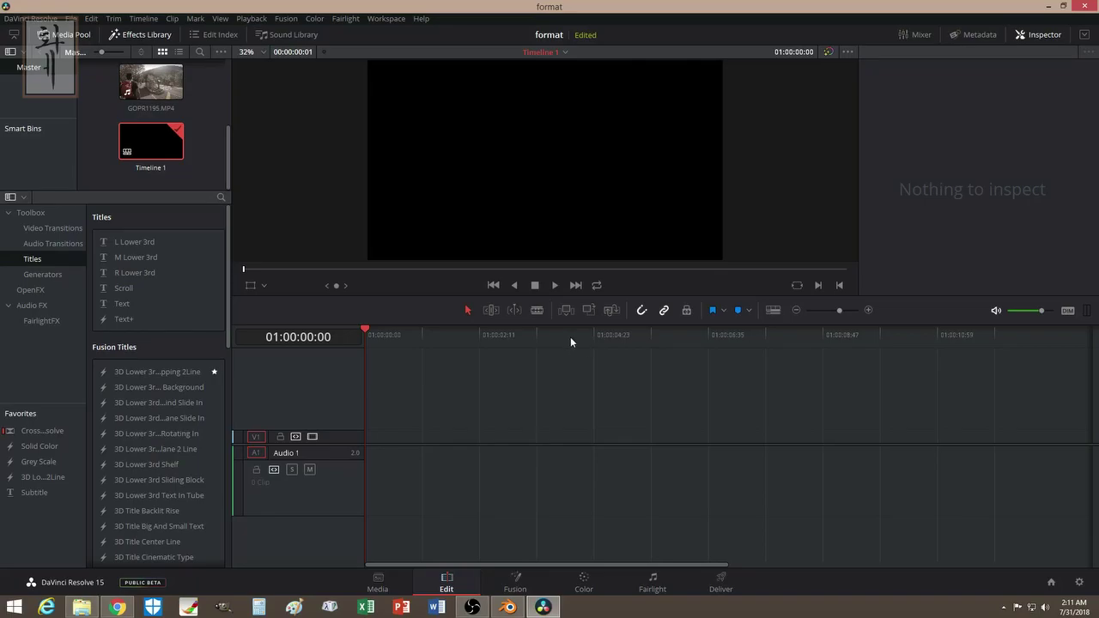
- Place GOPR1195.MP4 at the start of the timeline and delete only its linked audio
left_click_drag(151, 83, 363, 486)
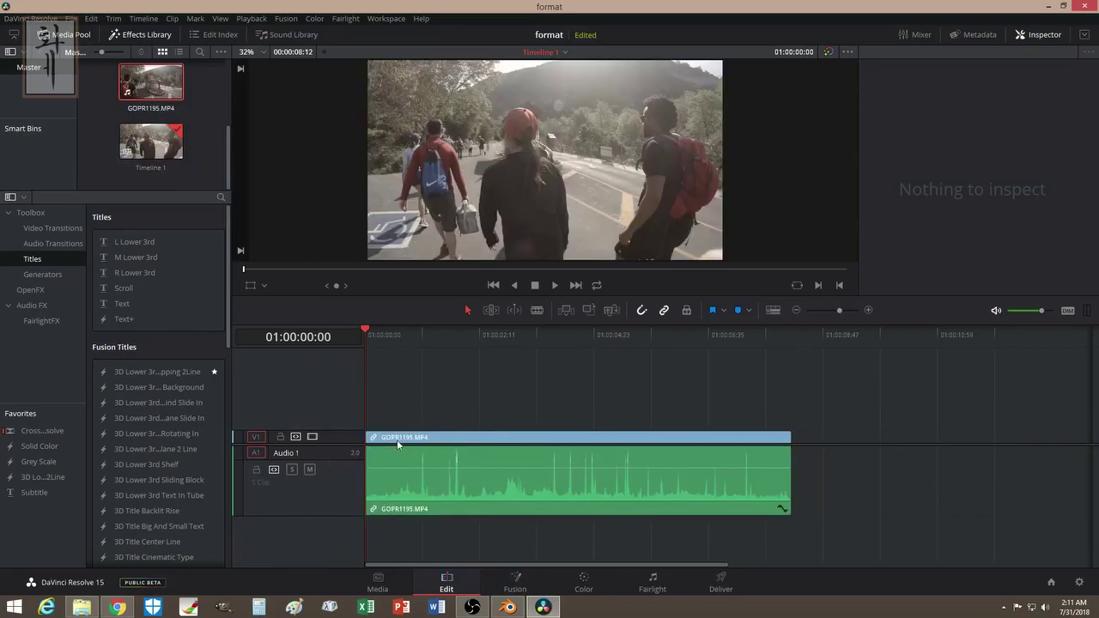
right_click(396, 469)
left_click(419, 460)
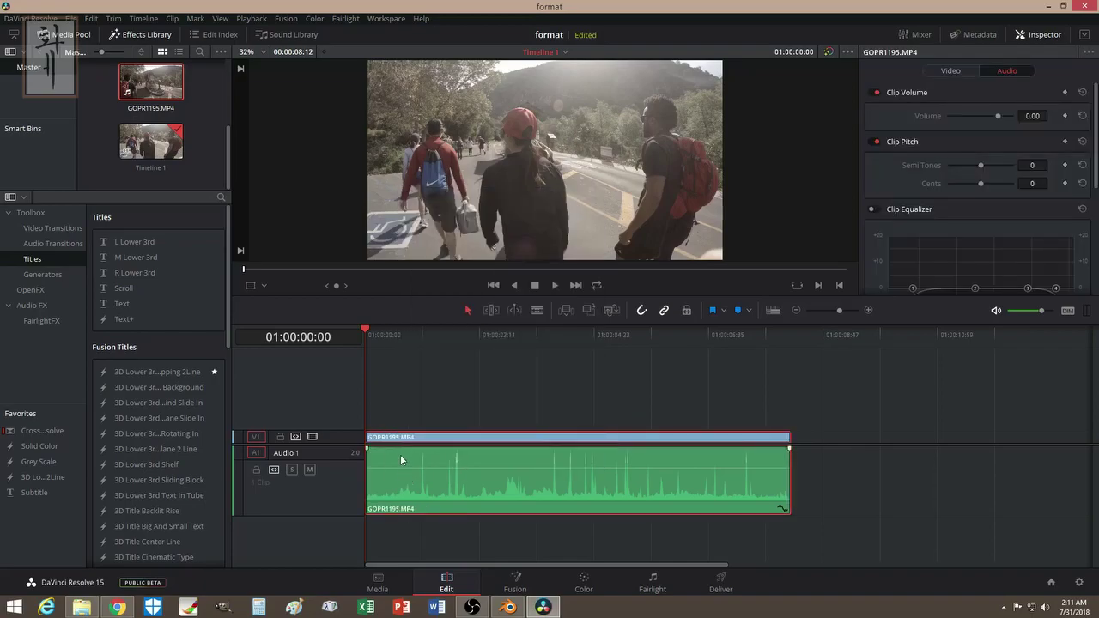
left_click(420, 409)
left_click(416, 462)
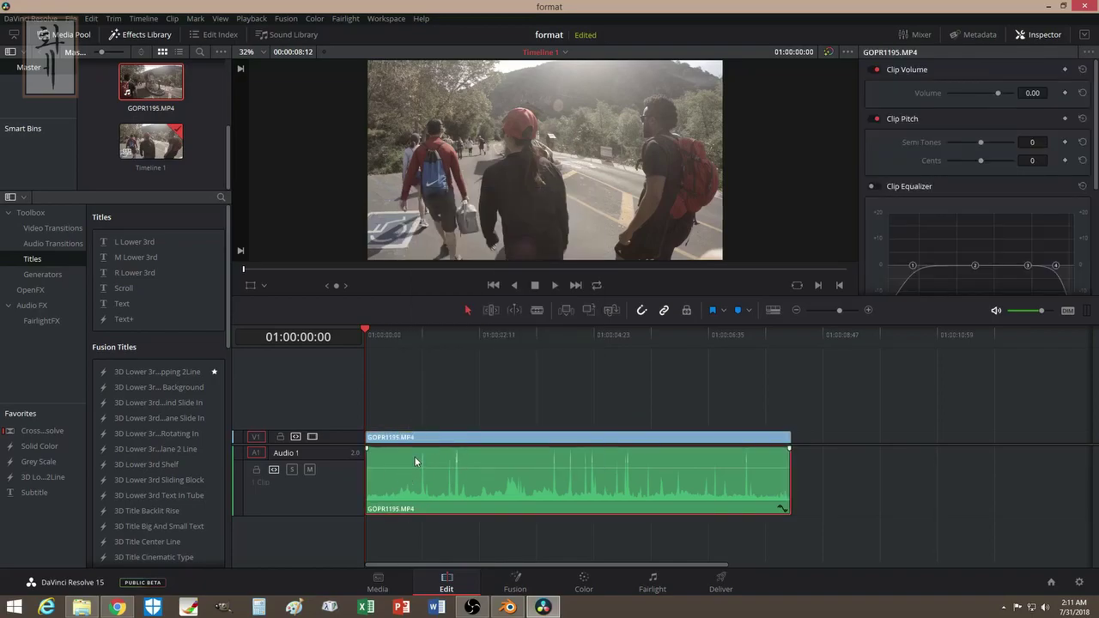
key("Delete")
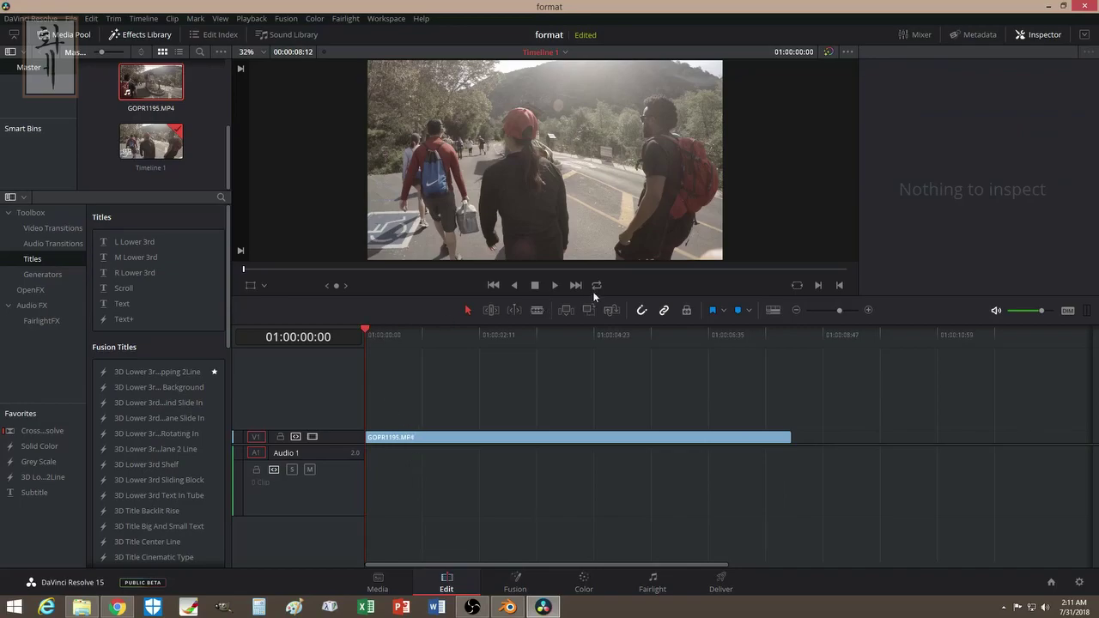
- Preview the video clip and split it with the blade tool at 01:00:01:15
left_click(556, 285)
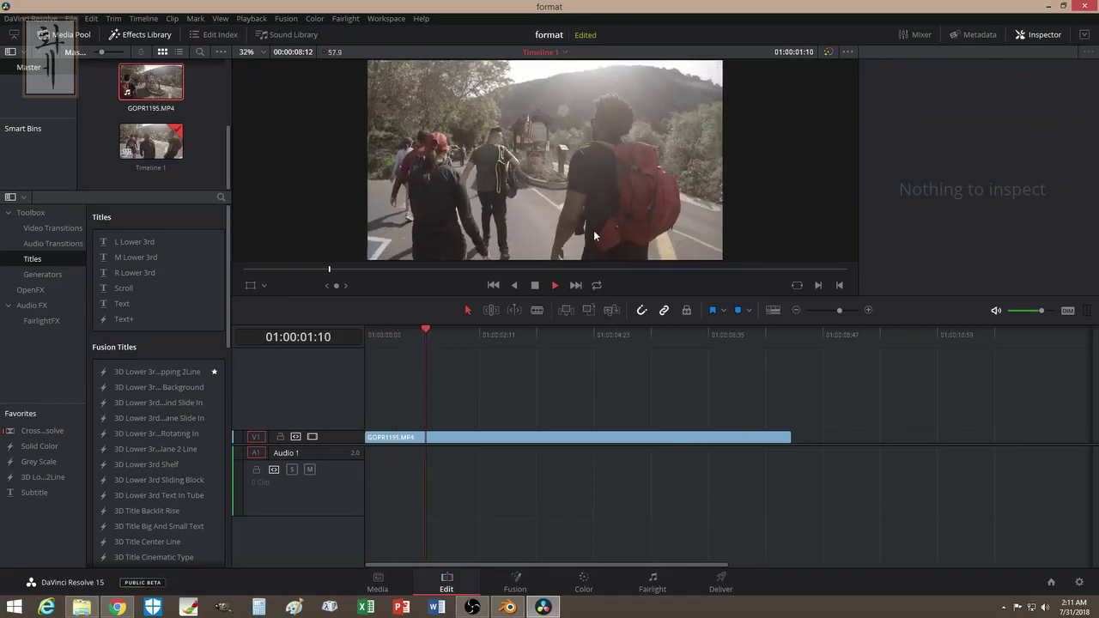
left_click(535, 286)
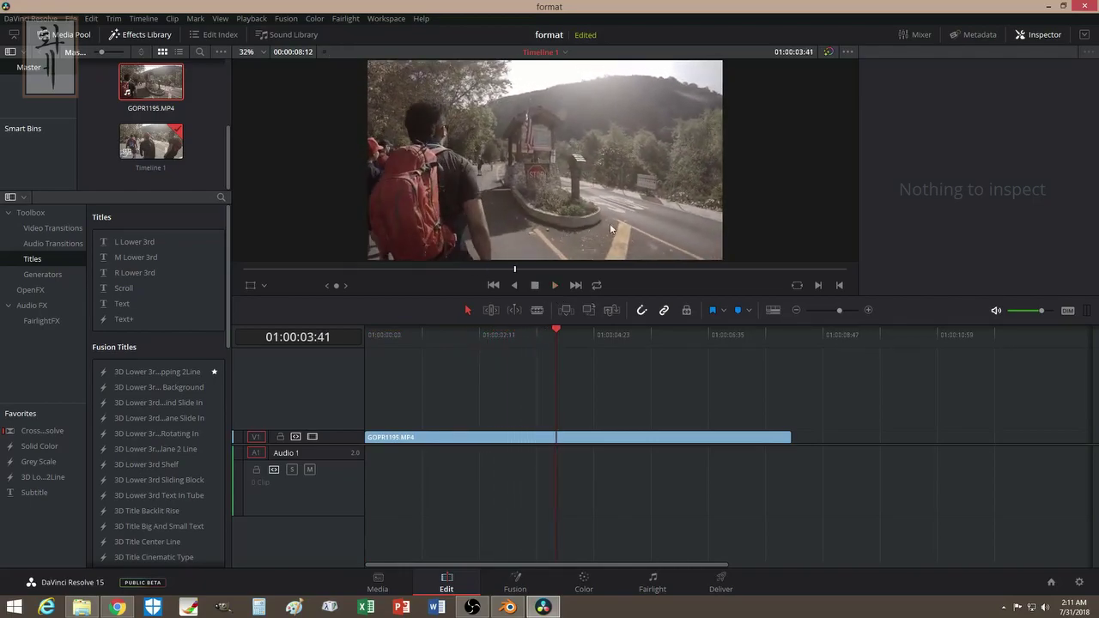
left_click_drag(556, 334, 430, 344)
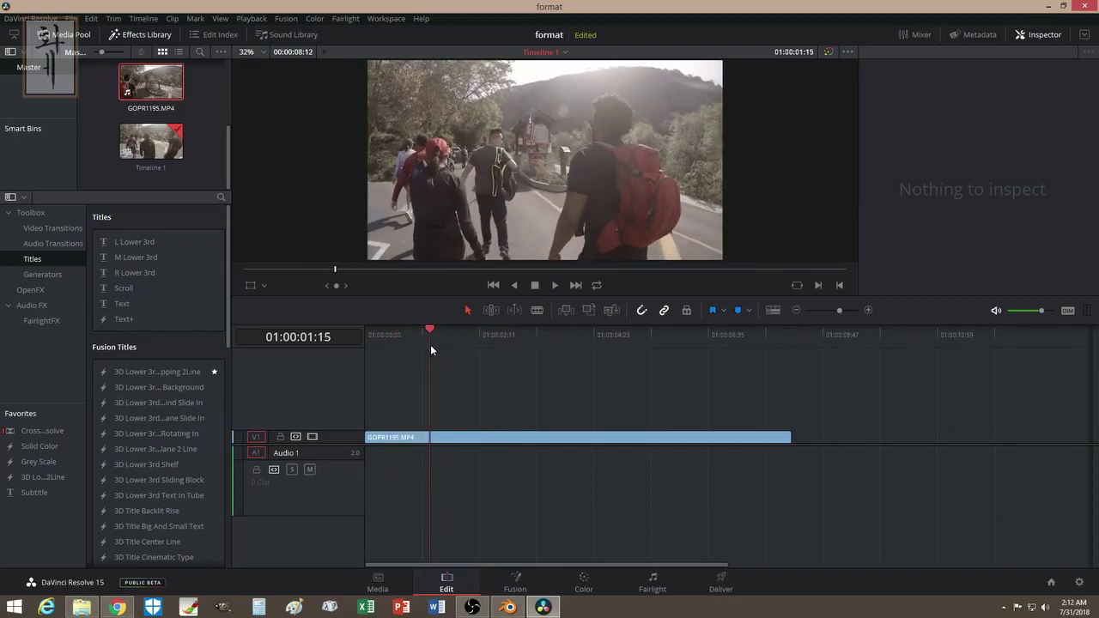
left_click(435, 439)
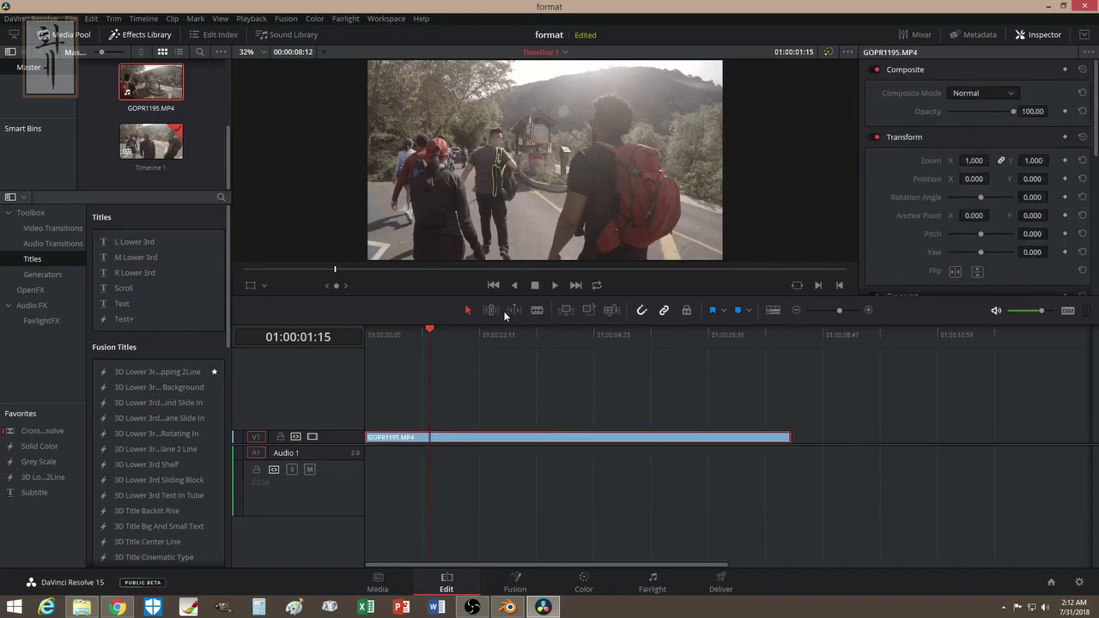
left_click(536, 310)
left_click(434, 441)
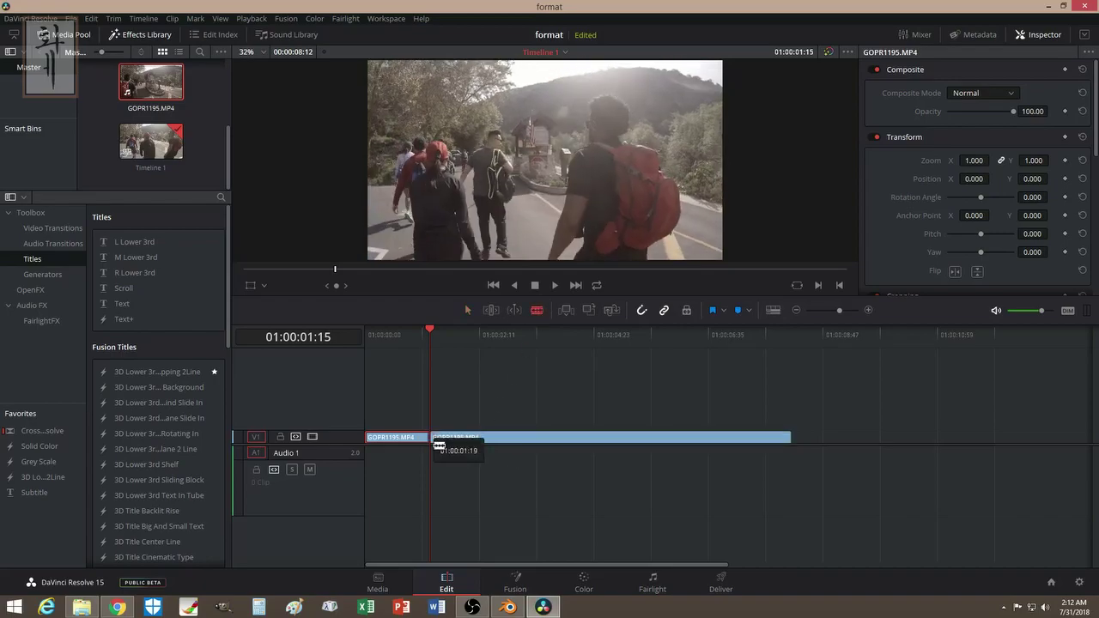
- Split the remaining clip at 01:00:03:25 and test how the playhead snaps to the cuts with snapping off and on
left_click_drag(433, 334, 542, 339)
left_click(549, 437)
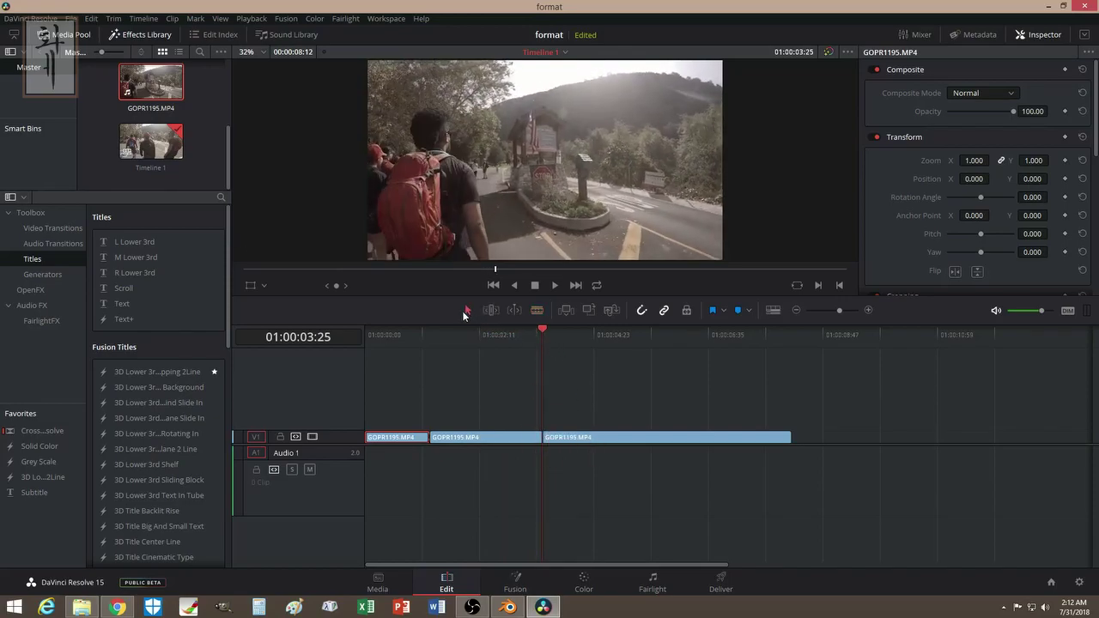
mouse_move(544, 327)
left_mouse_down()
mouse_move(490, 347)
mouse_move(539, 352)
mouse_move(438, 340)
mouse_move(543, 345)
mouse_move(555, 330)
mouse_move(528, 332)
mouse_move(542, 339)
left_mouse_up()
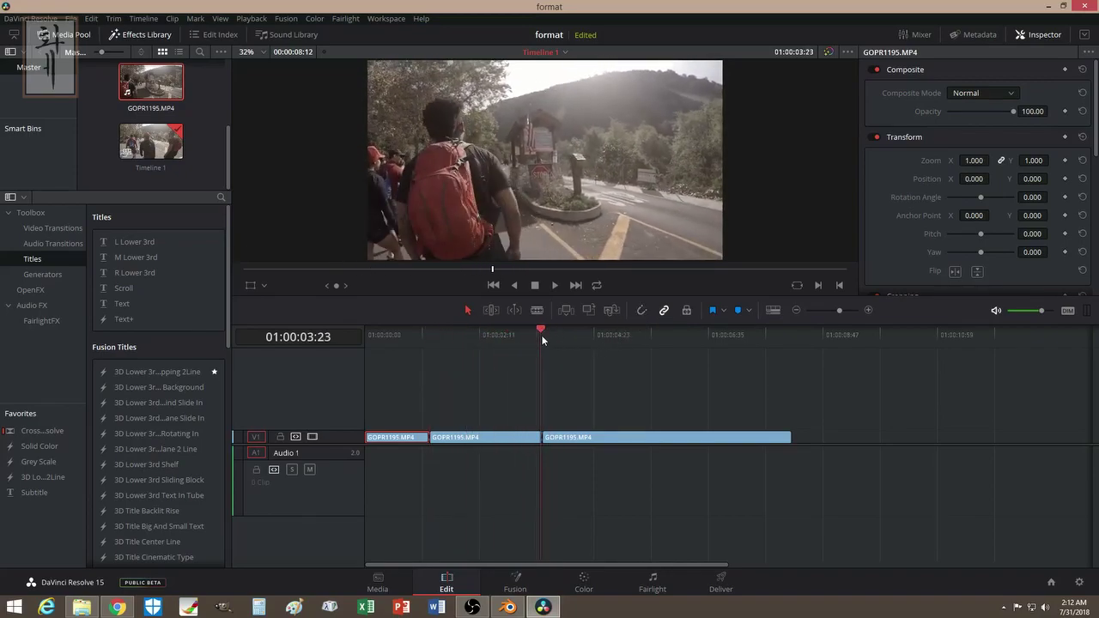
left_click(641, 310)
left_click_drag(542, 332, 416, 365)
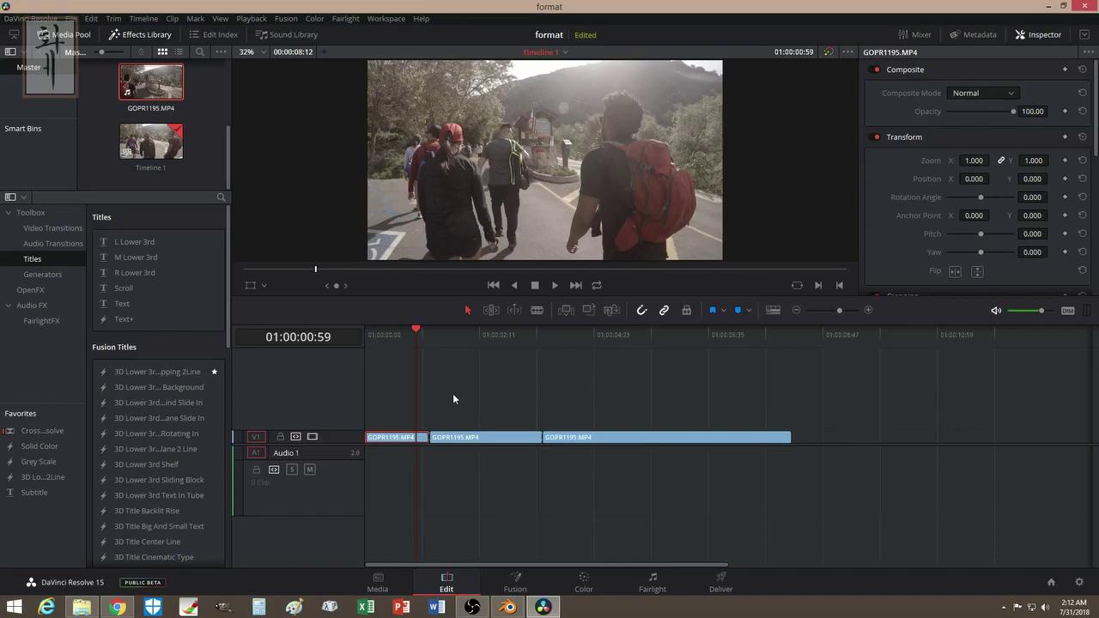
mouse_move(422, 332)
left_mouse_down()
mouse_move(442, 338)
mouse_move(431, 339)
left_mouse_up()
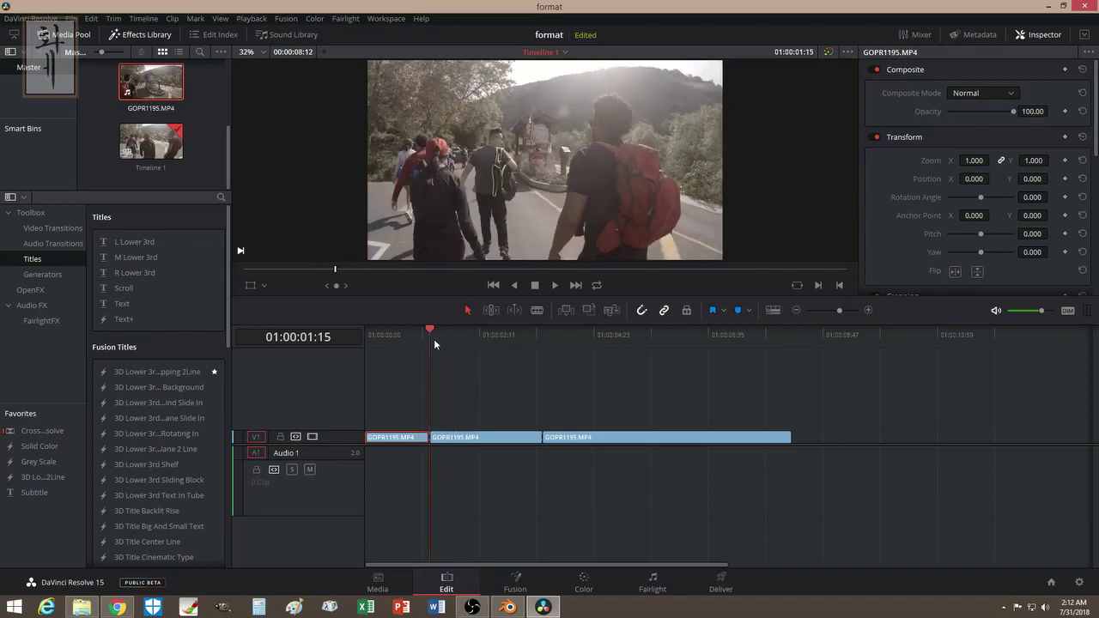
- Change the middle segment's speed to 50% with Ripple sequence enabled
left_click(476, 437)
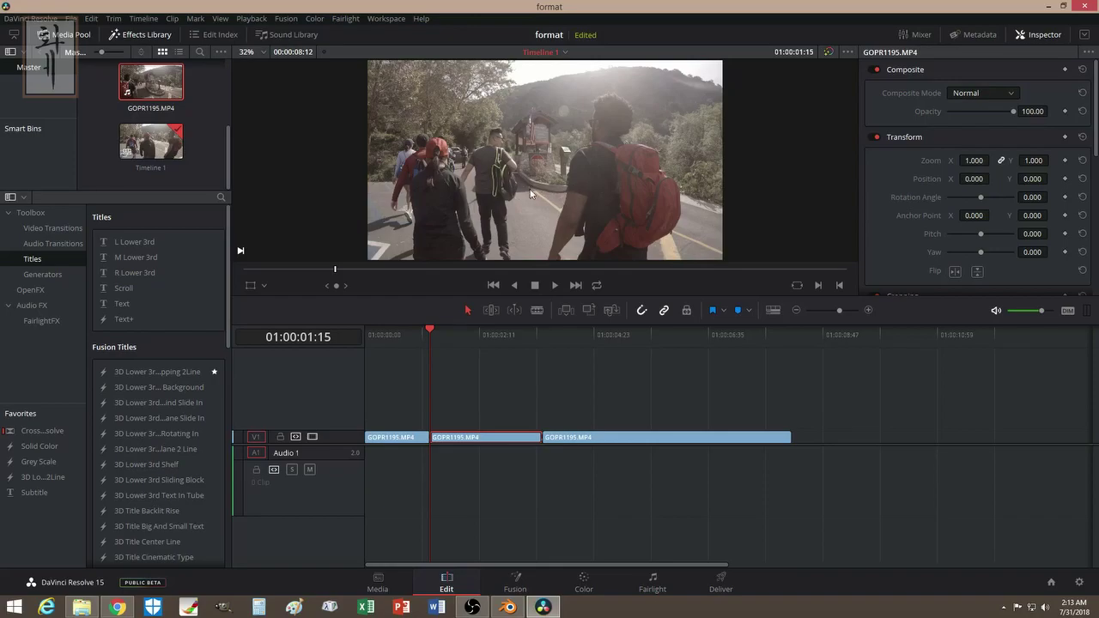
mouse_move(431, 330)
left_mouse_down()
mouse_move(451, 326)
mouse_move(432, 330)
left_mouse_up()
left_click_drag(433, 330, 465, 334)
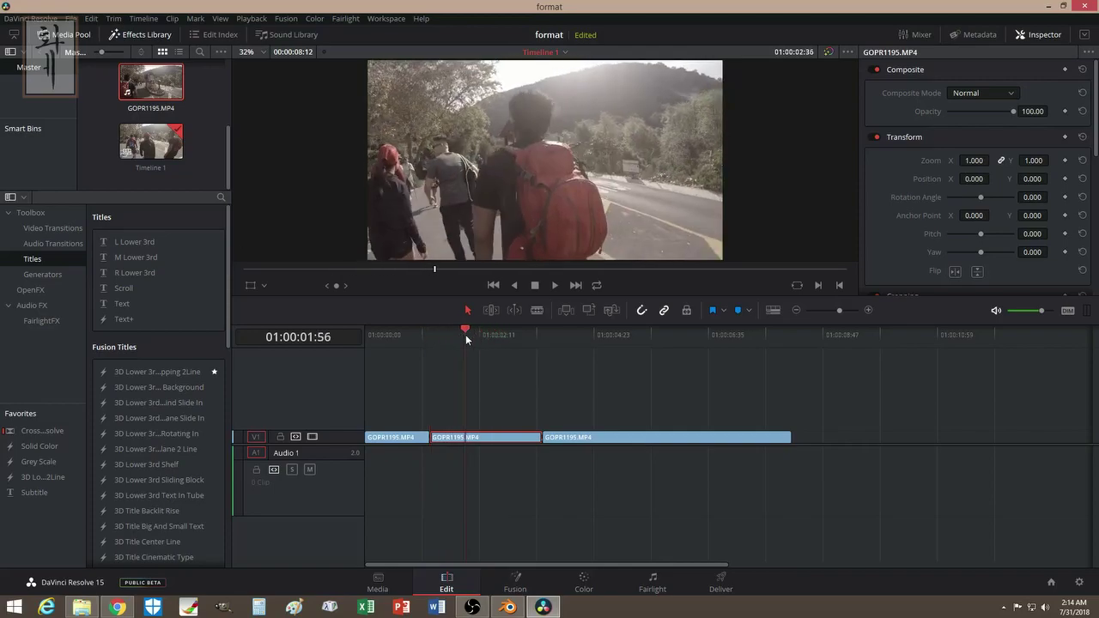
right_click(482, 436)
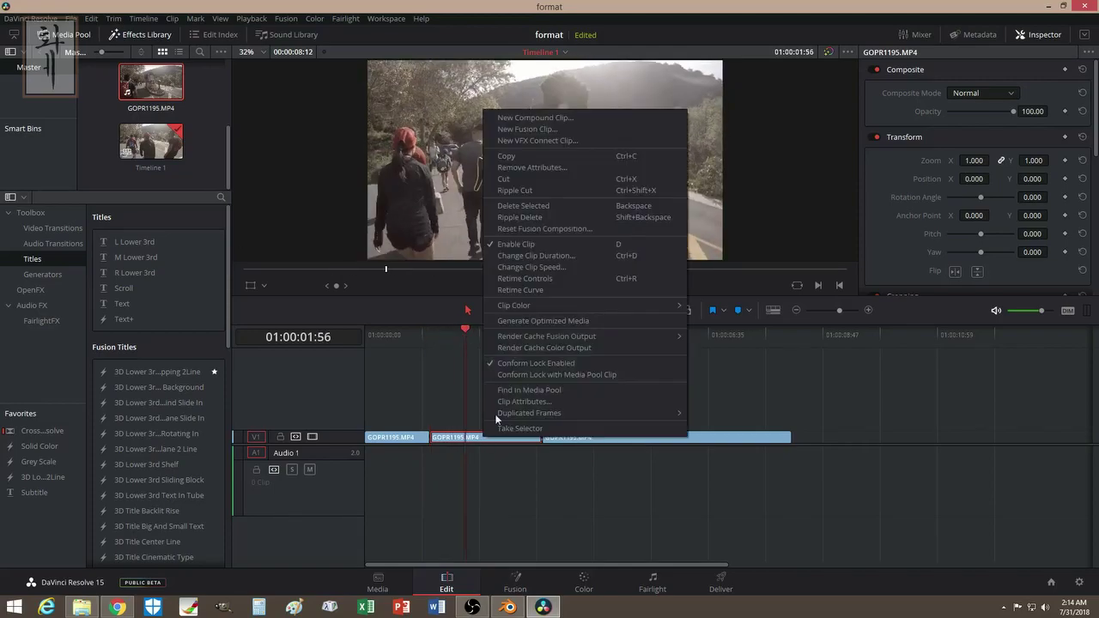
left_click(527, 268)
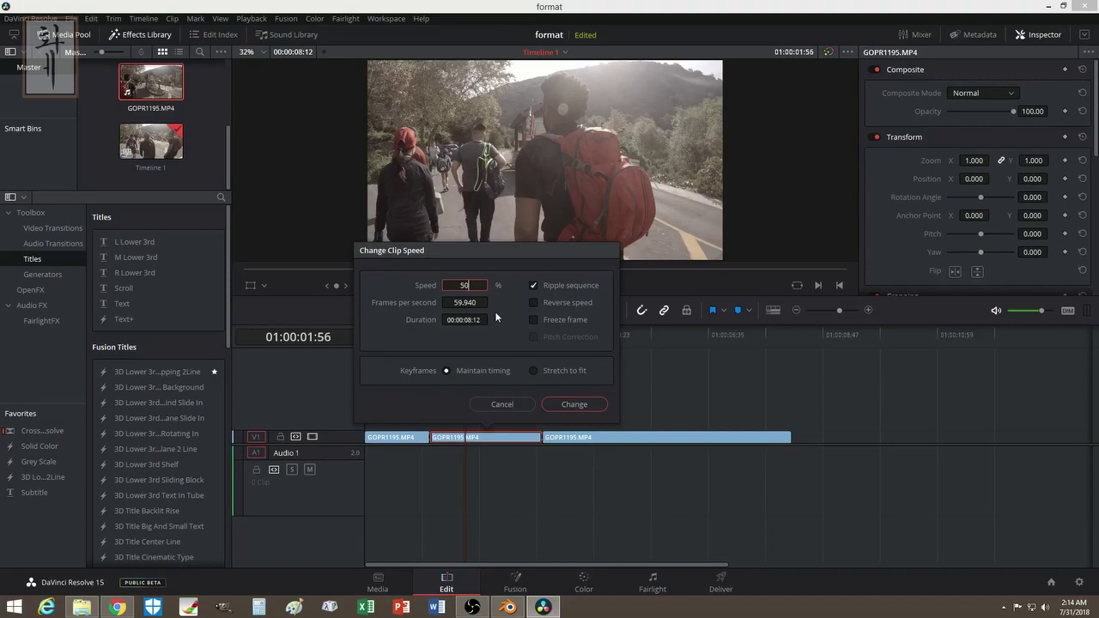
left_click(539, 286)
left_click(534, 285)
left_click(564, 404)
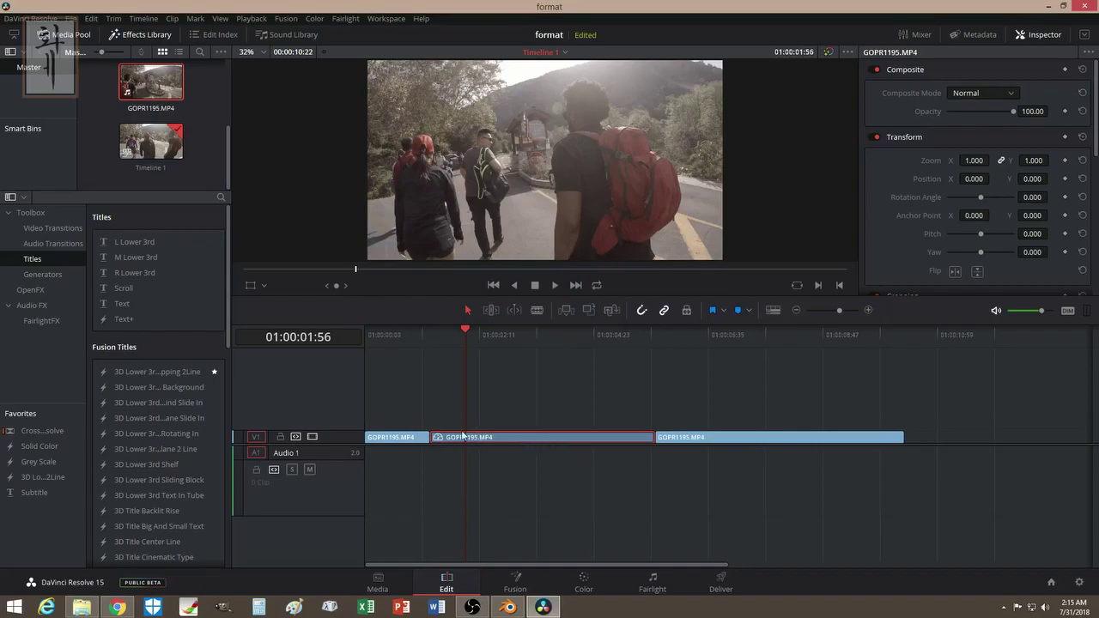
- Scrub through the slowed middle segment and undo its speed change
left_click_drag(466, 327, 534, 348)
left_click(628, 333)
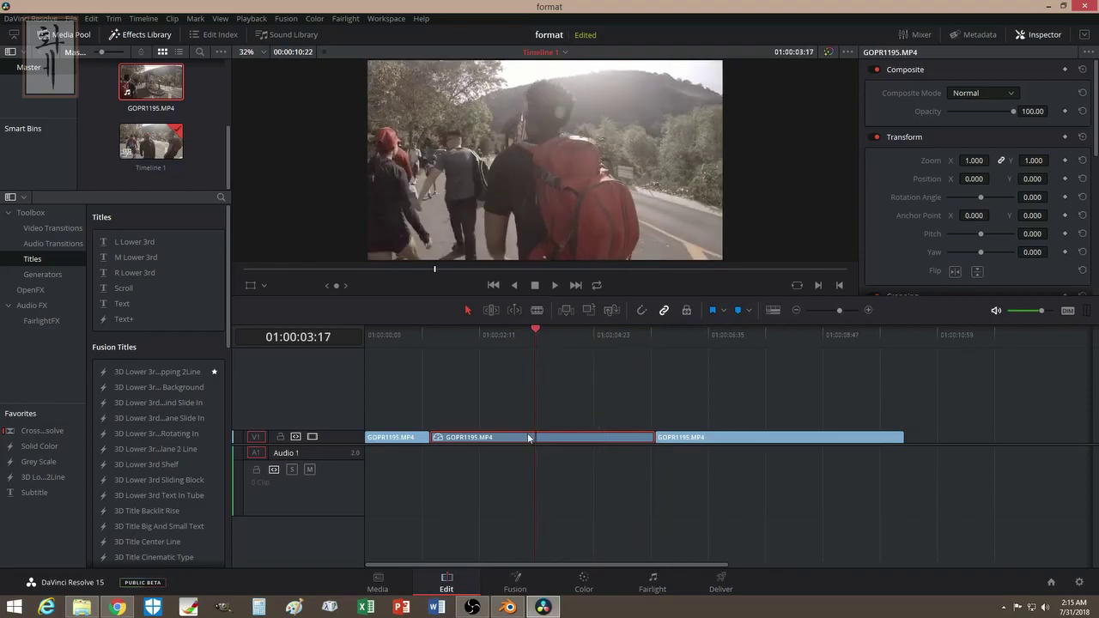
key("ctrl+shift+bracketright")
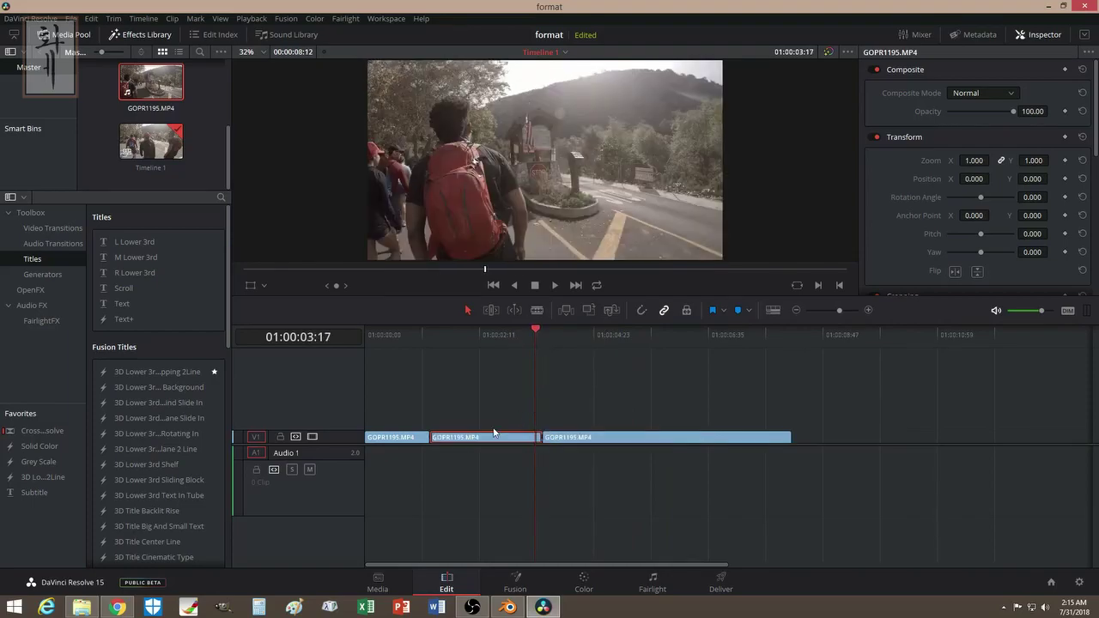
- Change the middle segment's speed to 50% with Ripple sequence disabled
right_click(483, 438)
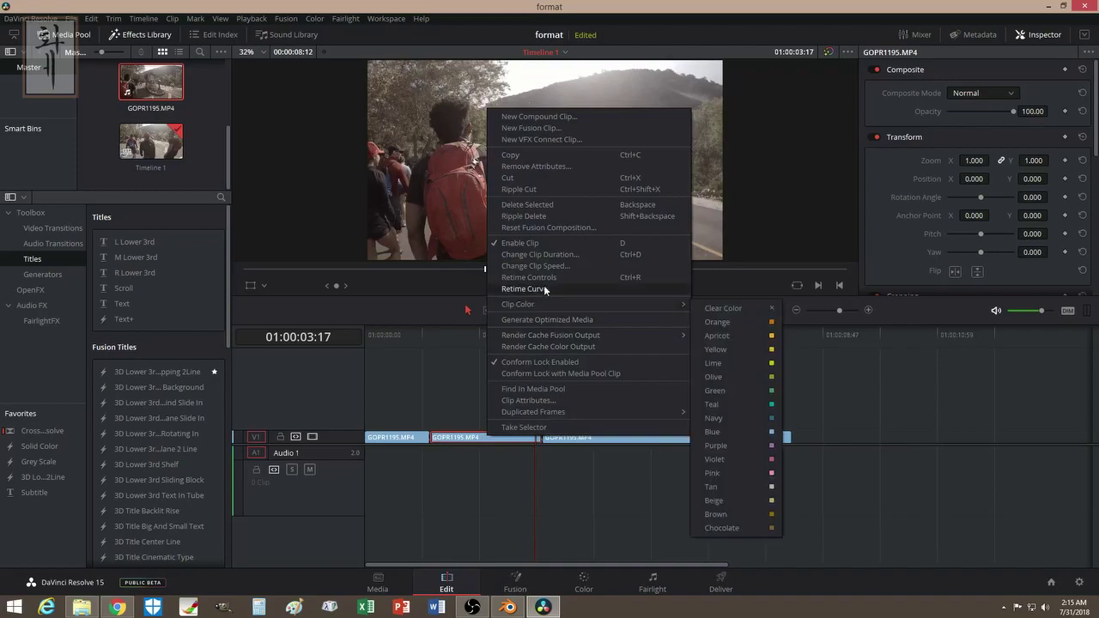
left_click(553, 265)
left_click(532, 285)
left_click(470, 286)
type("50")
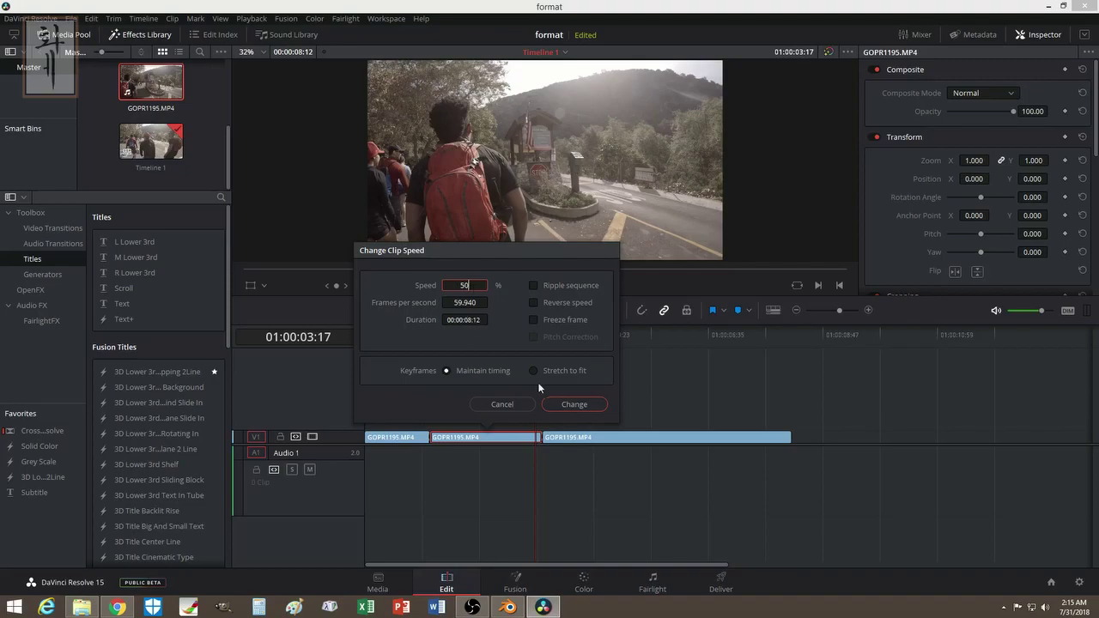
left_click(567, 403)
- Move the last segment further along the timeline and extend the slowed middle segment's end towards it
left_click_drag(588, 433, 662, 444)
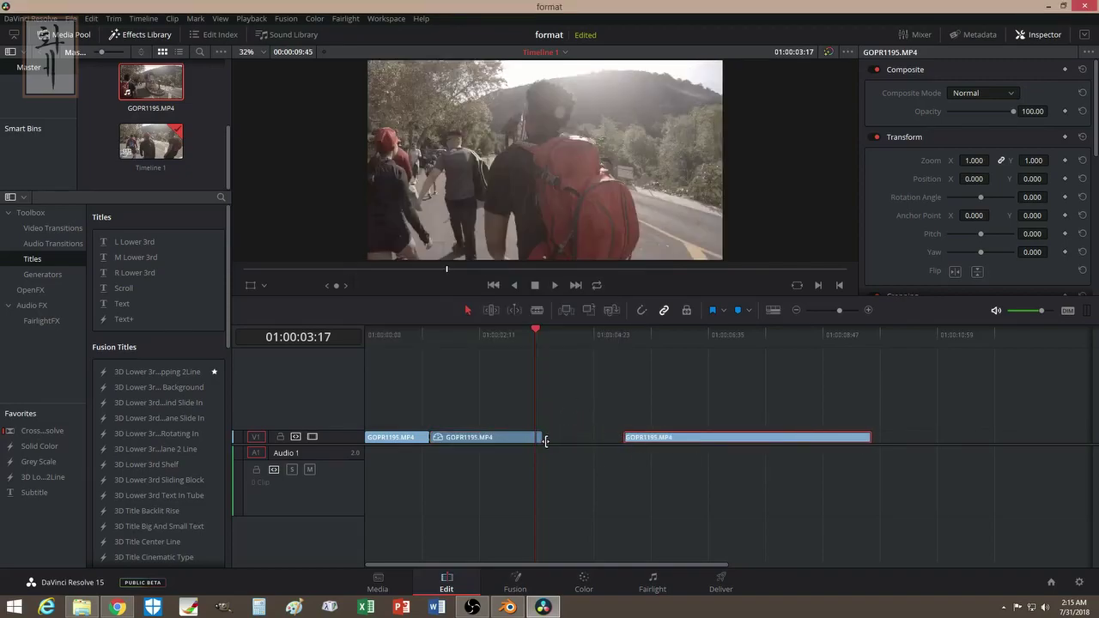
left_click_drag(539, 335, 522, 352)
left_click_drag(542, 437, 657, 439)
mouse_move(543, 335)
left_mouse_down()
mouse_move(633, 351)
mouse_move(560, 348)
left_mouse_up()
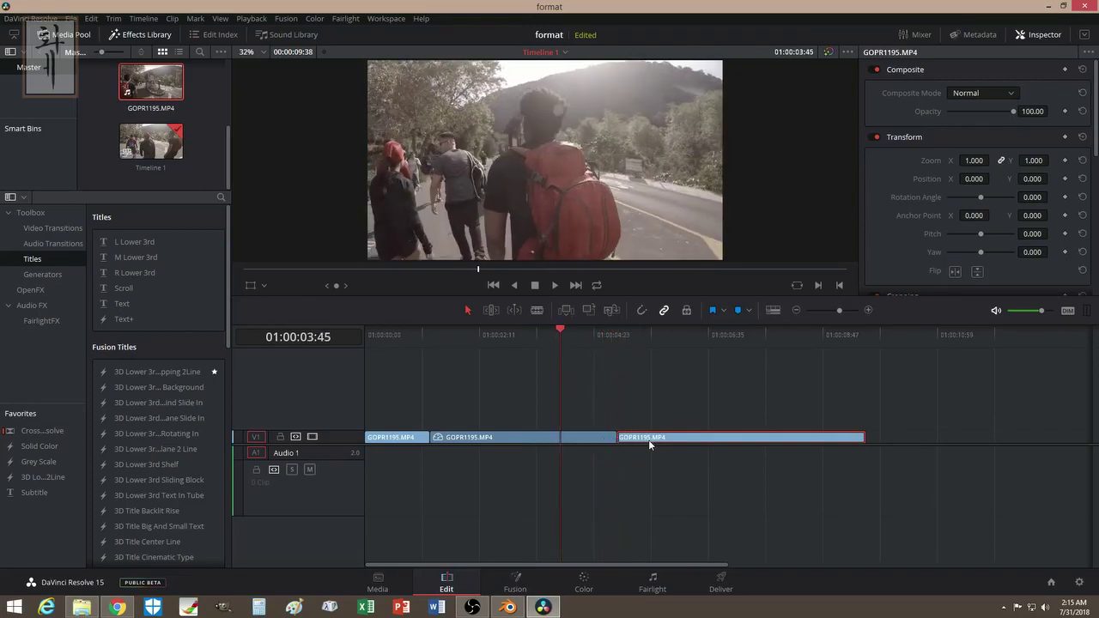
- Undo the last segment's move and the middle segment's extension
key("period")
key("Delete")
key("Delete")
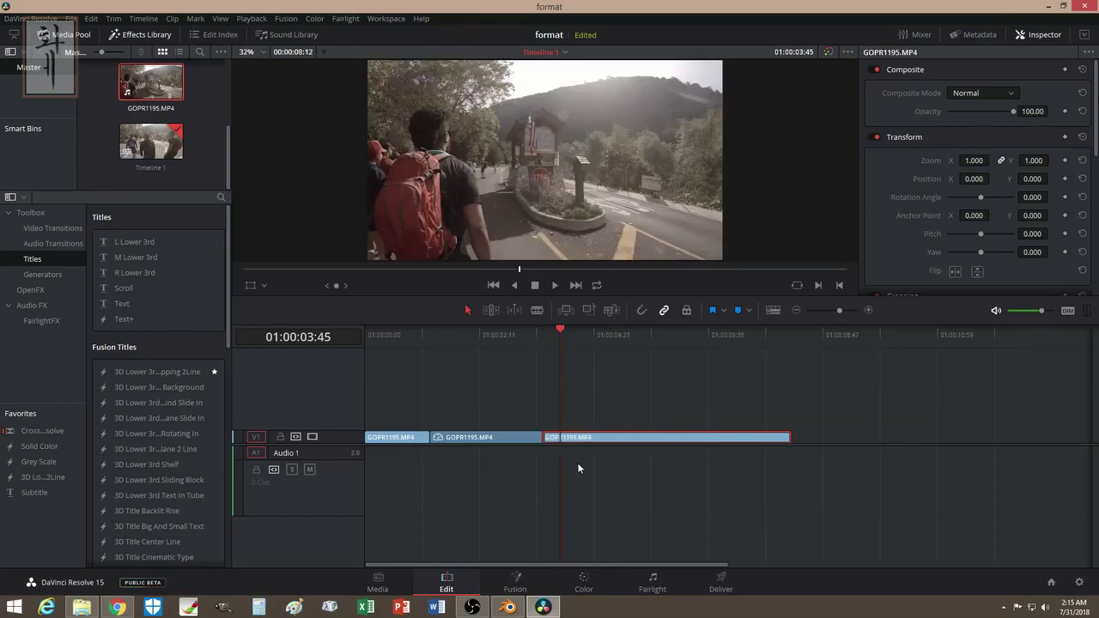
- Try reapplying the 50% speed to the slowed middle segment with Ripple sequence enabled
right_click(496, 436)
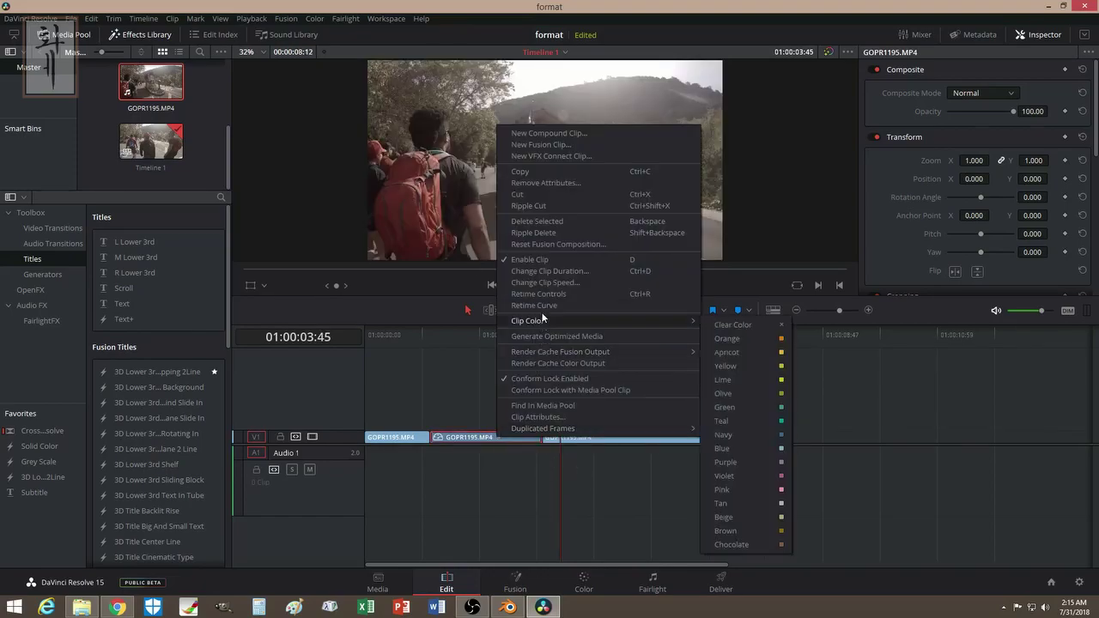
left_click(547, 284)
left_click(534, 285)
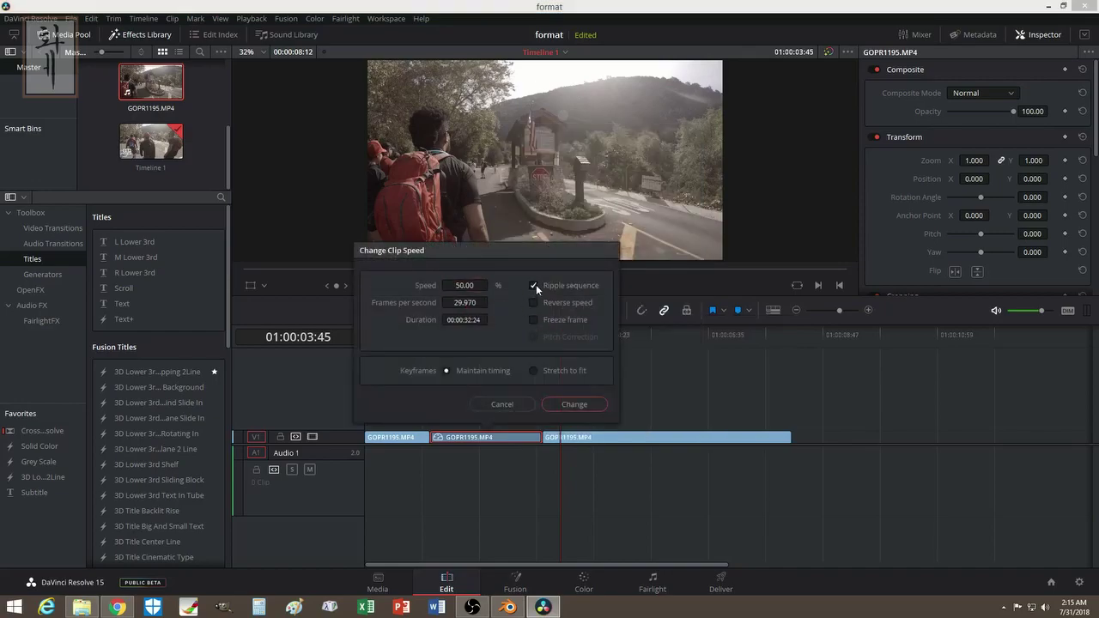
left_click(573, 404)
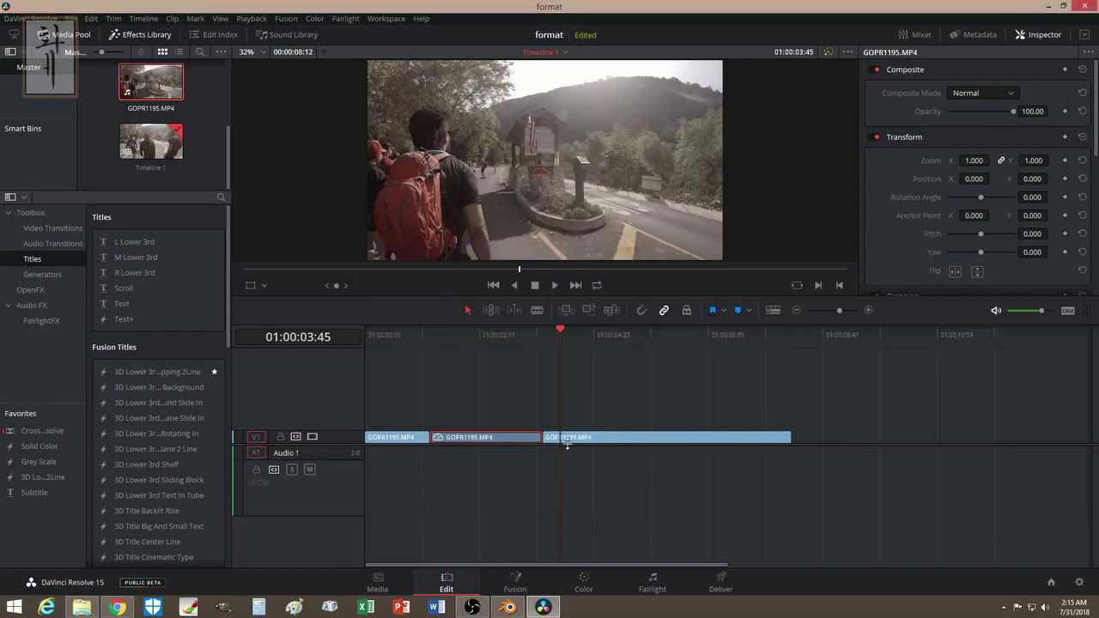
left_click_drag(560, 333, 502, 337)
right_click(523, 440)
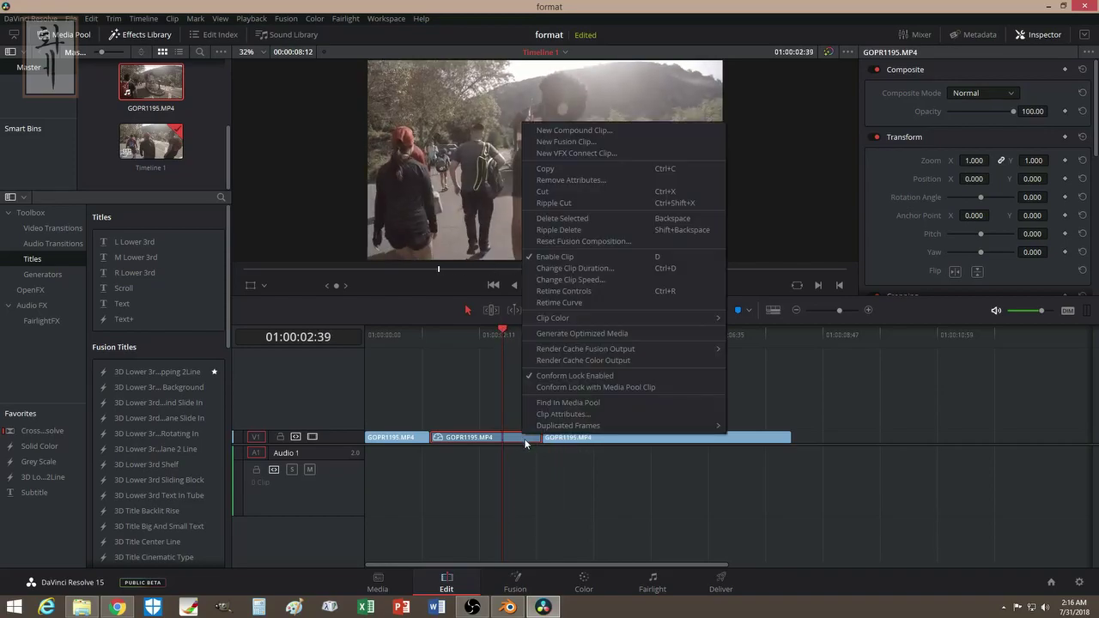
left_click(559, 280)
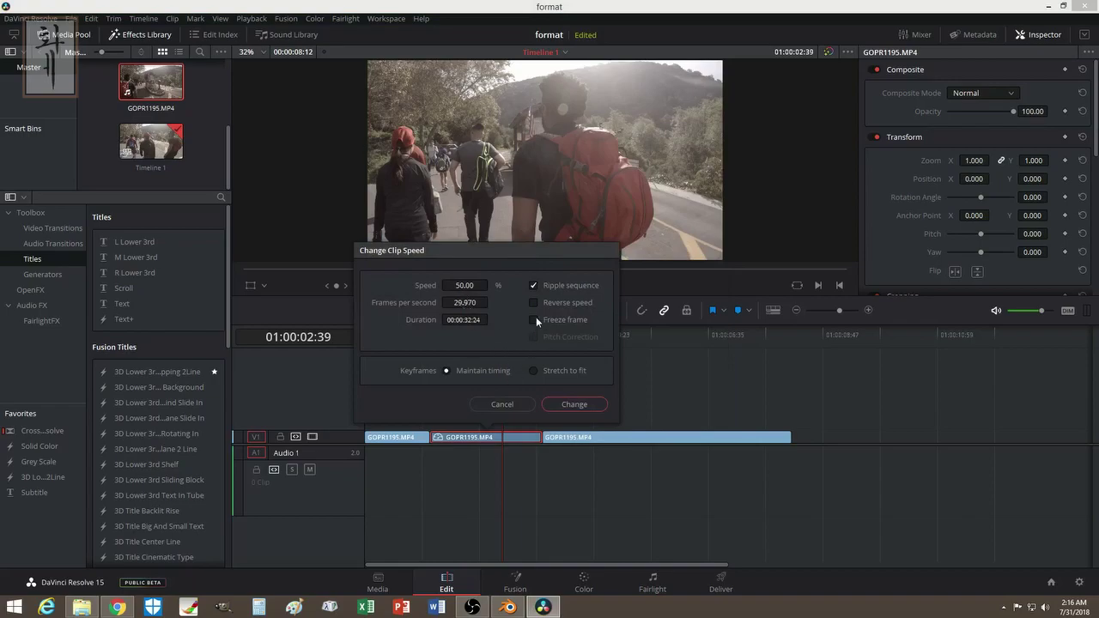
left_click(572, 398)
- Shift the last segment slightly earlier, and undo the timeline edits back to the single split at 01:00:01:15
mouse_move(581, 440)
left_mouse_down()
mouse_move(615, 438)
mouse_move(571, 439)
left_mouse_up()
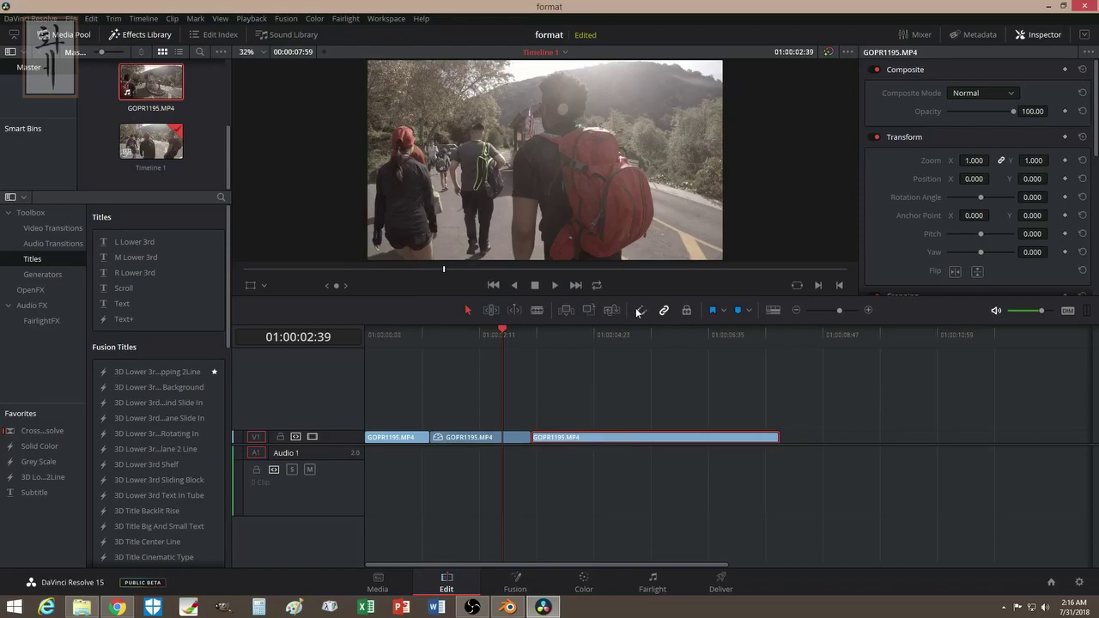
key("period")
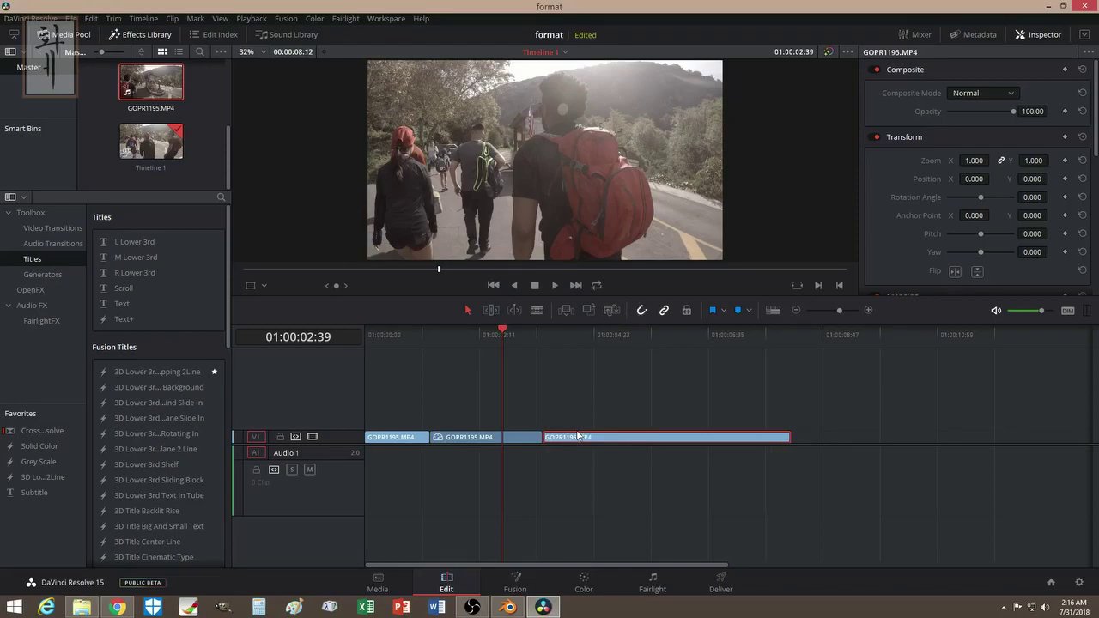
key("ctrl+z")
left_click(576, 422)
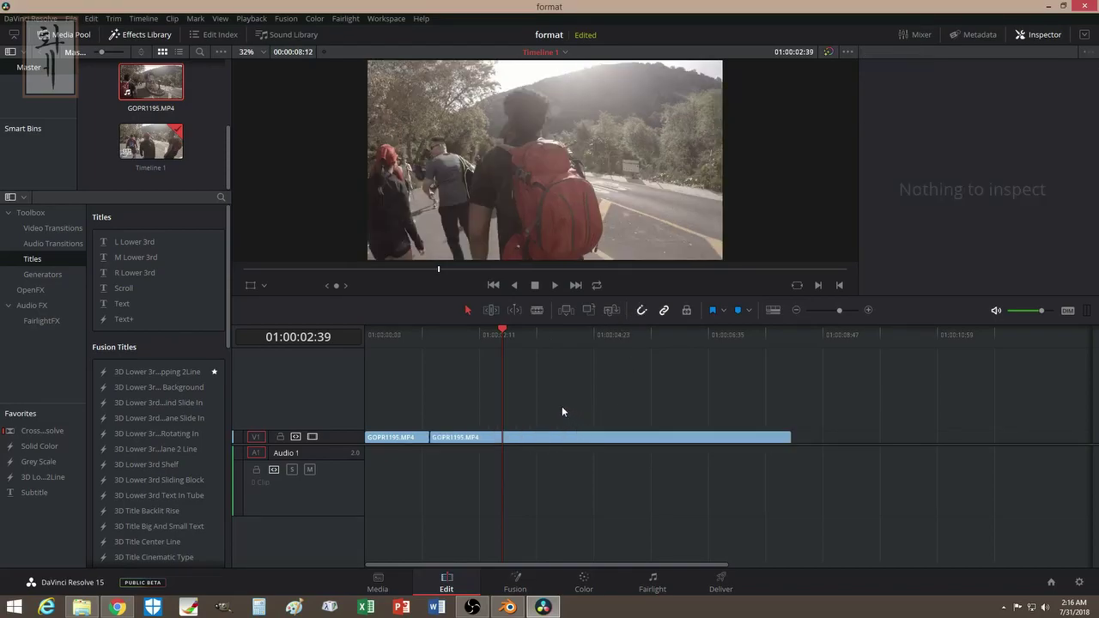
- Split the second segment with the blade tool at 01:00:03:23
left_click(521, 331)
left_click_drag(525, 331, 547, 336)
left_click(513, 310)
key("Up")
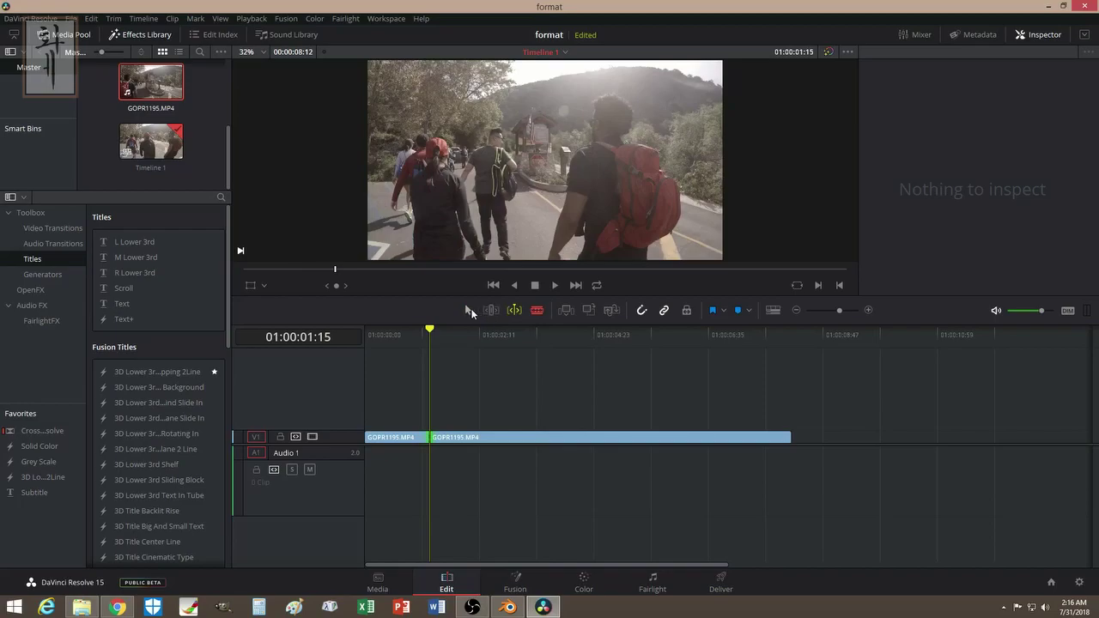
left_click_drag(440, 322, 541, 347)
left_click(536, 309)
left_click(548, 438)
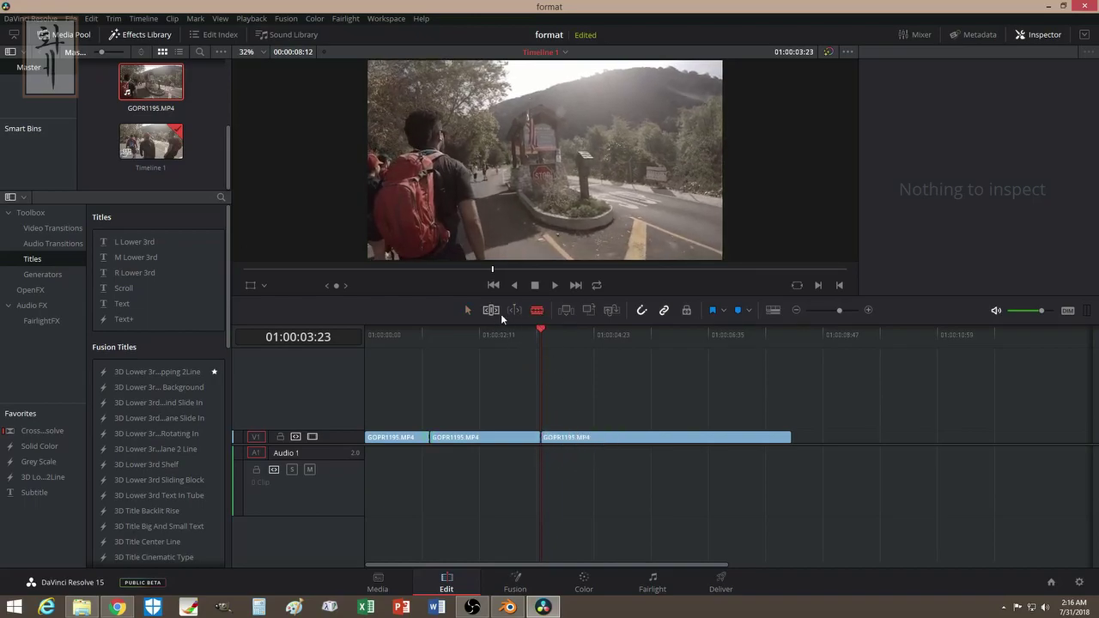
- Change the middle segment's clip speed to 50% with Ripple sequence enabled
left_click(466, 310)
left_click_drag(542, 329, 517, 369)
right_click(496, 438)
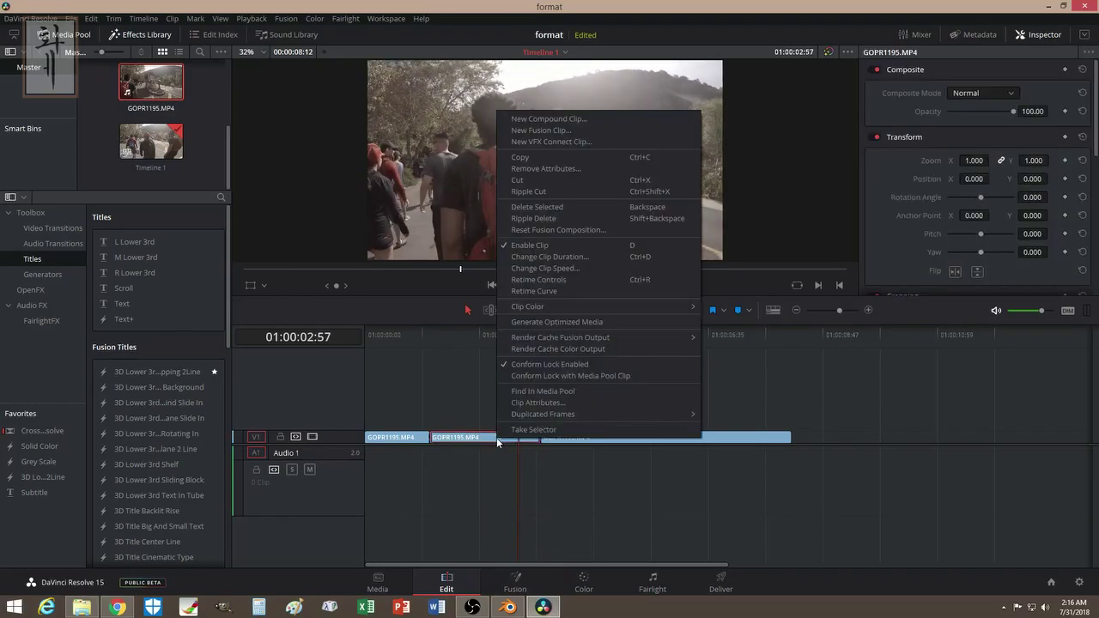
left_click(553, 270)
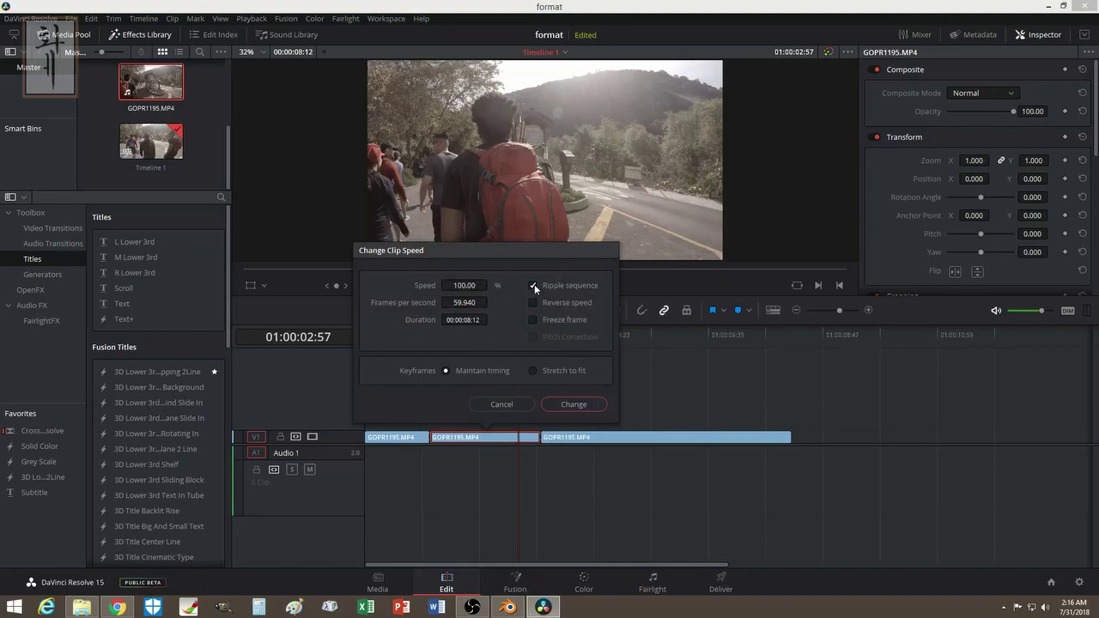
left_click(462, 285)
type("50")
left_click(563, 401)
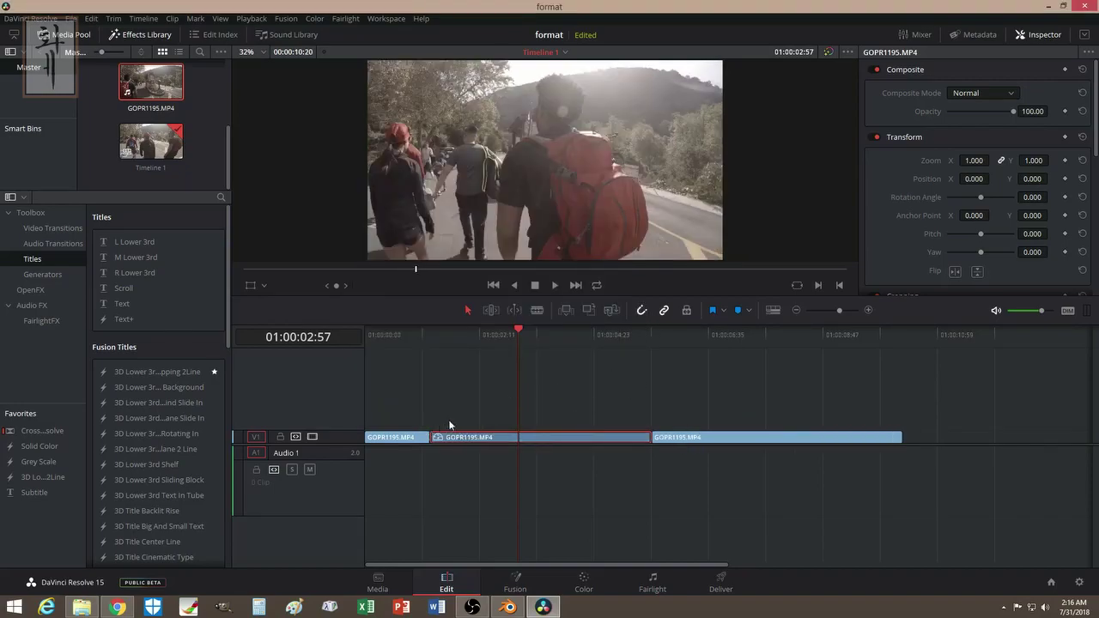
- Set the slowed middle segment's Retime Process to Optical Flow
left_click_drag(520, 329, 621, 332)
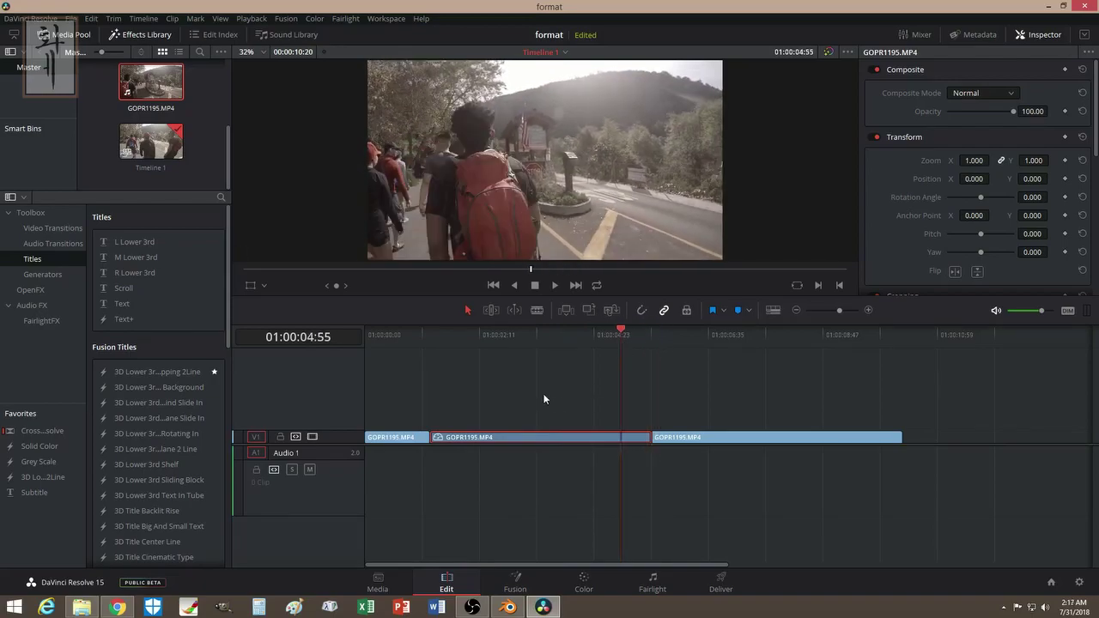
right_click(529, 438)
left_click(514, 437)
scroll(993, 211, "down", 5)
scroll(991, 210, "up", 2)
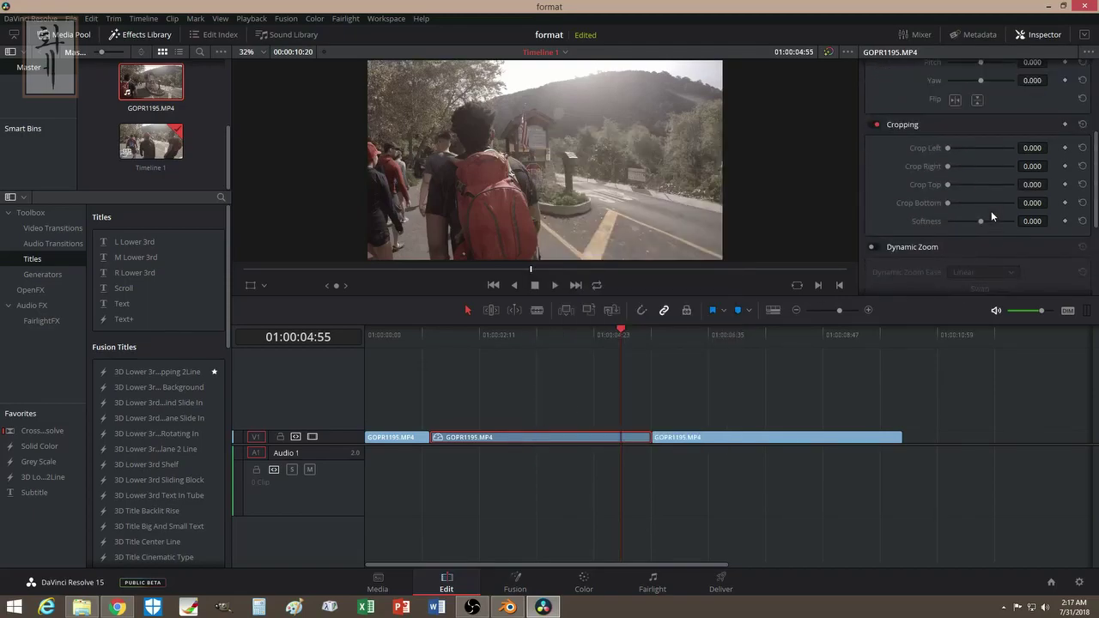
scroll(990, 217, "down", 3)
left_click(971, 212)
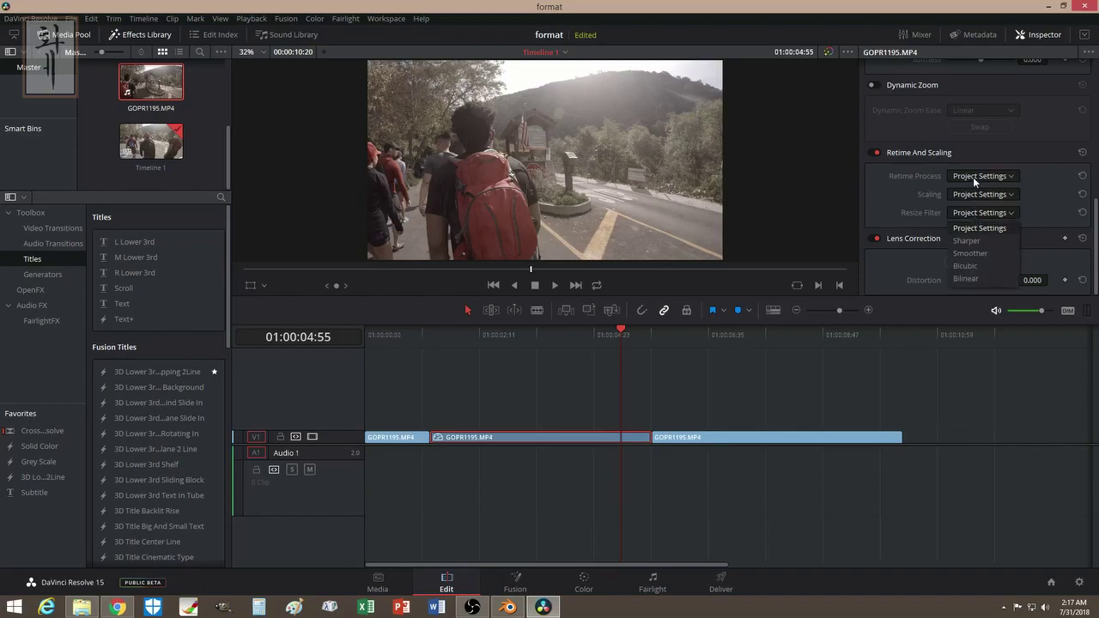
left_click(973, 176)
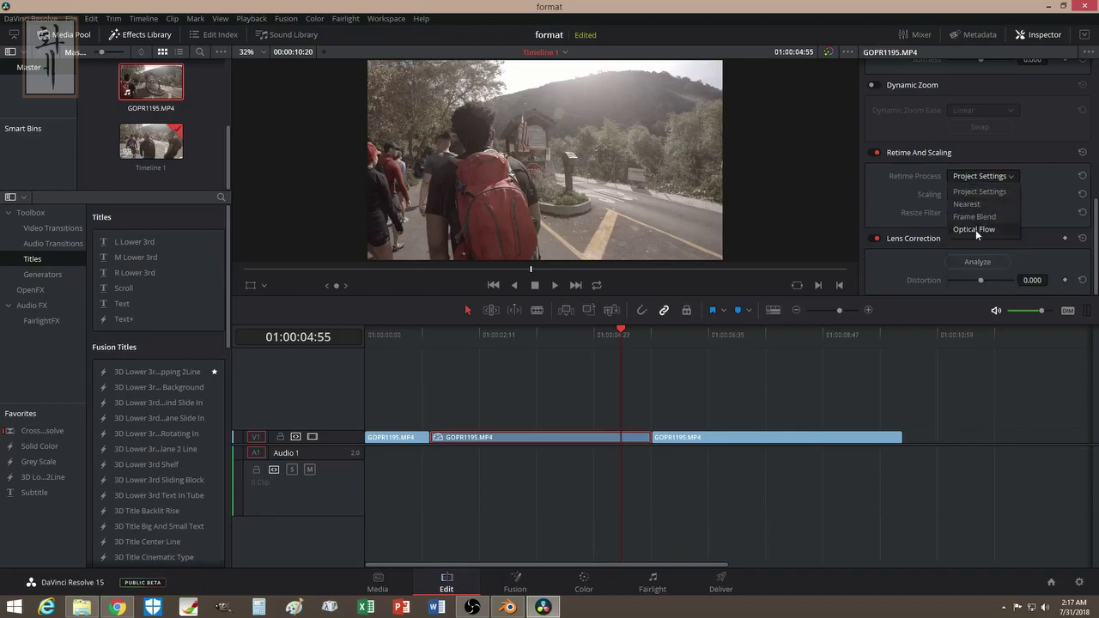
left_click(975, 229)
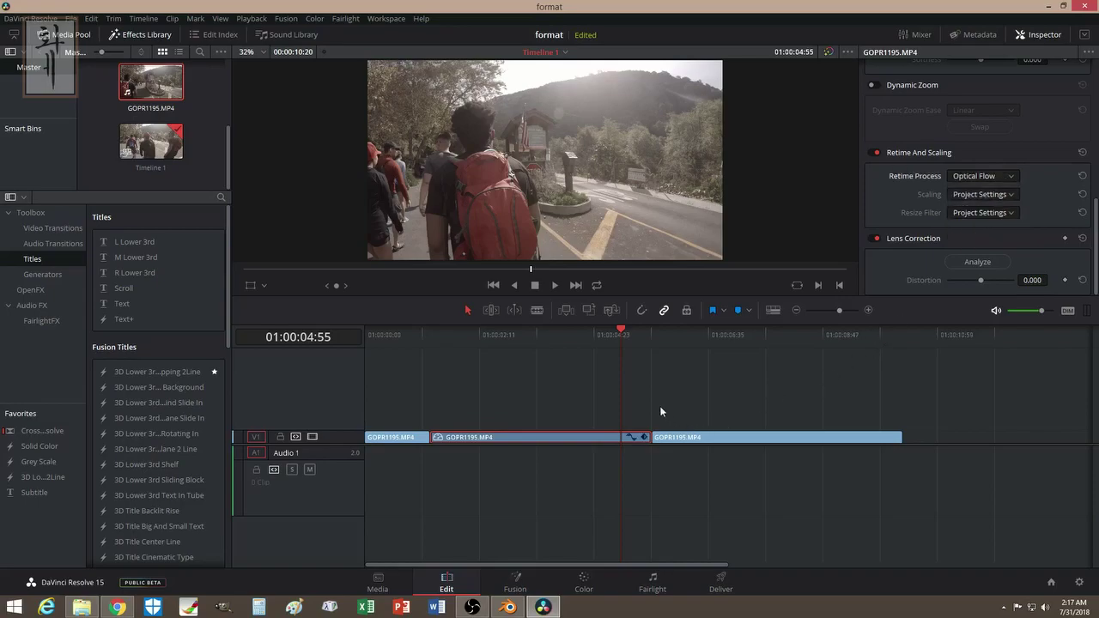
- Return the middle segment's Retime Process to Project Settings
left_click_drag(620, 333, 617, 365)
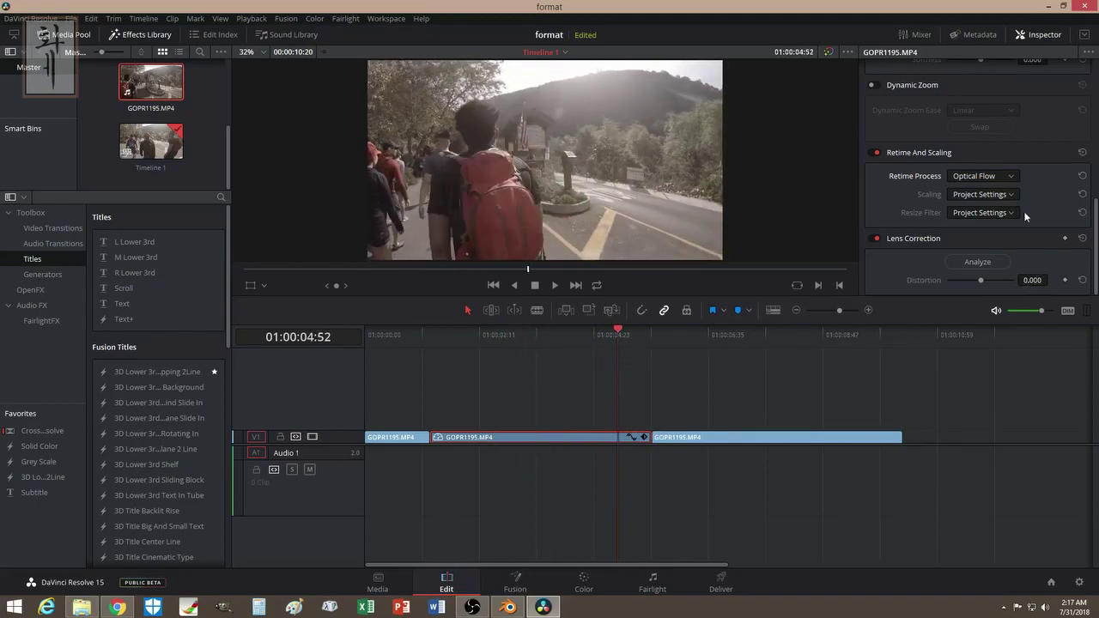
left_click(987, 178)
left_click(997, 194)
- Play the timeline from the start of the slowed segment into the last segment
left_click_drag(615, 324, 441, 329)
left_click(557, 287)
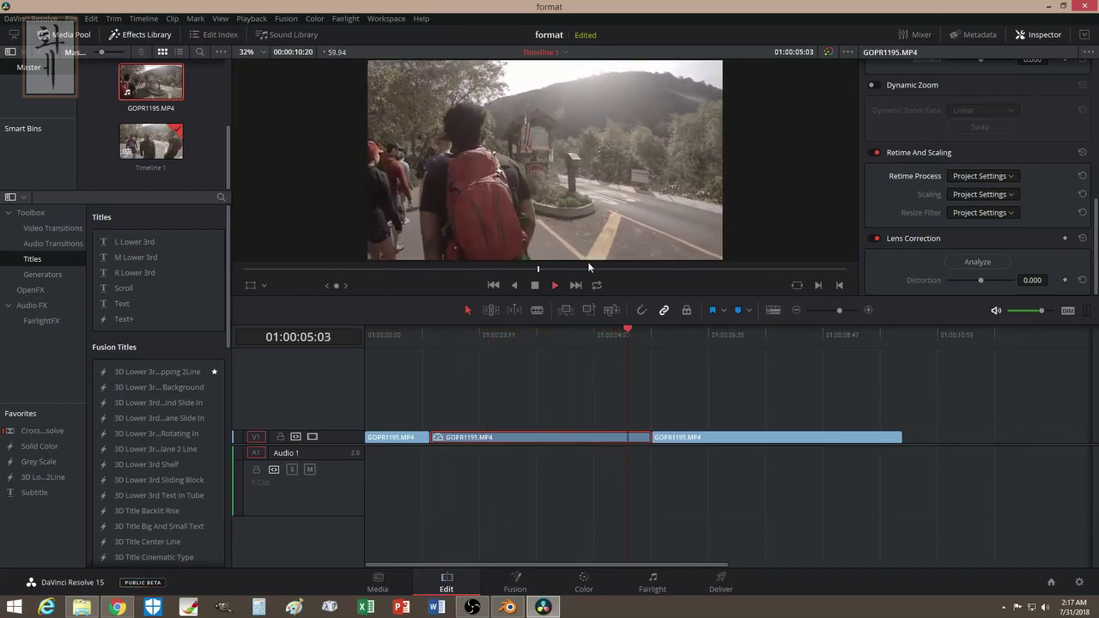
left_click(533, 285)
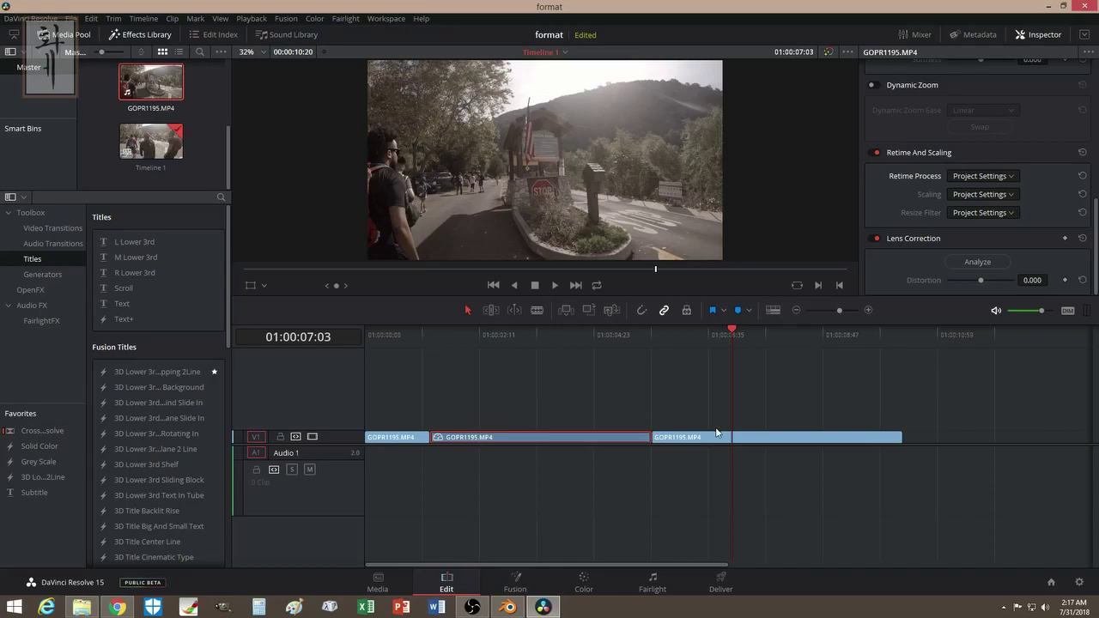
- Switch to Blender and add GOPR1184.MP4 from the hike folder as a movie strip in the sequencer
left_click(508, 607)
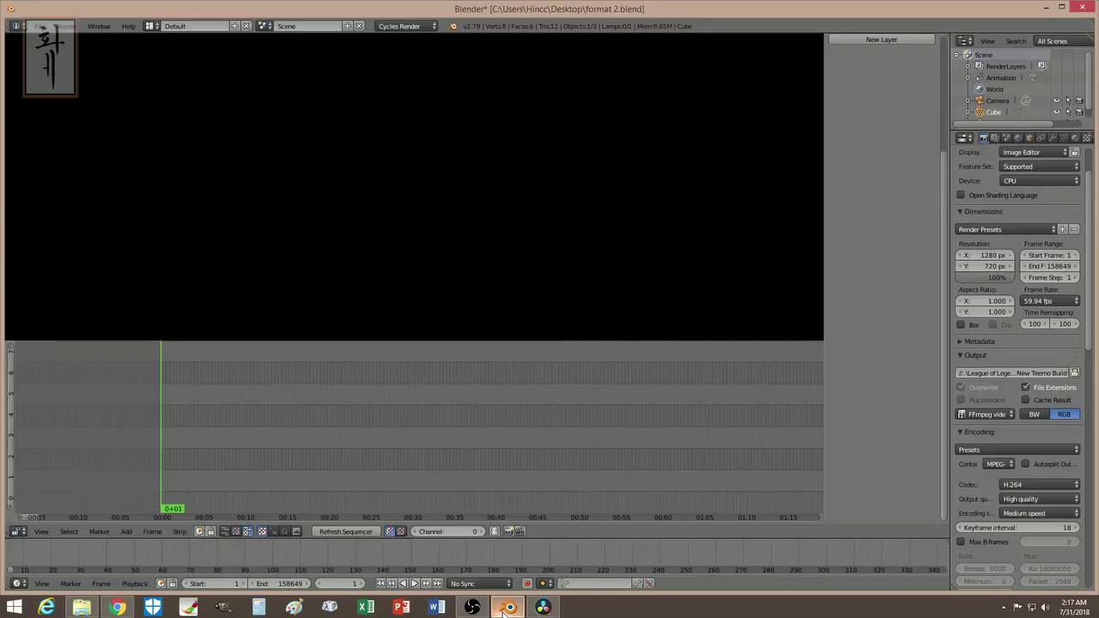
left_click(126, 532)
left_click(142, 490)
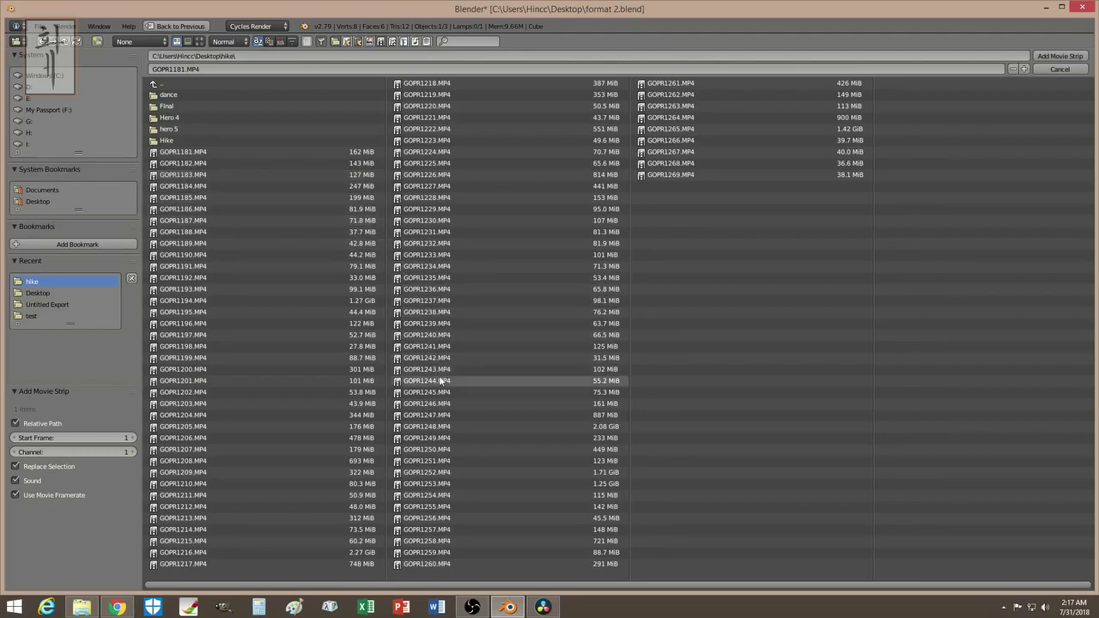
left_click(188, 186)
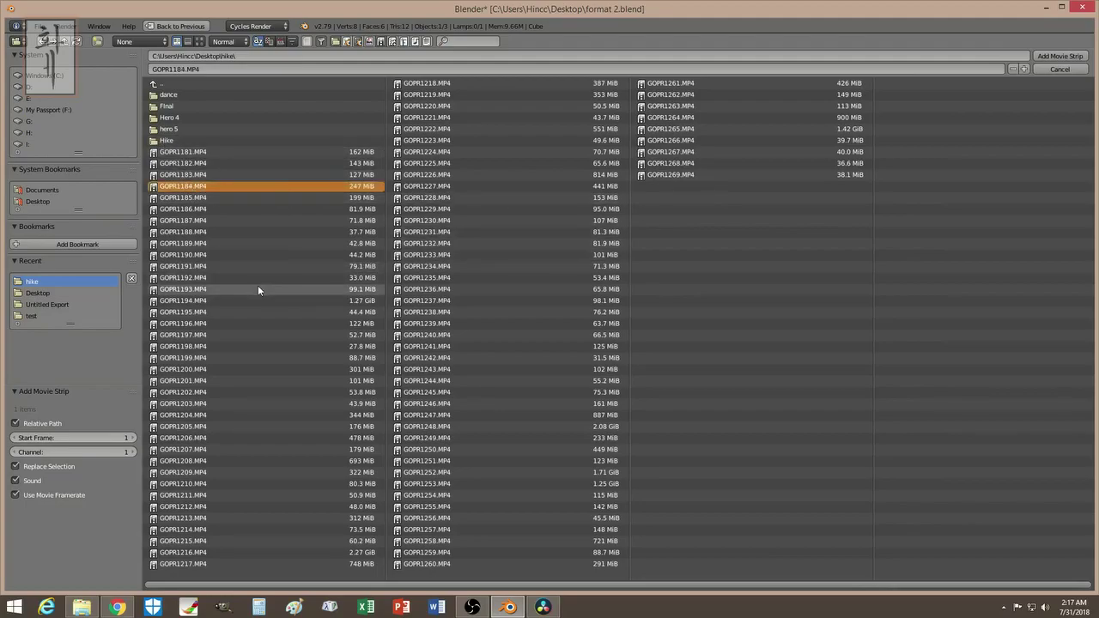
left_click(1059, 56)
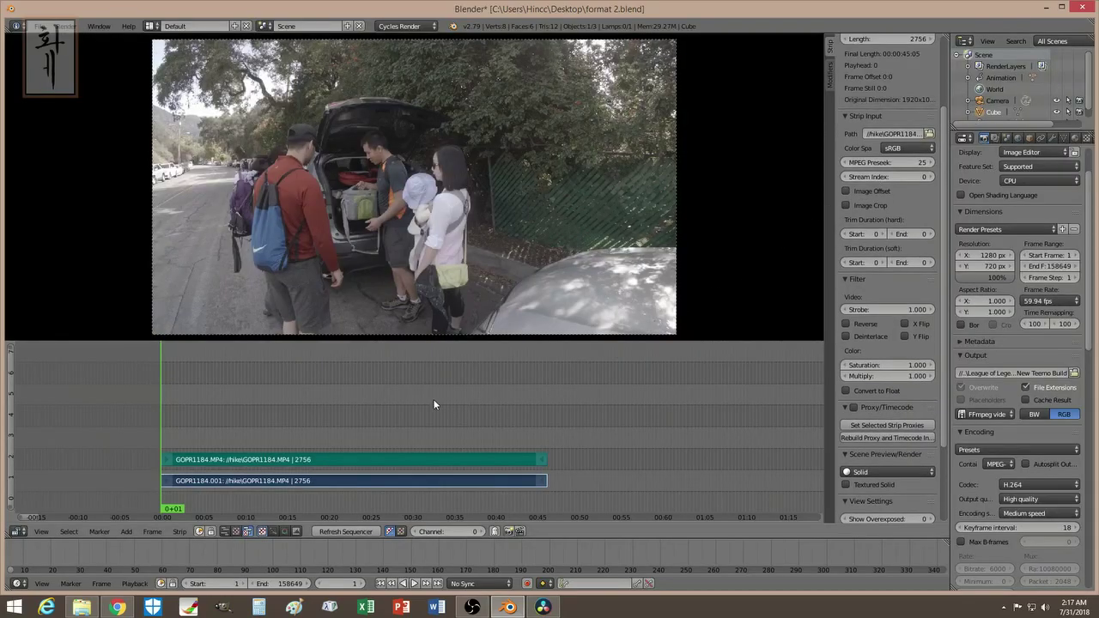
- Erase both the video and audio strips of GOPR1184.MP4 from the sequencer
right_click(281, 481)
key("x")
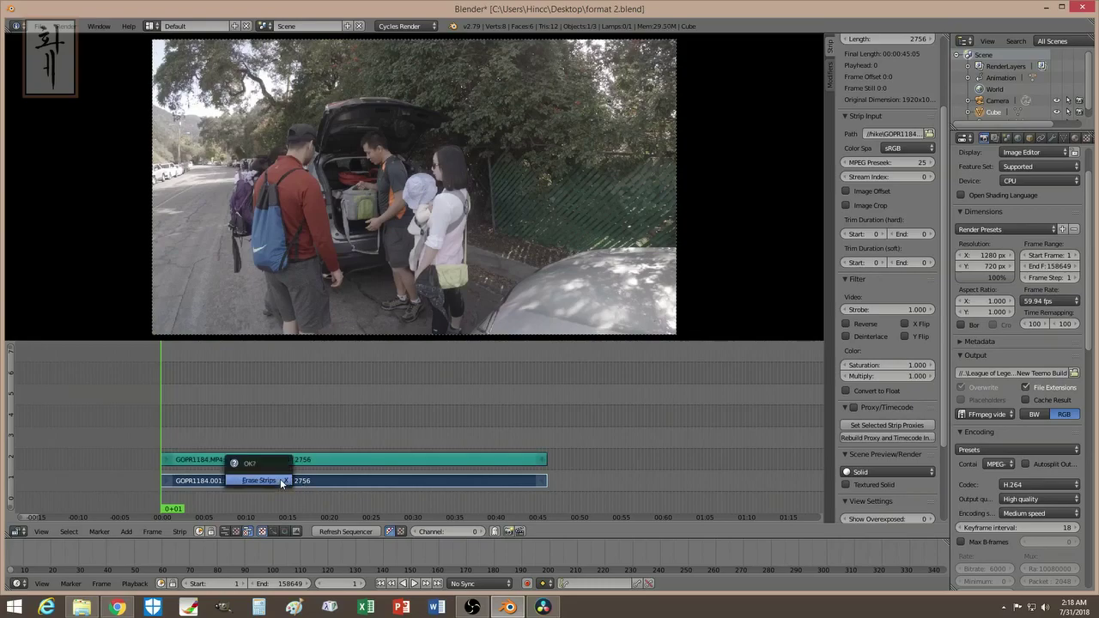
left_click(280, 478)
right_click(281, 459)
key("x")
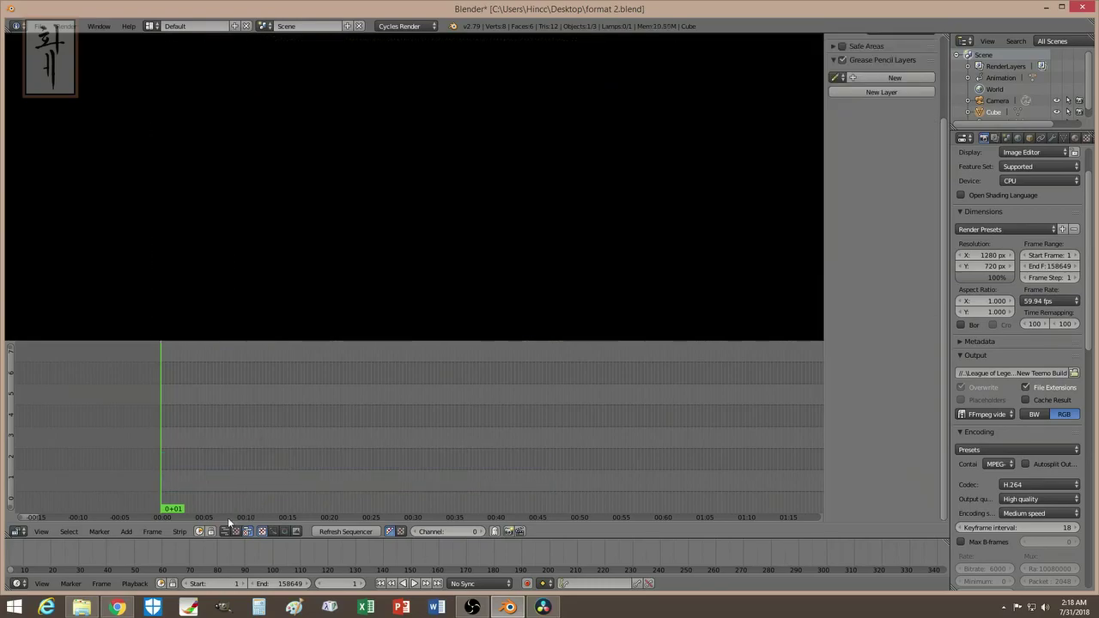
- Add GOPR1195.MP4 from the hike folder as a movie strip in the sequencer
left_click(126, 532)
left_click(150, 484)
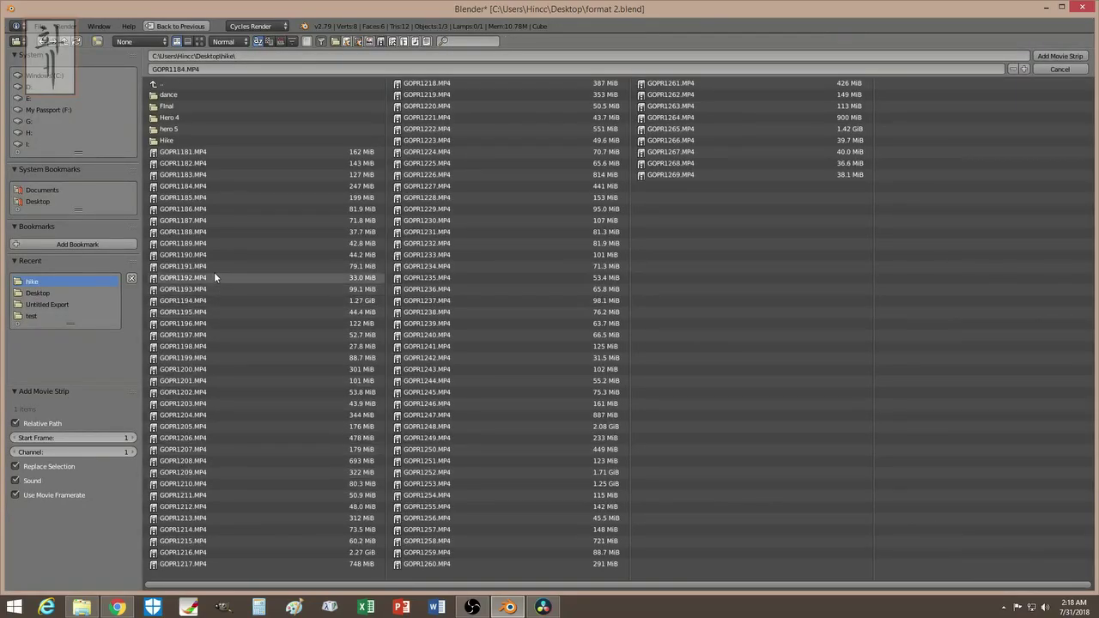
left_click(193, 311)
left_click(1059, 56)
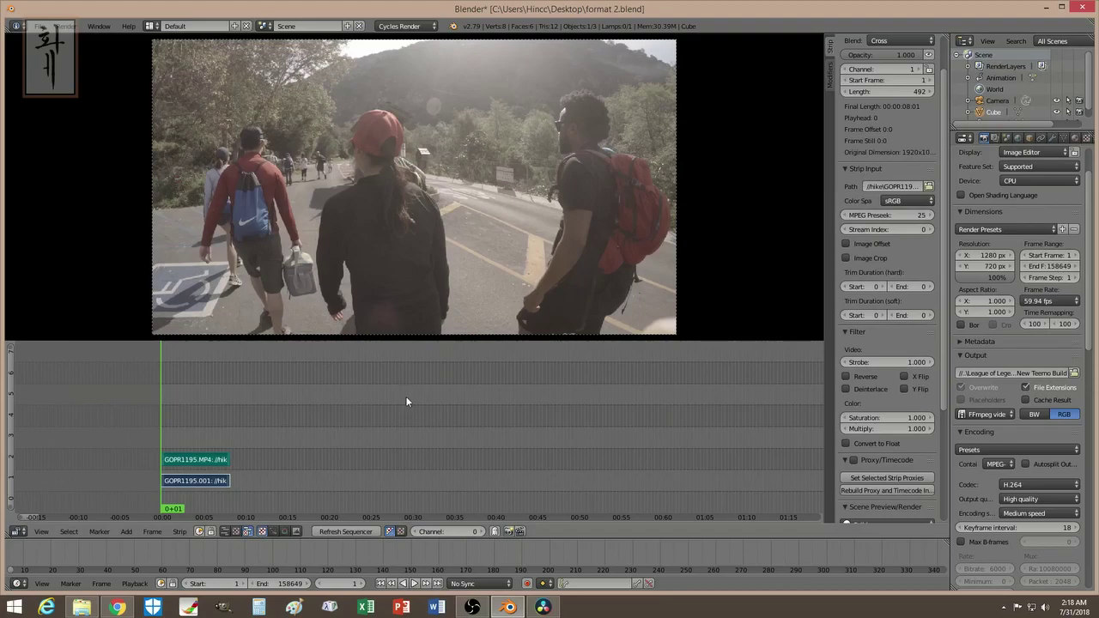
- Delete the GOPR1195.MP4 audio strip, keeping only its video strip
right_click(181, 460)
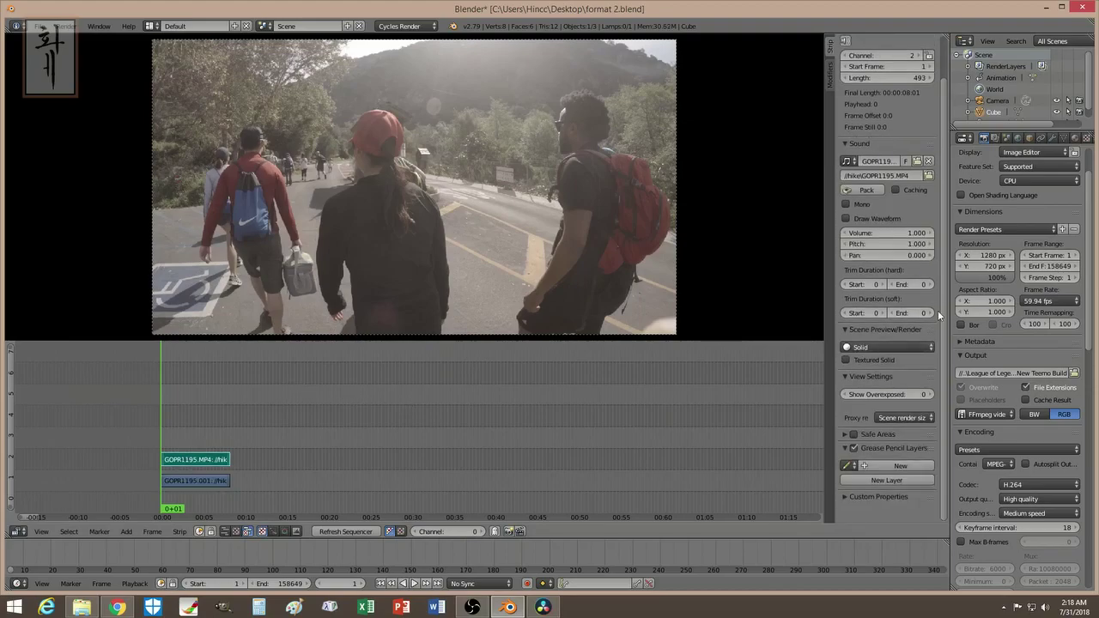
scroll(936, 318, "up", 2)
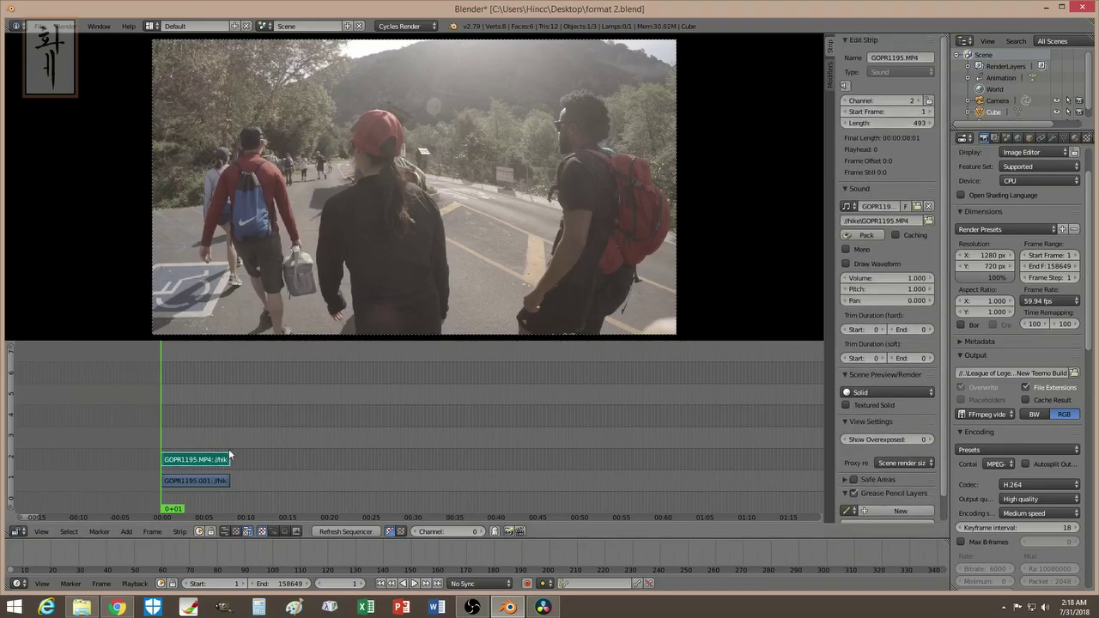
key("Delete")
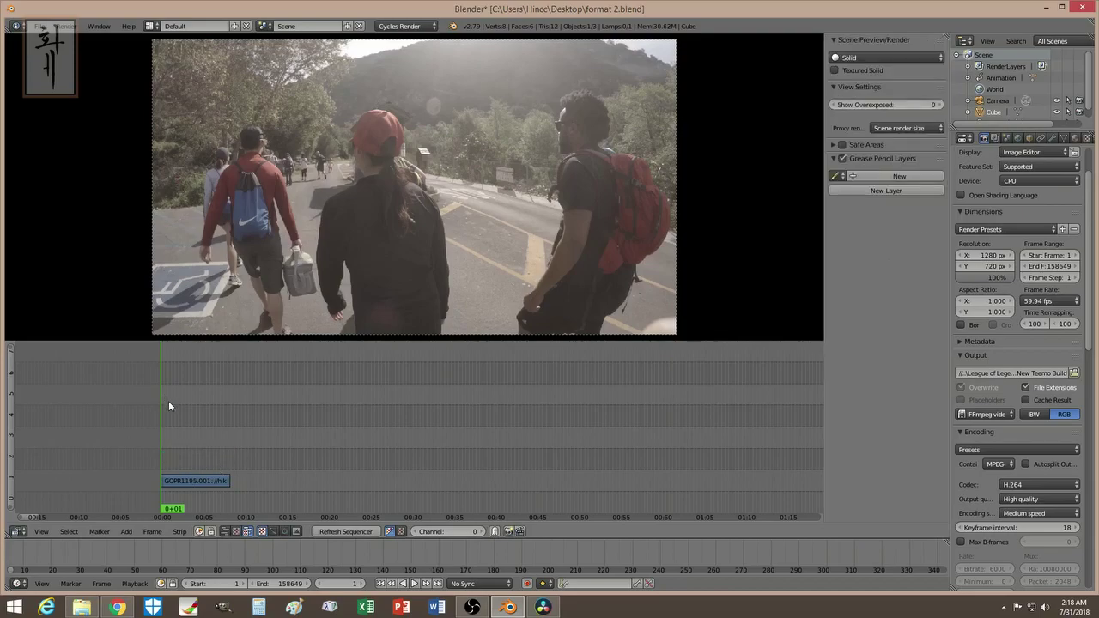
- Cut the GOPR1195 video strip into three segments at 1+15 and 3+30
key("alt+a")
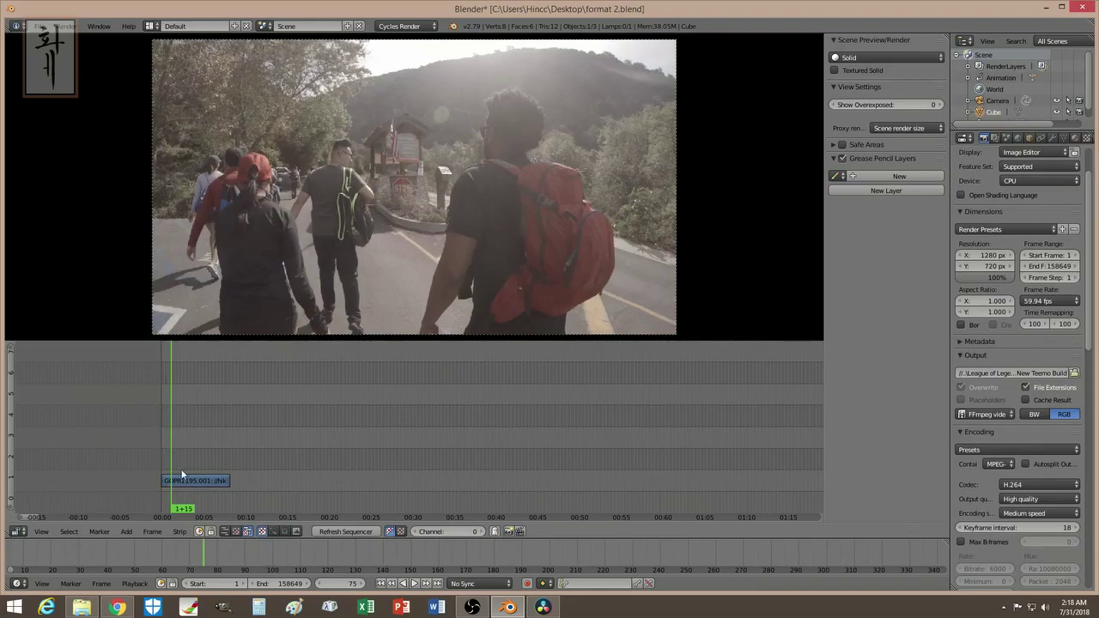
right_click(201, 480)
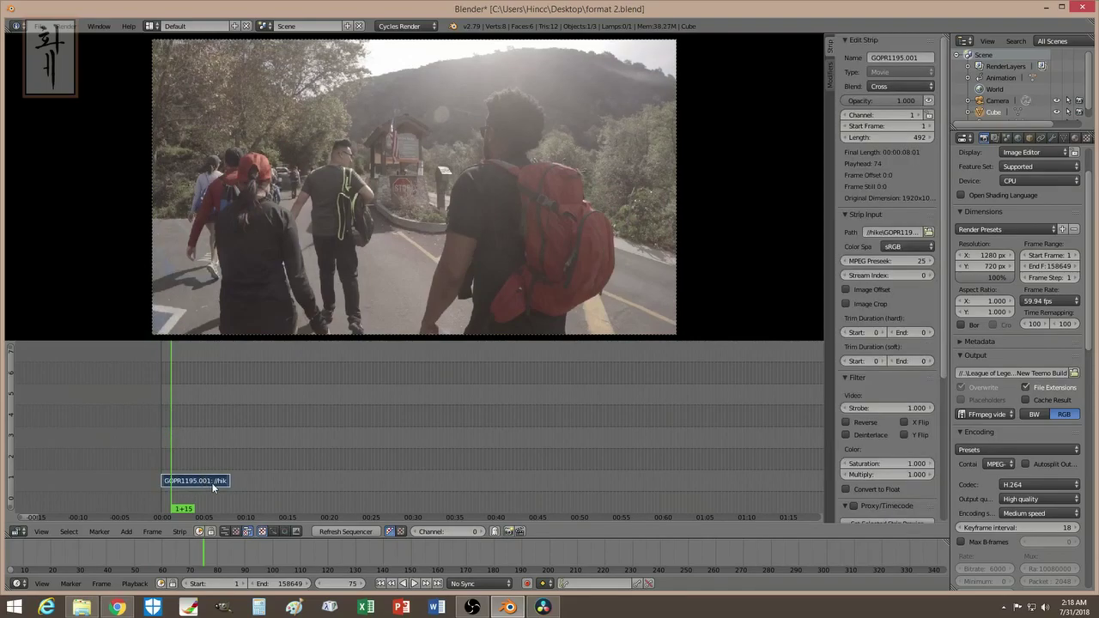
key("k")
key("alt+a")
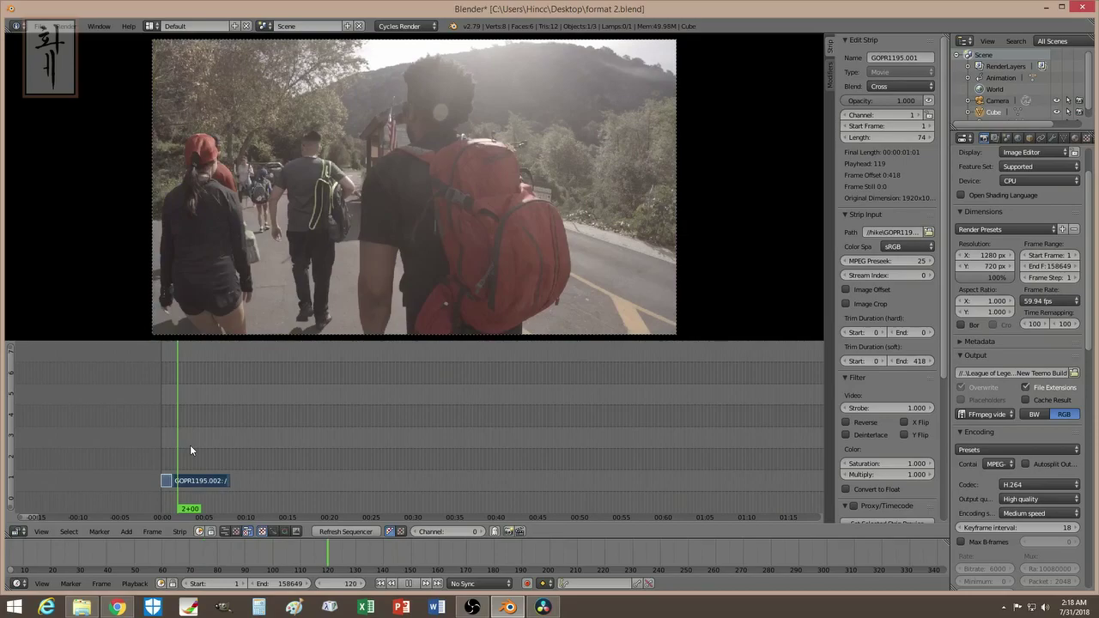
right_click(203, 485)
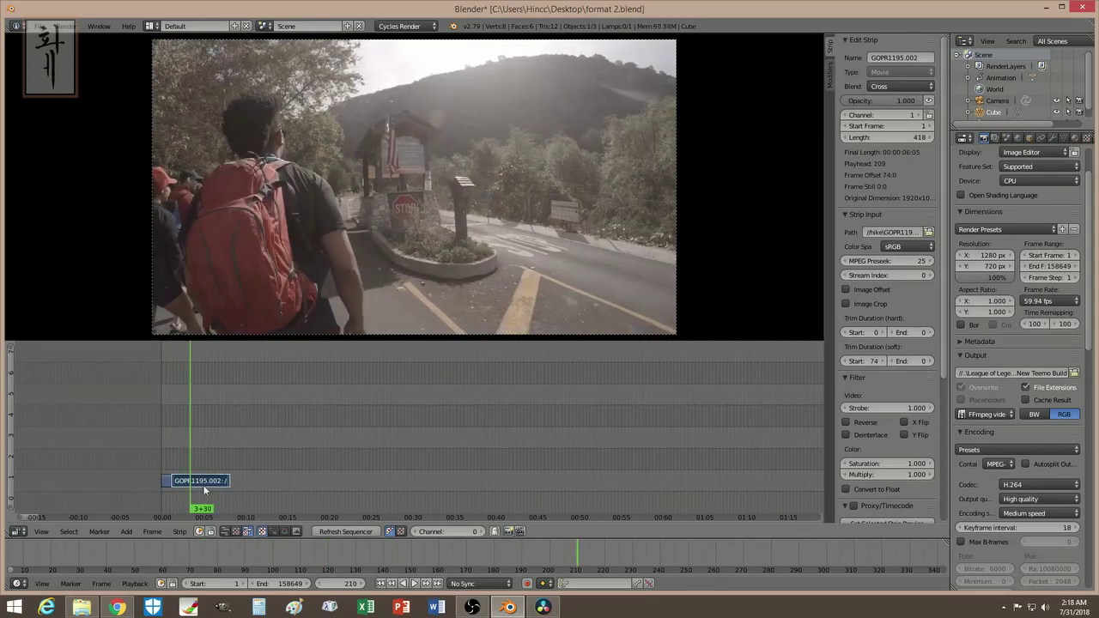
key("k")
- Preview the middle segment and add a Speed Control effect strip to it
left_click(182, 481)
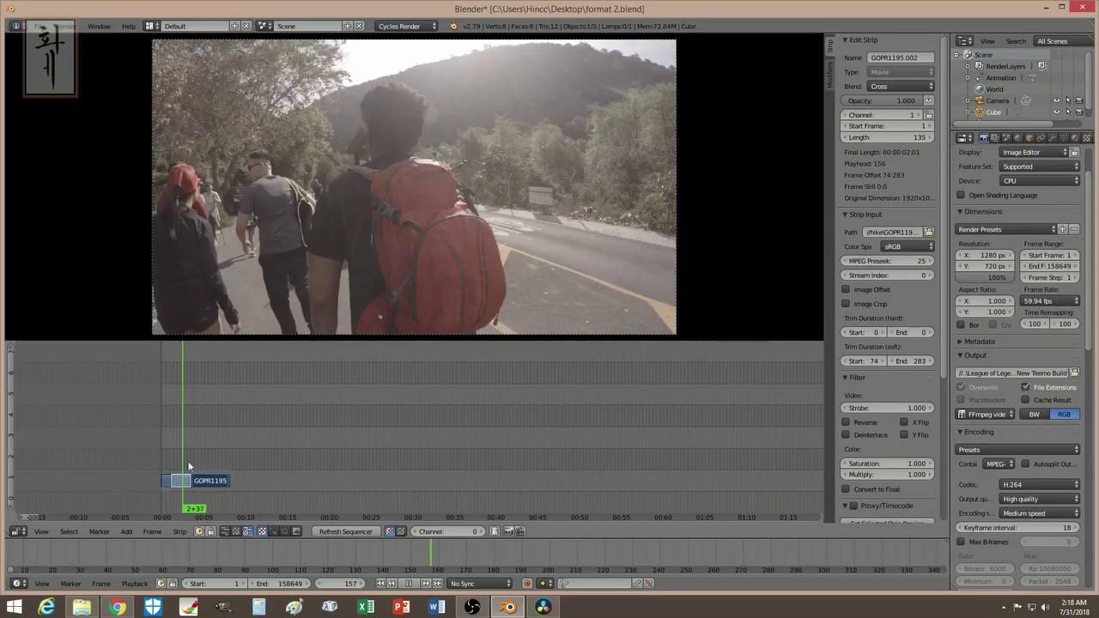
left_click_drag(184, 466, 206, 459)
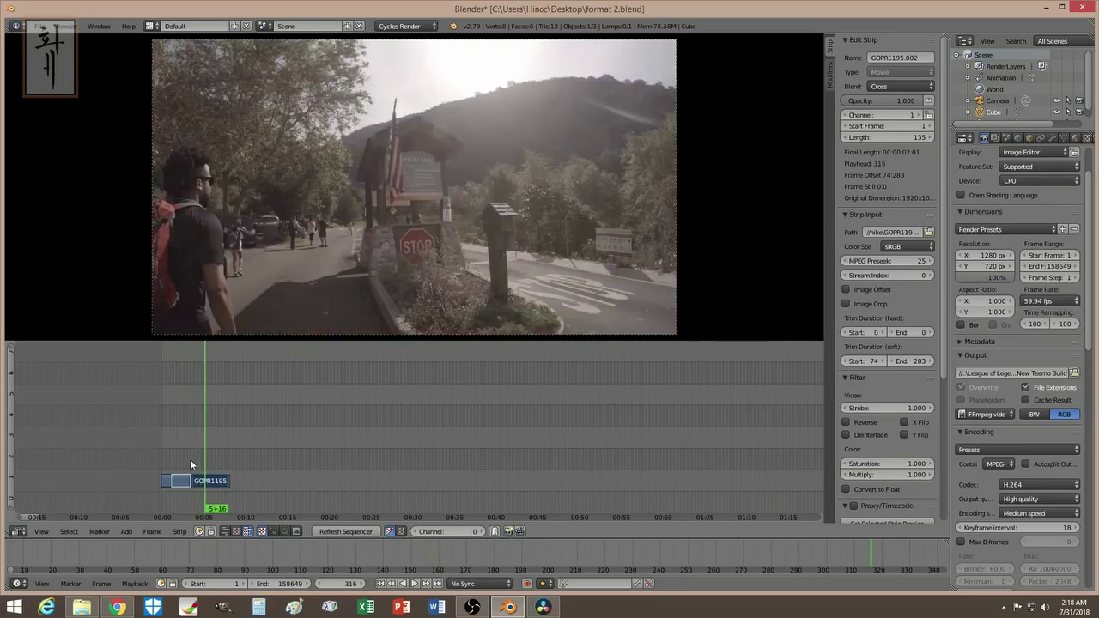
right_click(180, 478)
left_click(127, 531)
mouse_move(150, 450)
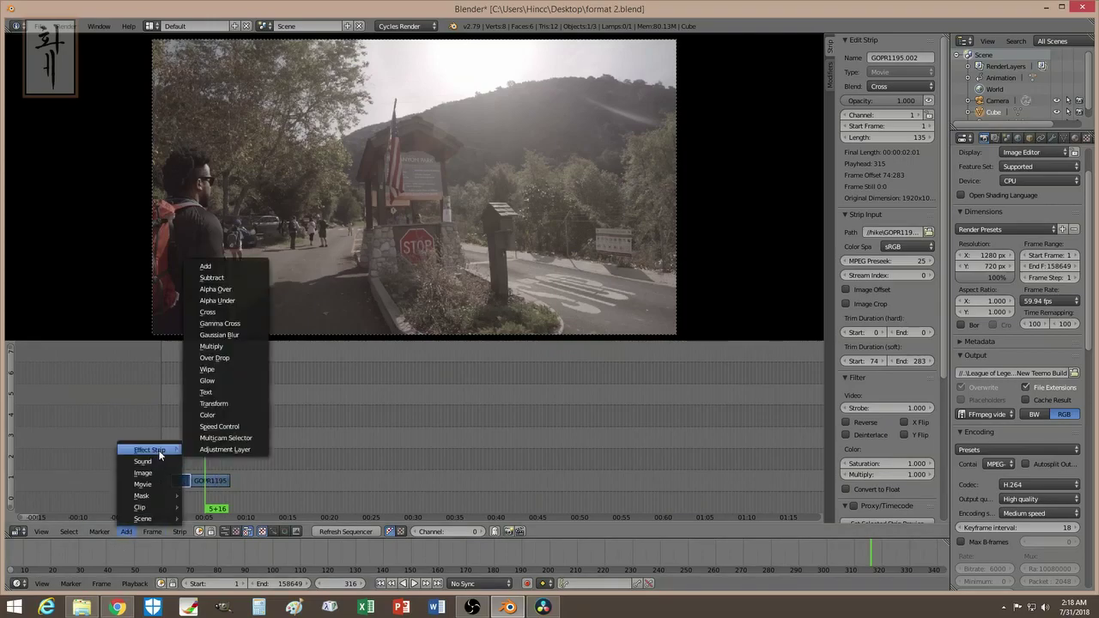
left_click(221, 424)
- Disable Stretch to input strip length on the speed effect, and set Speed factor to 1 and Multiply Speed to 0.5
right_click(189, 480)
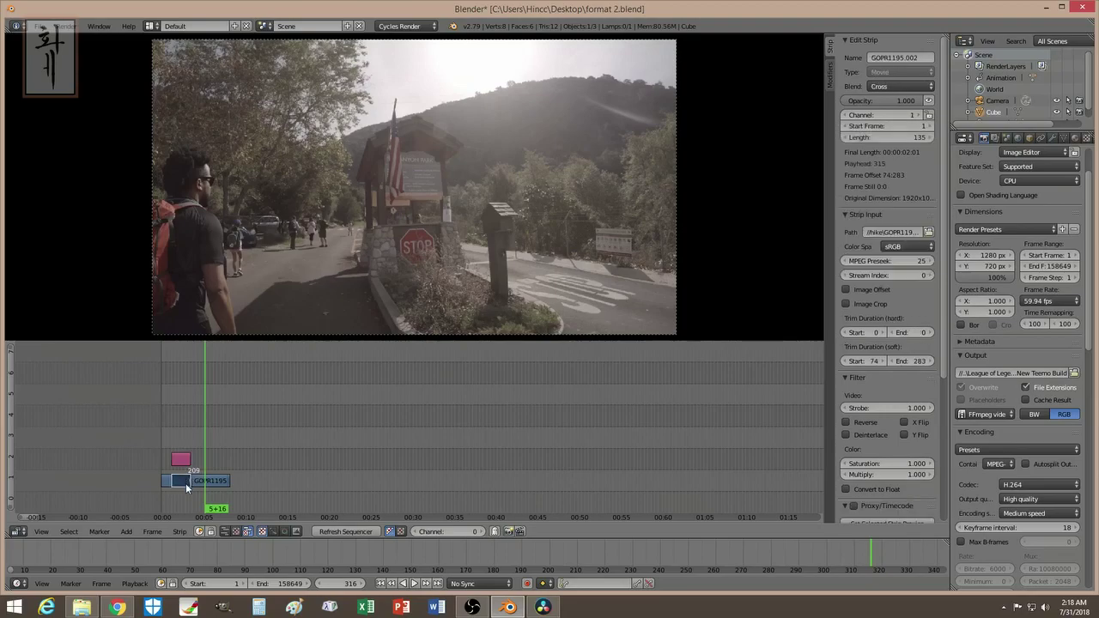
right_click(180, 460)
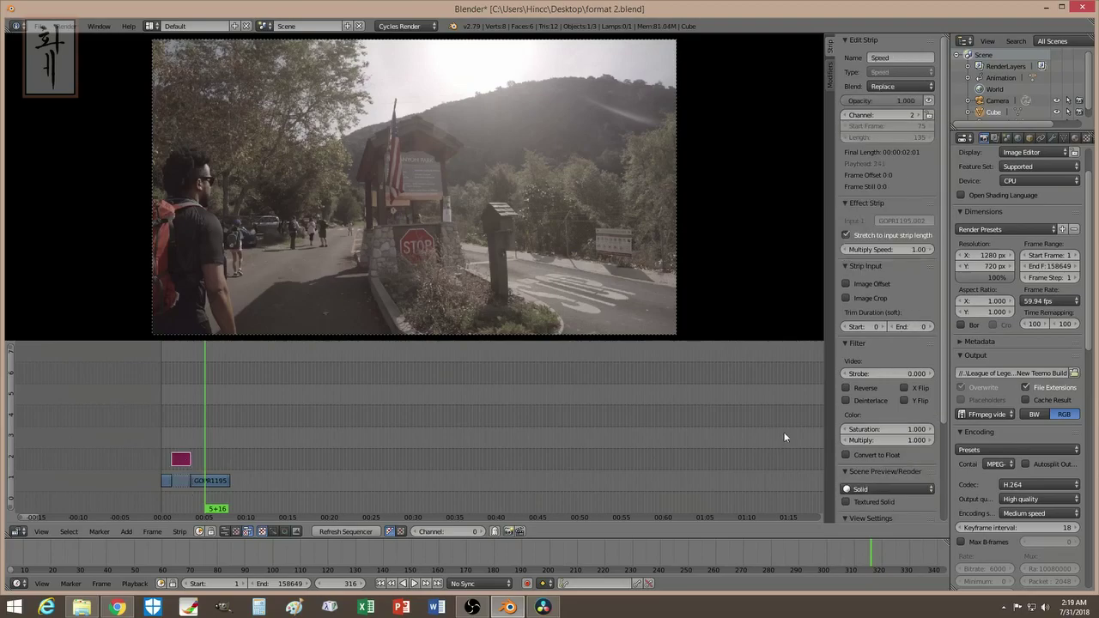
left_click(874, 237)
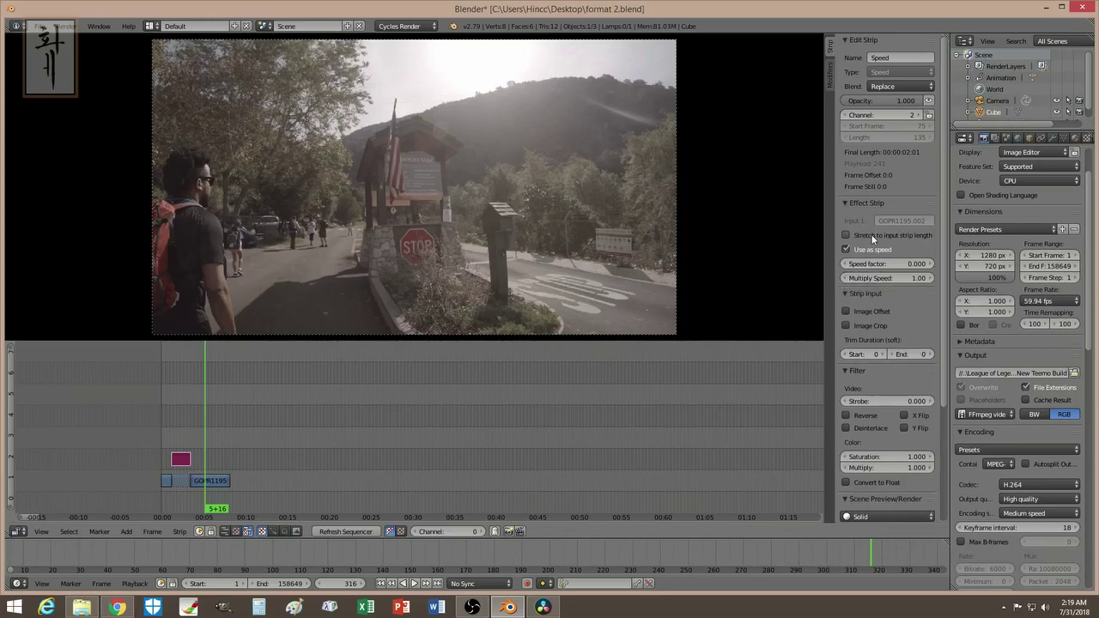
left_click(879, 263)
type("1")
key("Return")
left_click(884, 278)
type("0.5")
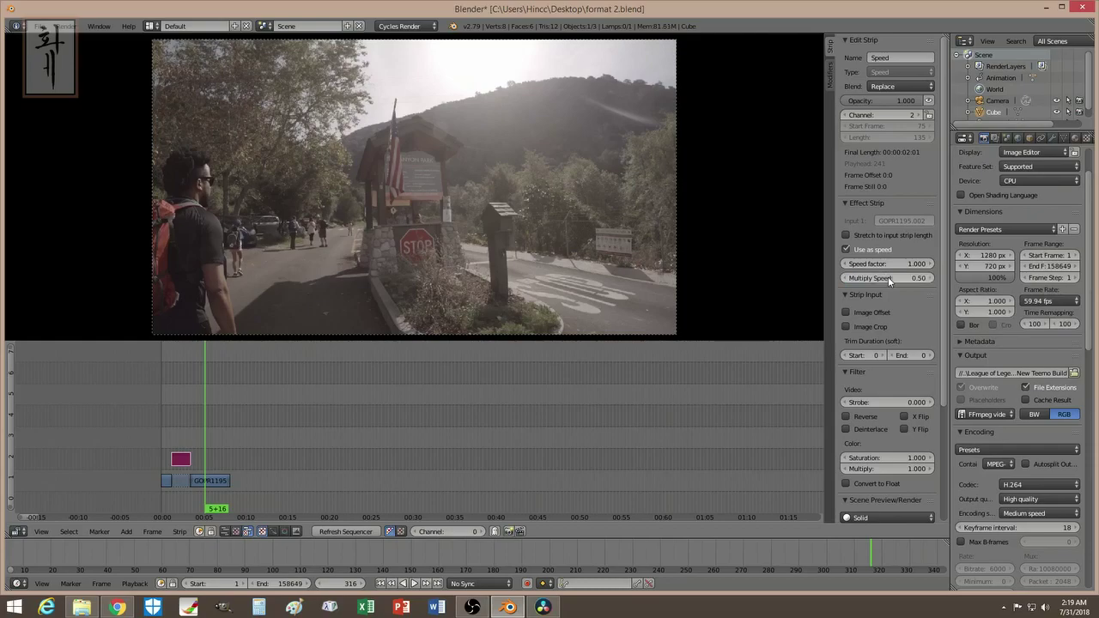
key("Return")
- Play the sequence through the middle segment to check the speed effect
left_click(176, 416)
key("alt+a")
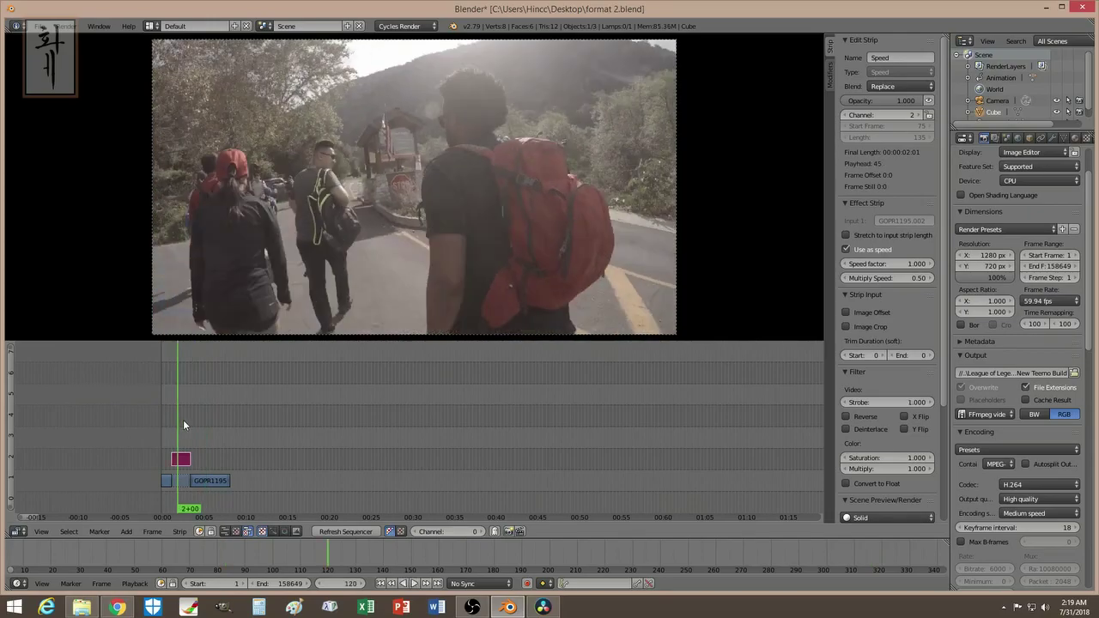
key("alt+a")
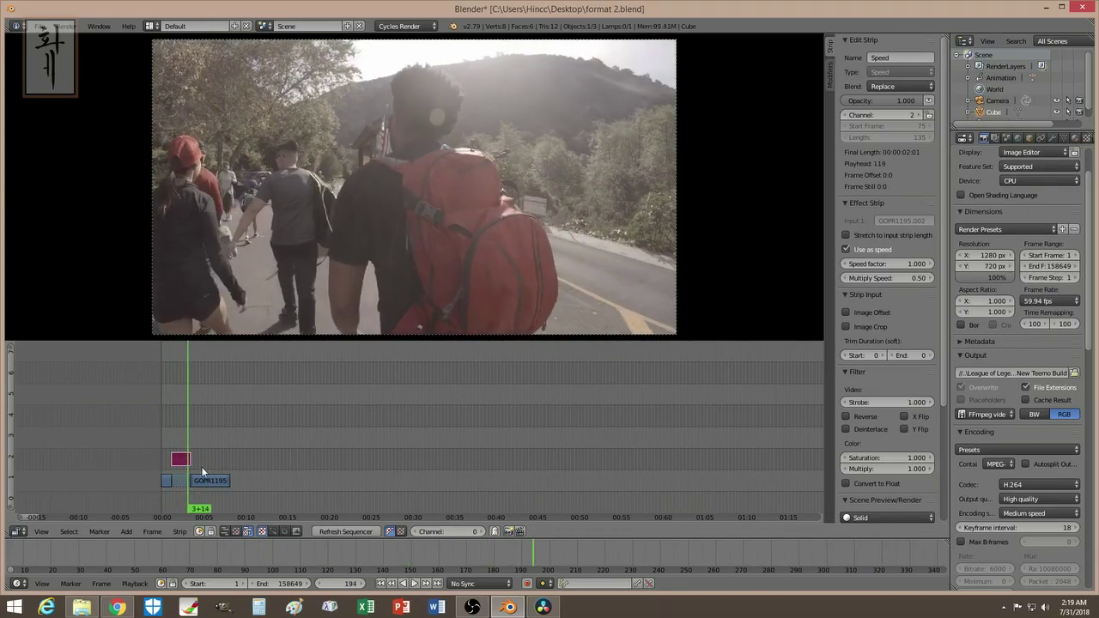
- Move the last GOPR1195 segment along channel 1 to start at frame 619, and try to slide the Speed effect strip
right_click(205, 479)
left_click_drag(205, 479, 263, 480)
right_click(185, 461)
key("alt+a")
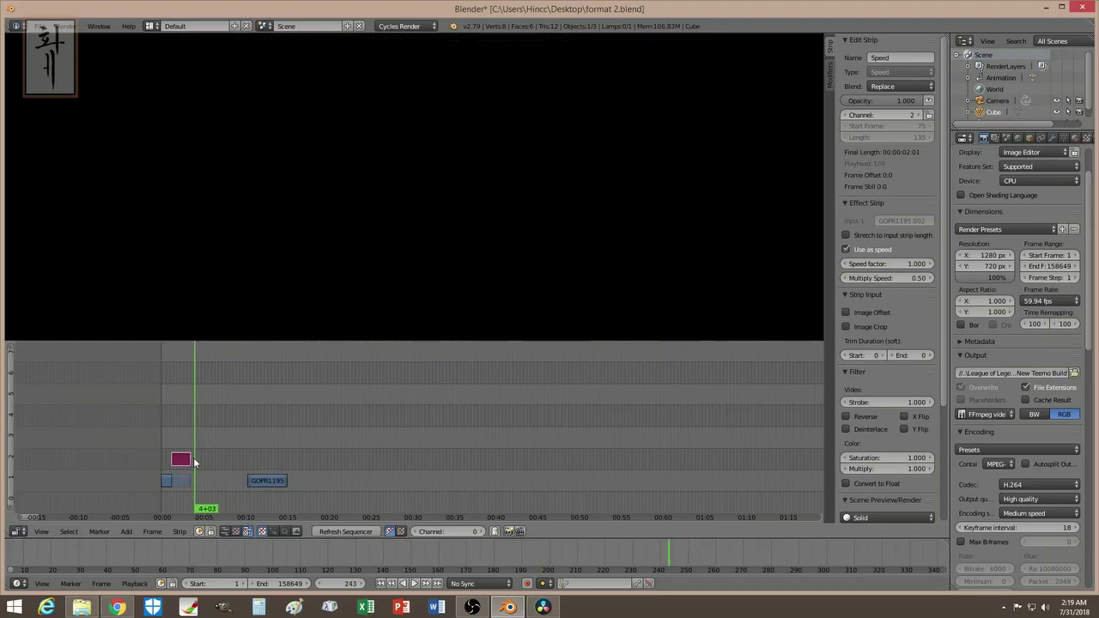
key("g")
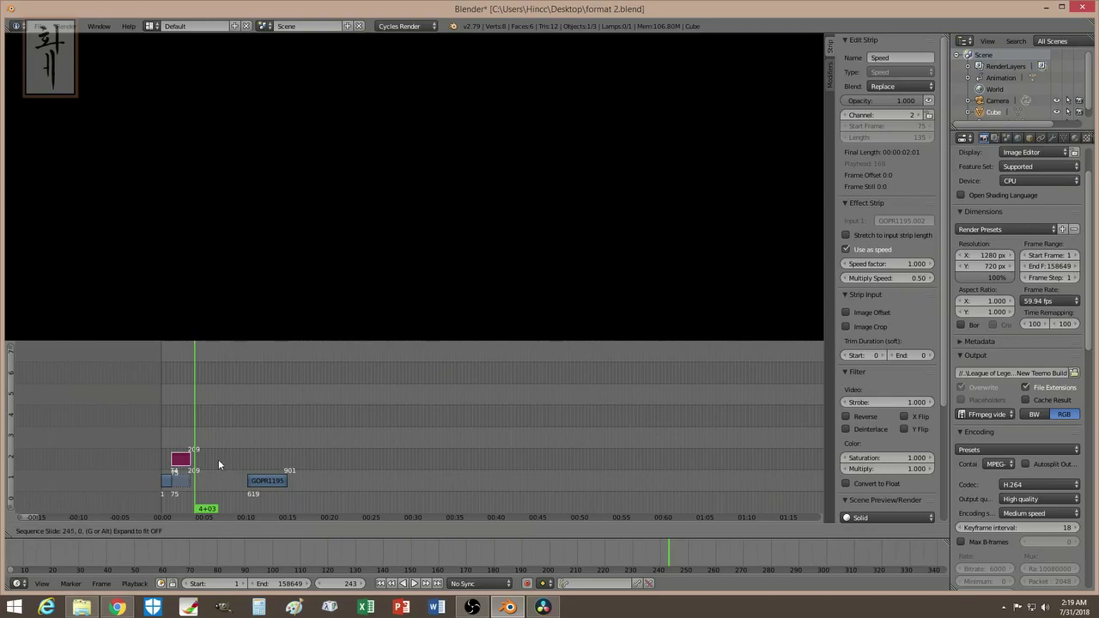
left_click(189, 461)
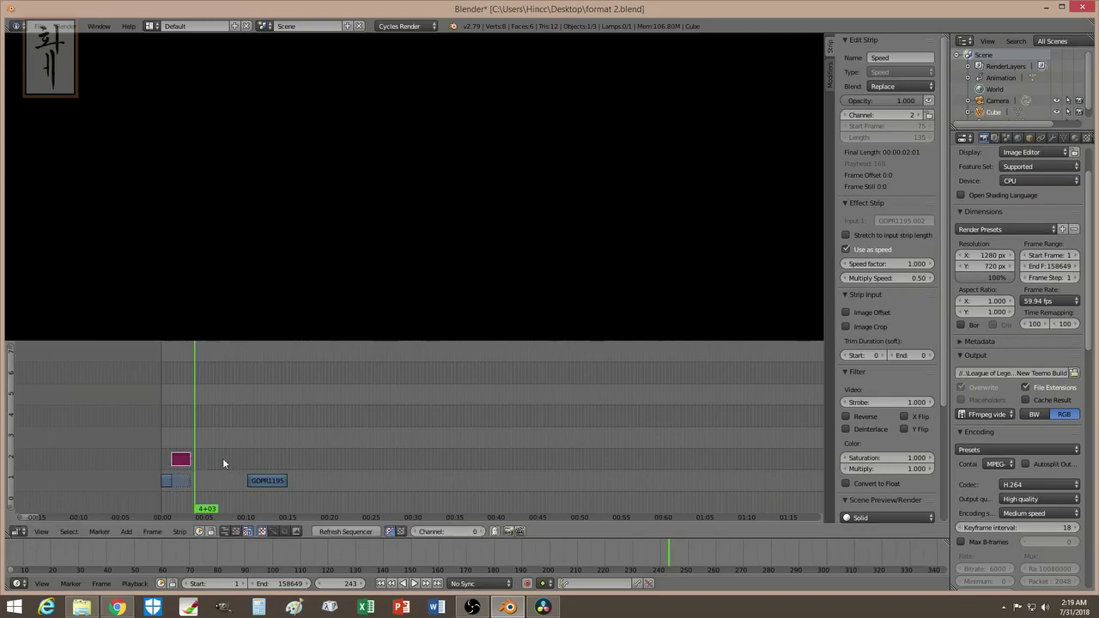
- Play the sequence from the middle segment across the gap and into the last segment to check the slowed footage
left_click(181, 463)
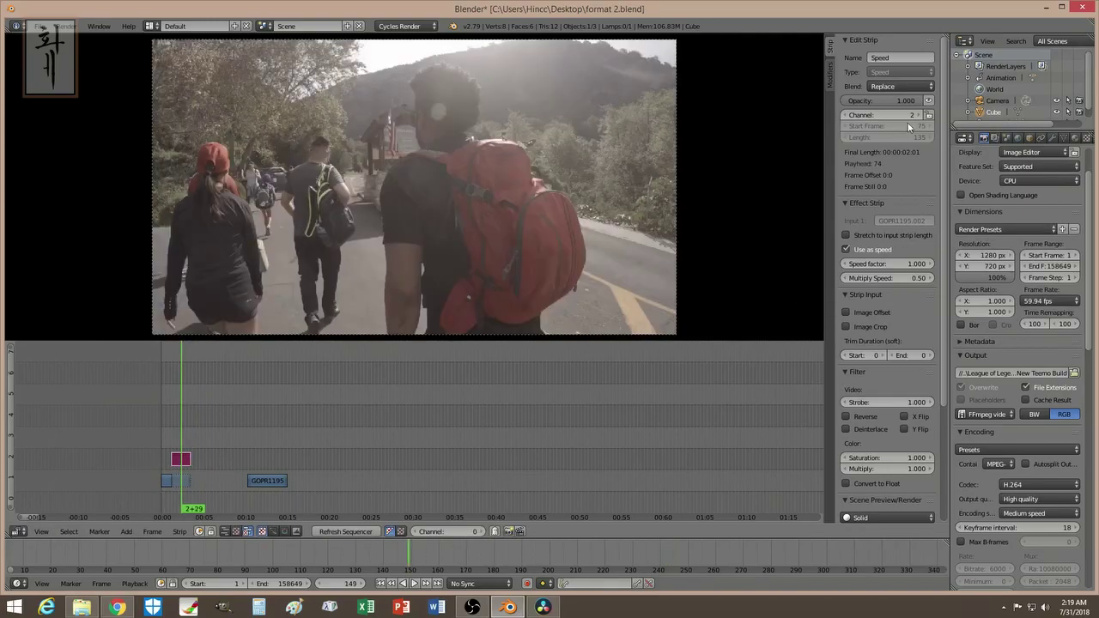
left_click(828, 78)
left_click(832, 55)
key("alt+a")
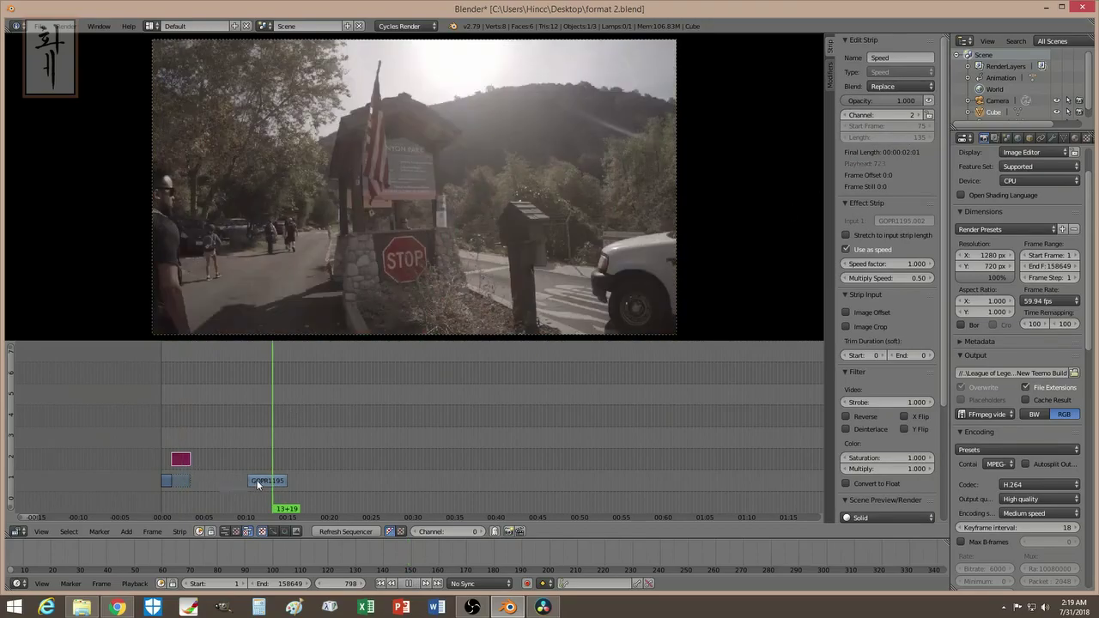
key("Escape")
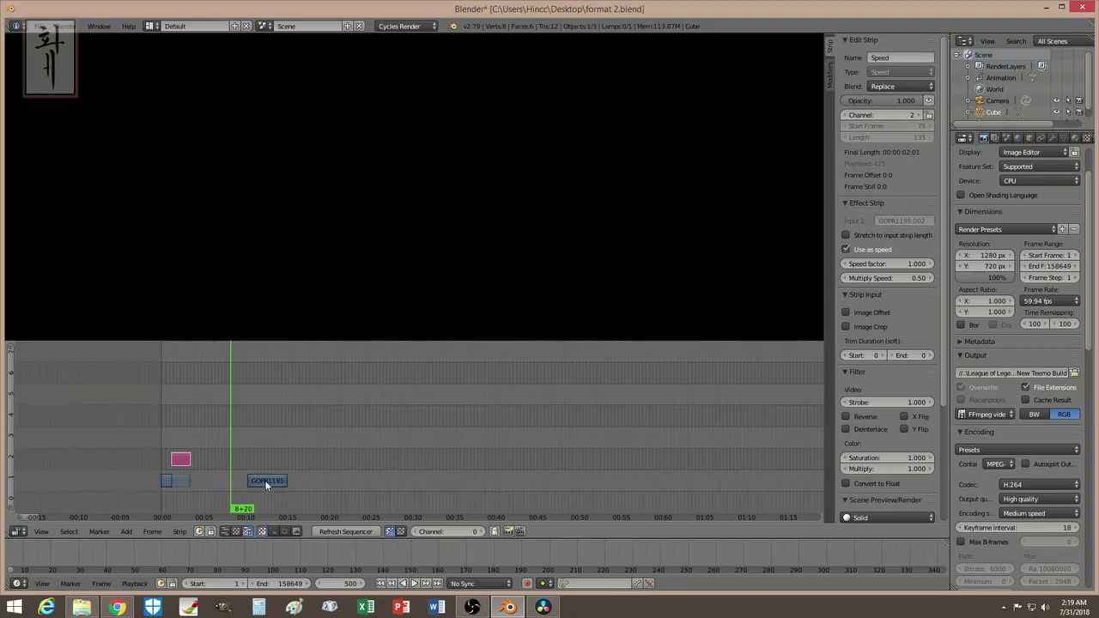
- Move the last GOPR1195 segment back to start at frame 550 on channel 1
right_click(265, 480)
key("g")
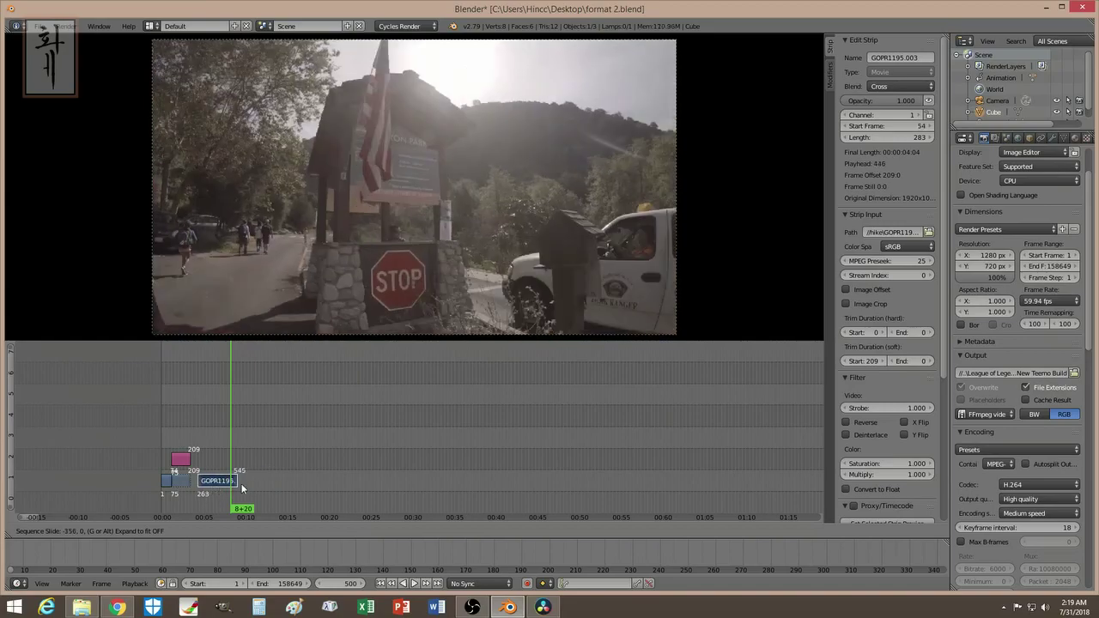
key("Escape")
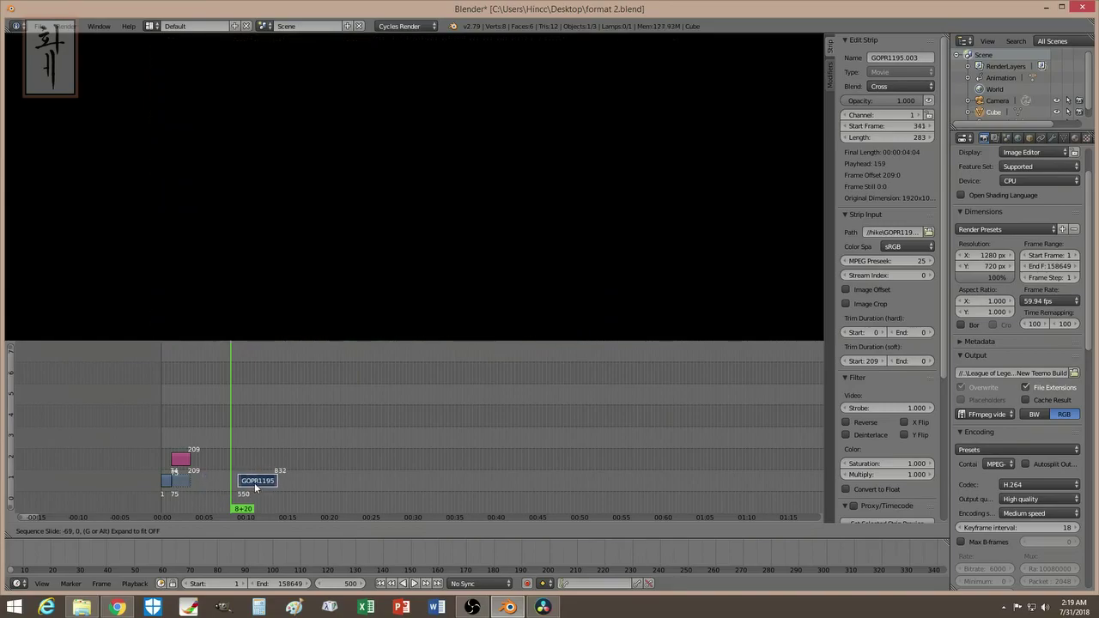
- Lengthen the middle GOPR1195 segment under the Speed effect to 303 frames
right_click(183, 482)
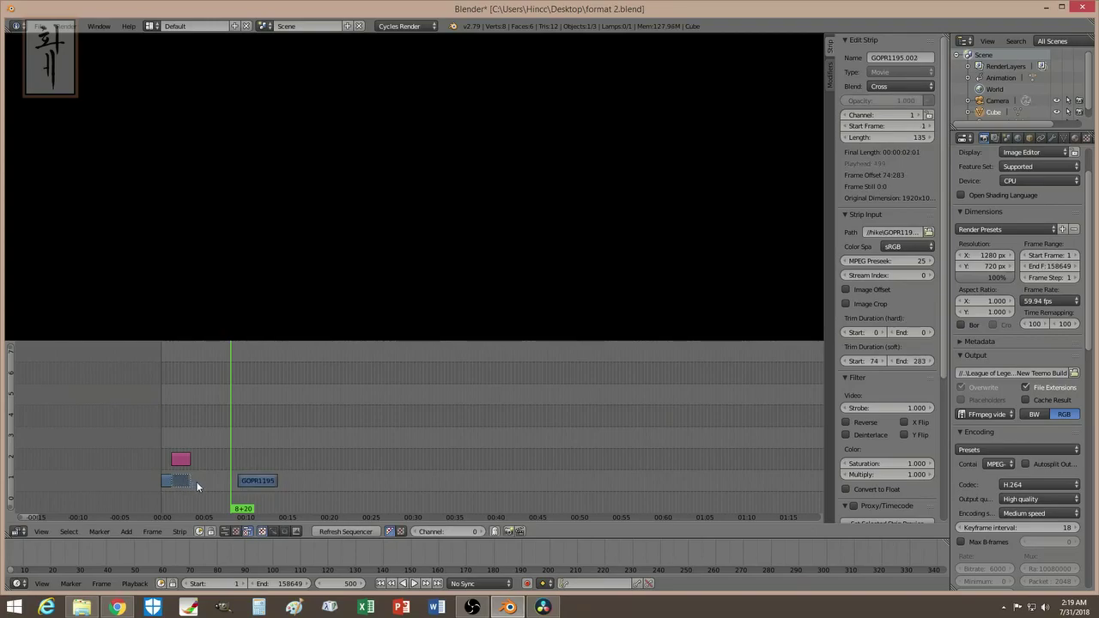
left_click(207, 486)
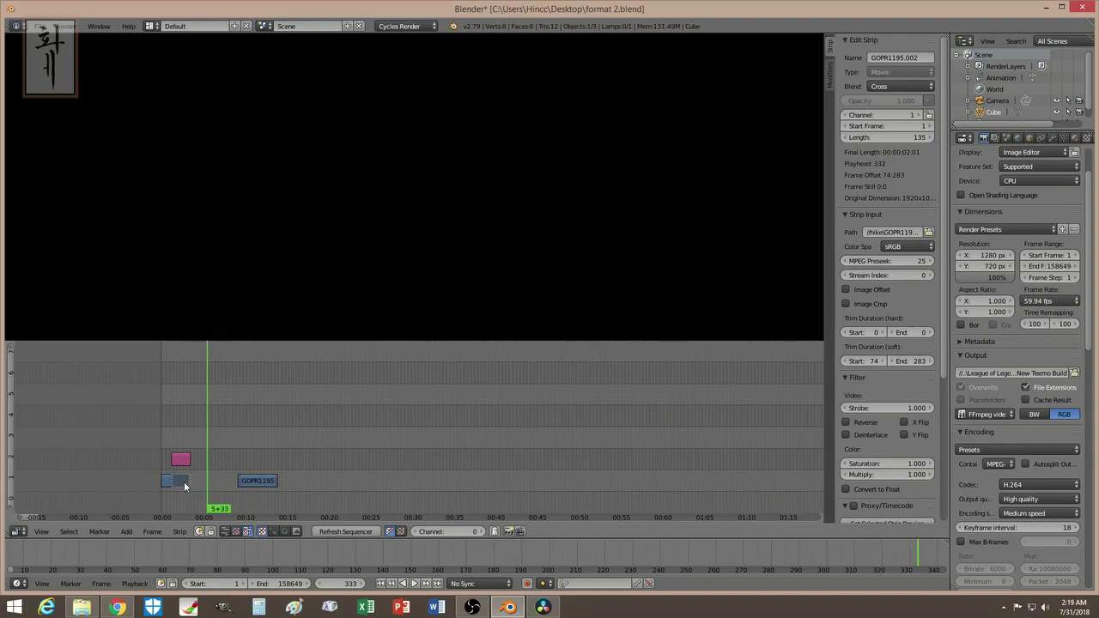
left_click(180, 435)
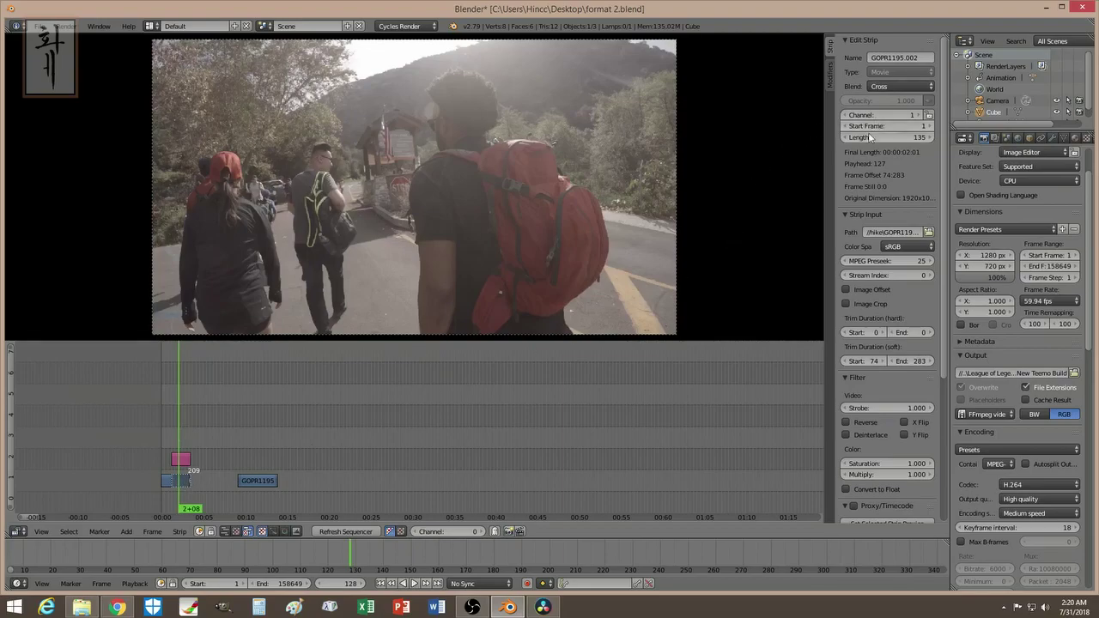
left_click_drag(888, 137, 931, 137)
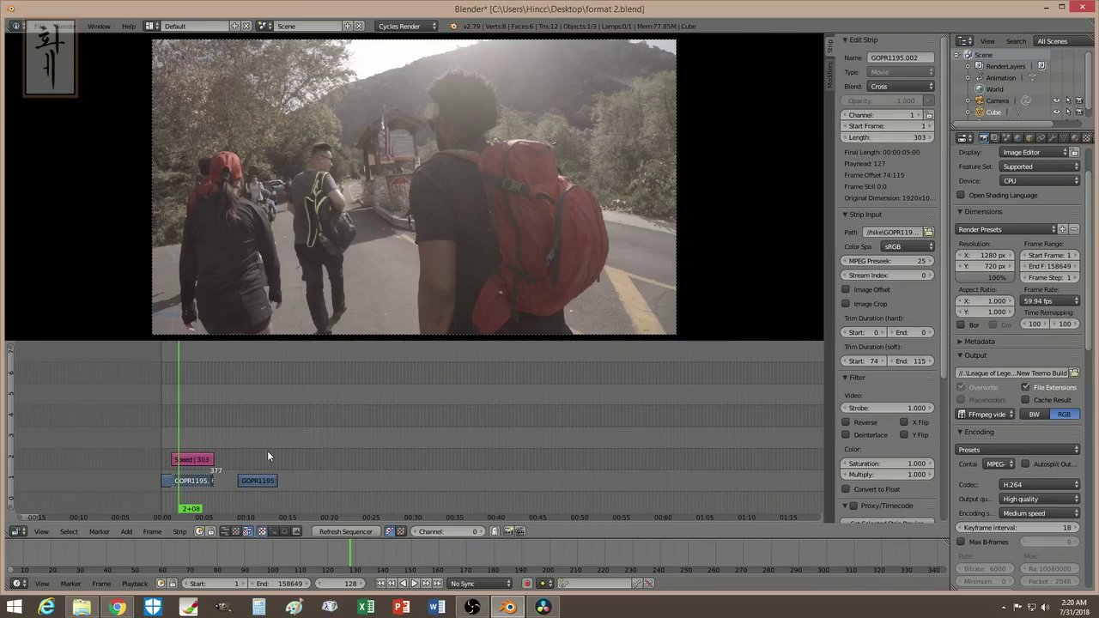
- Move the last GOPR1195 segment directly against the end of the lengthened middle segment, and play across the join
left_click(214, 425)
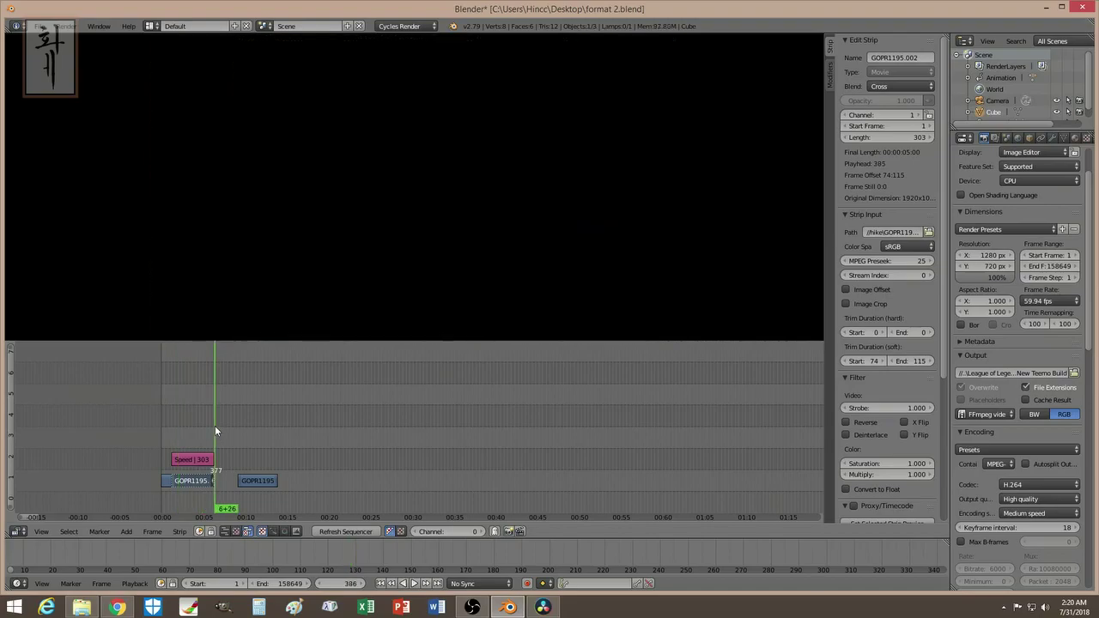
left_click(254, 481)
right_click(254, 481)
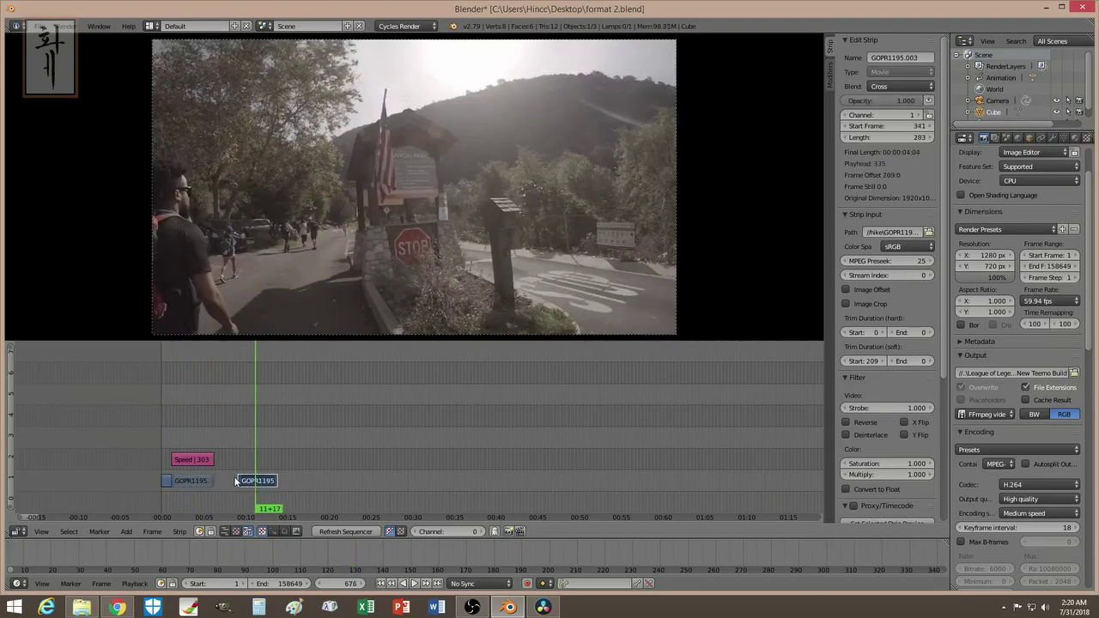
key("g")
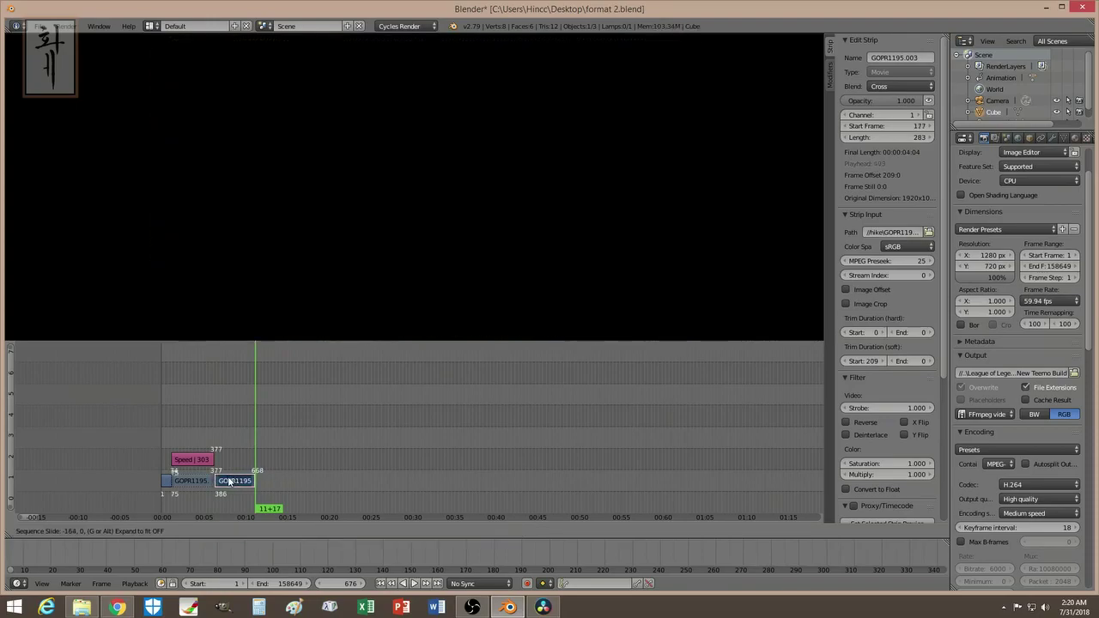
left_click(229, 482)
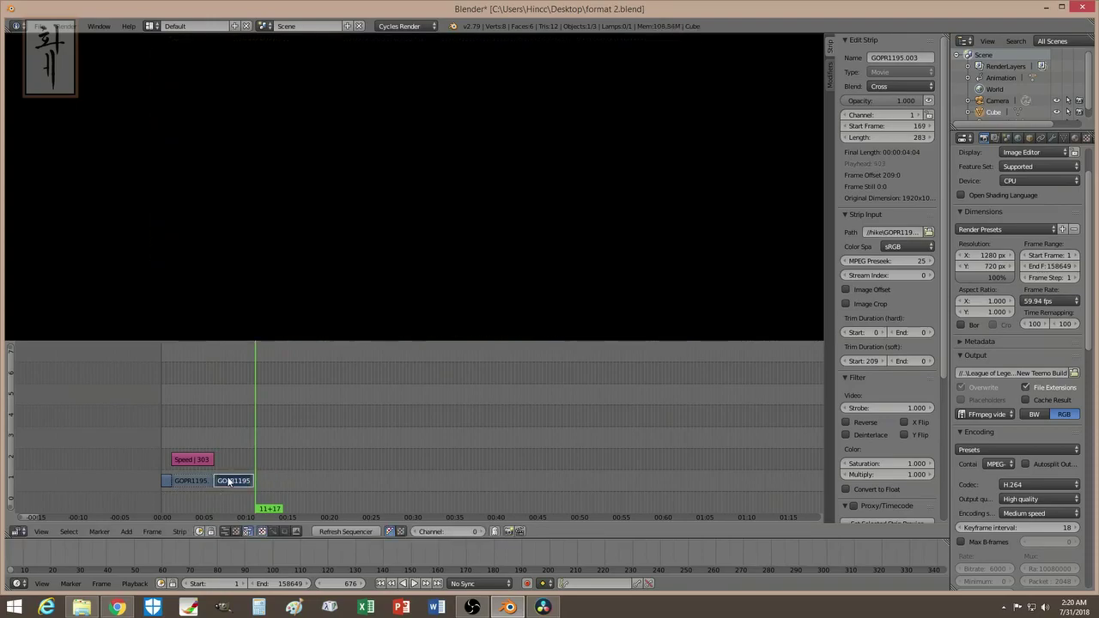
left_click(212, 428)
key("alt+a")
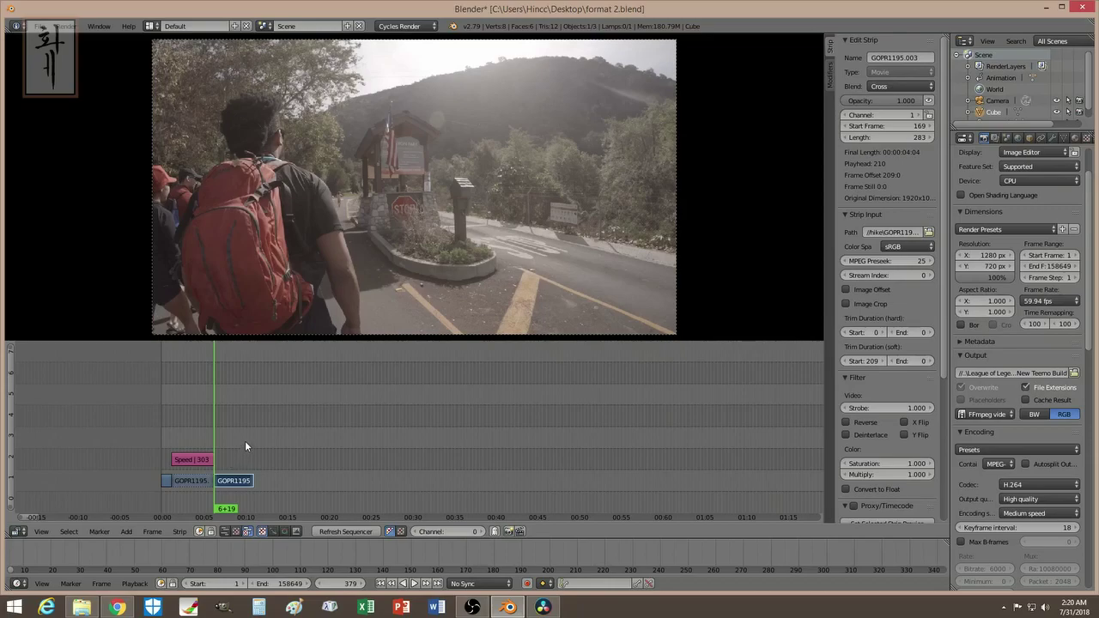
- Switch Stretch to input strip length on and back off for the Speed effect, and preview the end of the middle segment
right_click(203, 462)
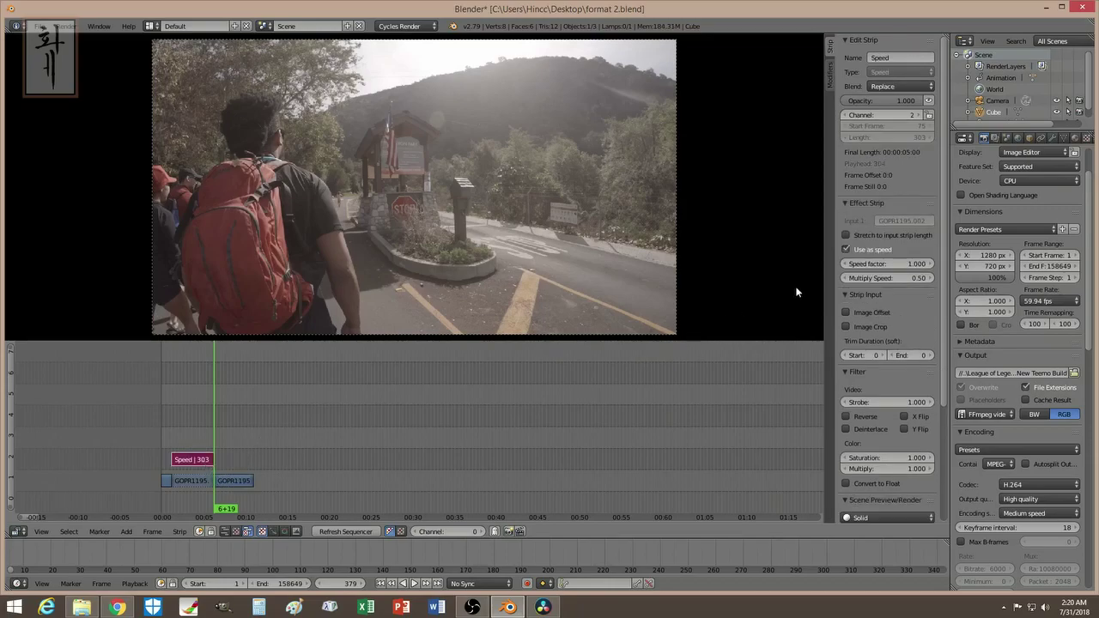
left_click(845, 236)
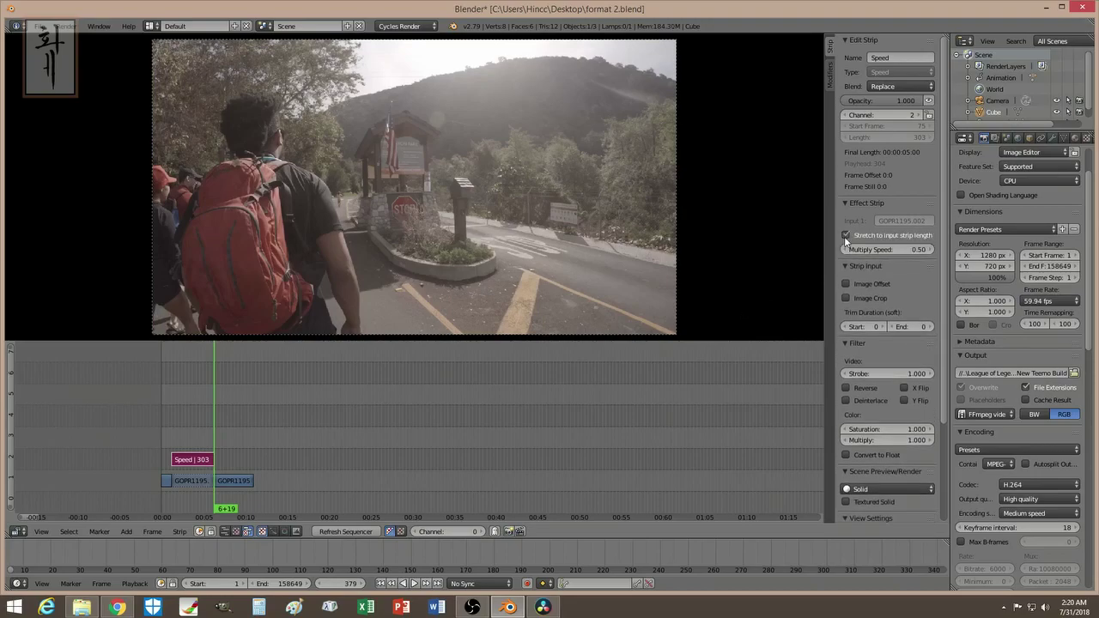
left_click(846, 236)
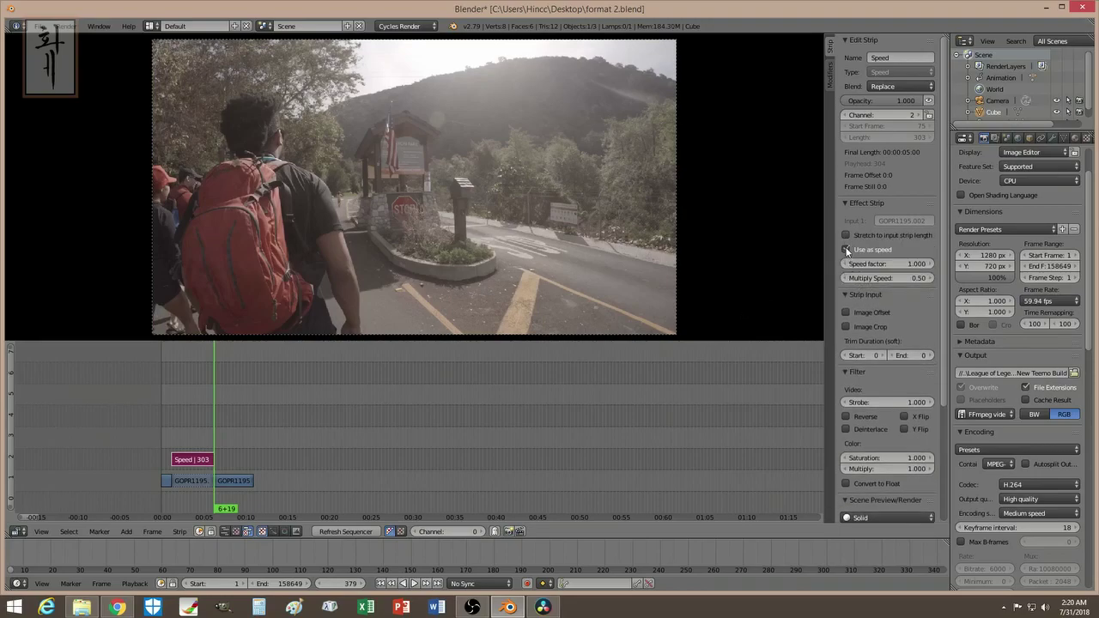
left_click(205, 441)
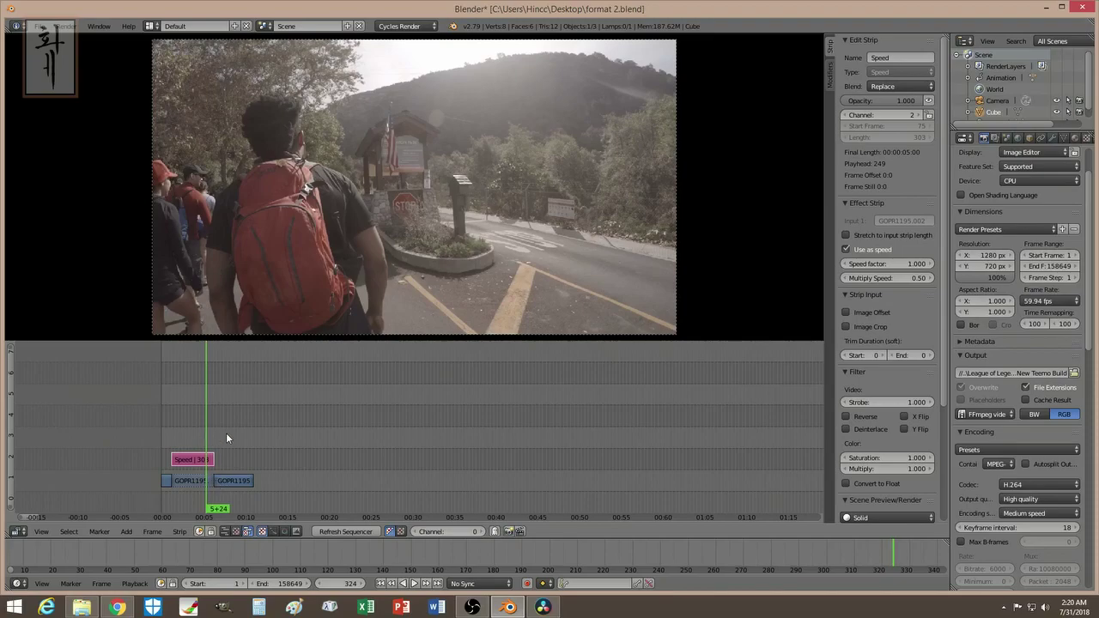
- Switch to DaVinci Resolve, change the middle clip's speed to 25% with Ripple sequence enabled, and scrub through it
left_click(542, 607)
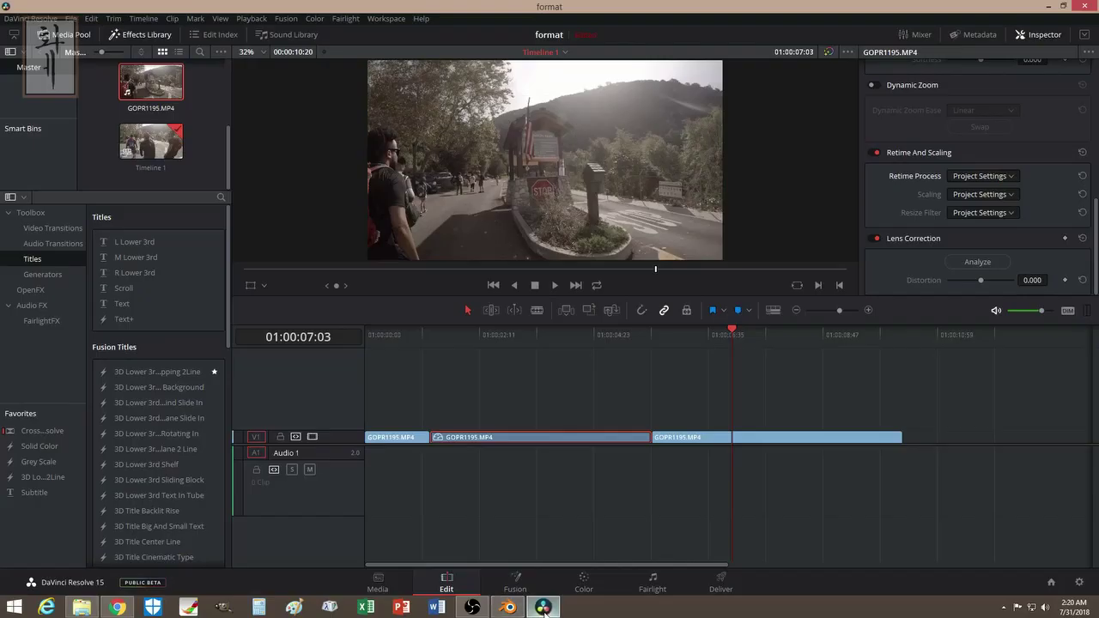
right_click(549, 438)
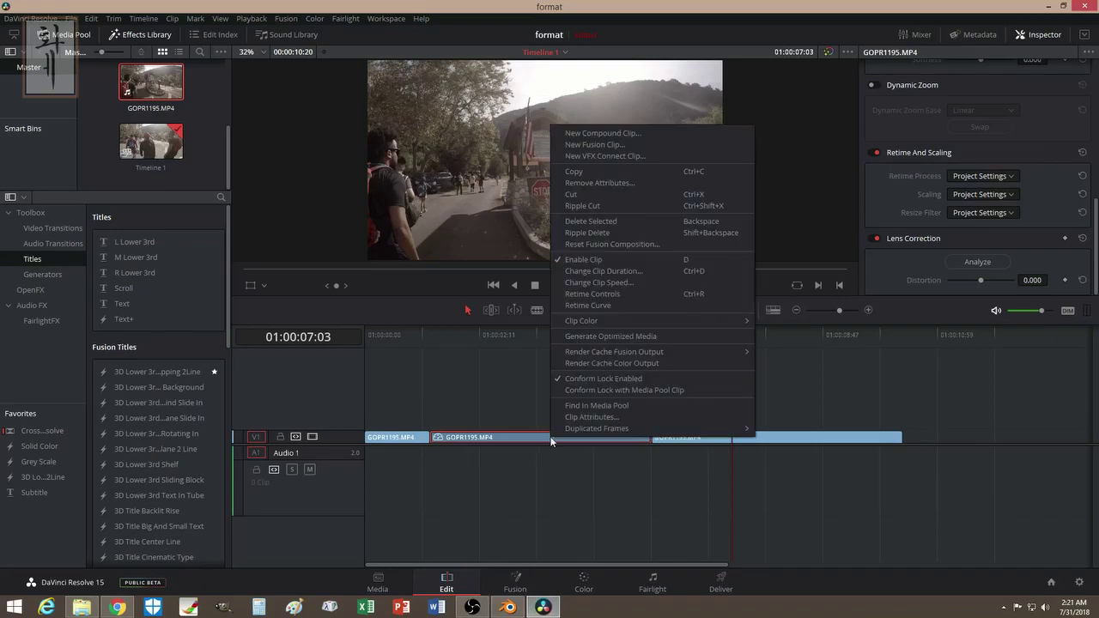
left_click(613, 284)
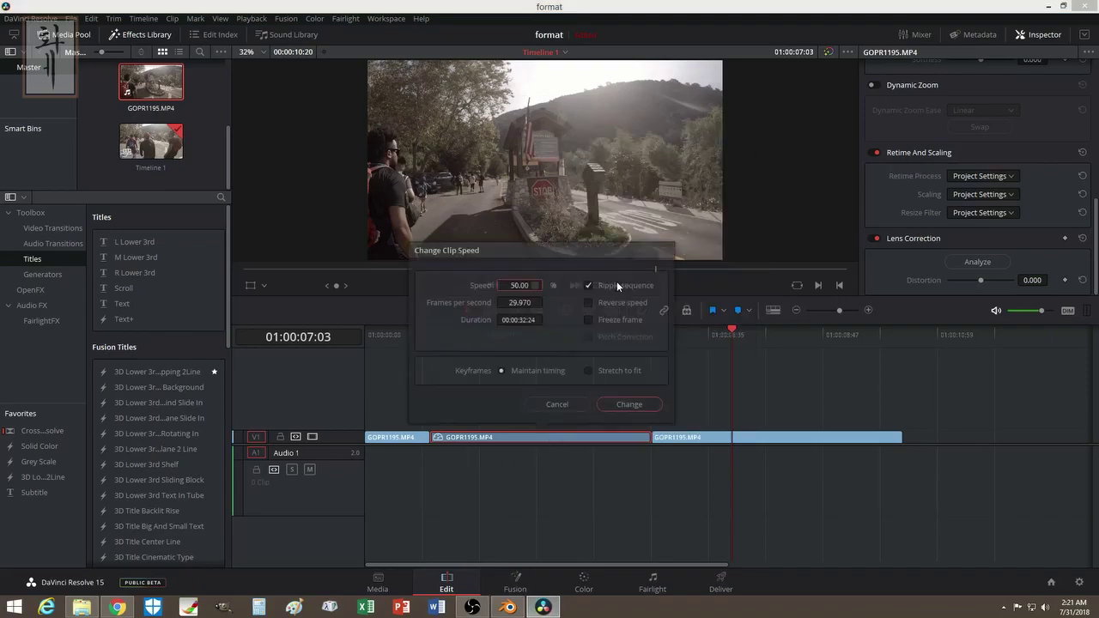
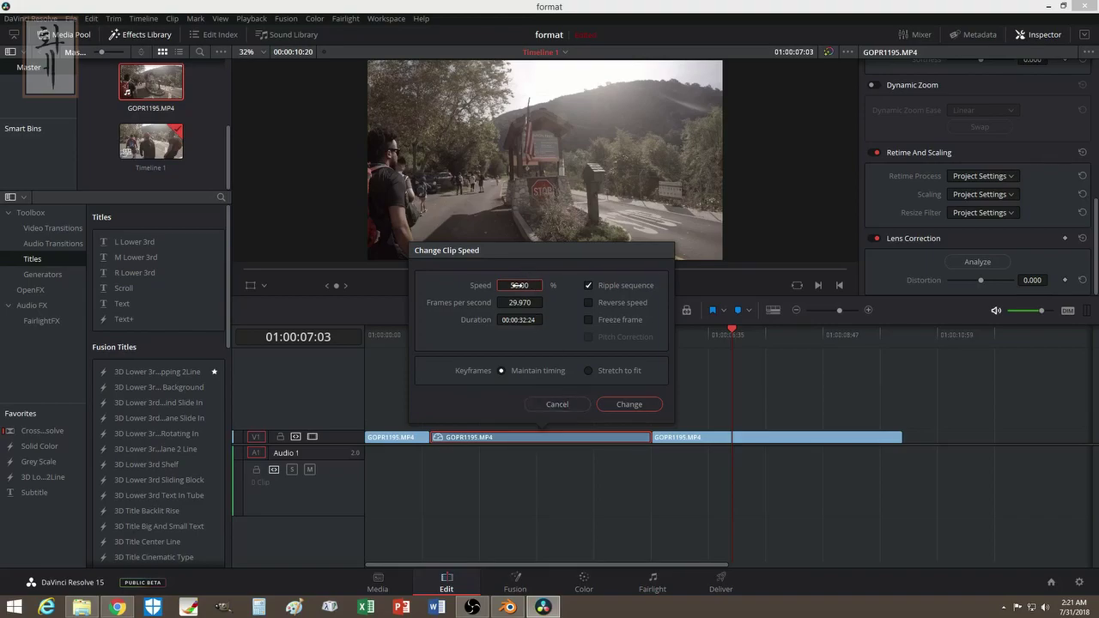
type("25")
left_click(613, 403)
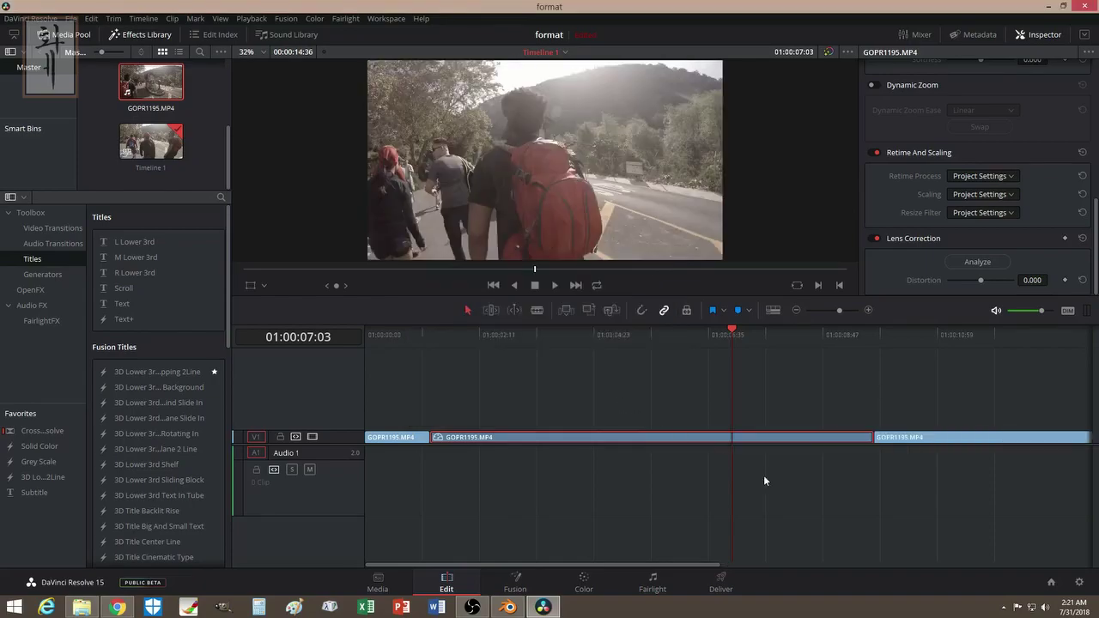
left_click_drag(731, 328, 634, 356)
- Speed up the middle GOPR1195.MP4 clip with a rippled clip speed change, and play and scrub through the timeline
right_click(608, 433)
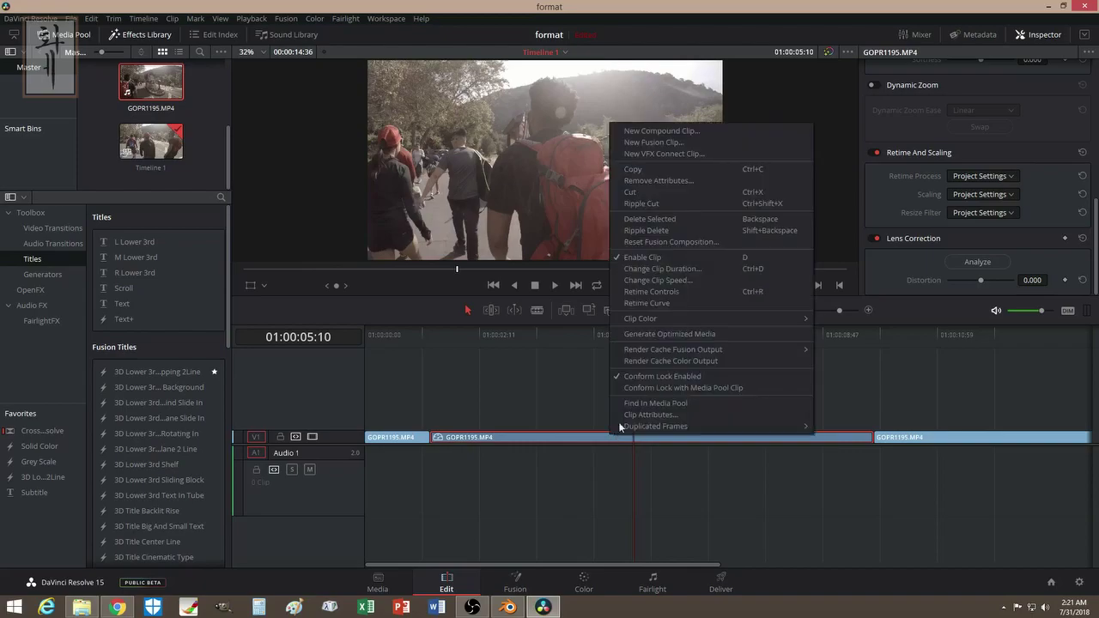
left_click(656, 281)
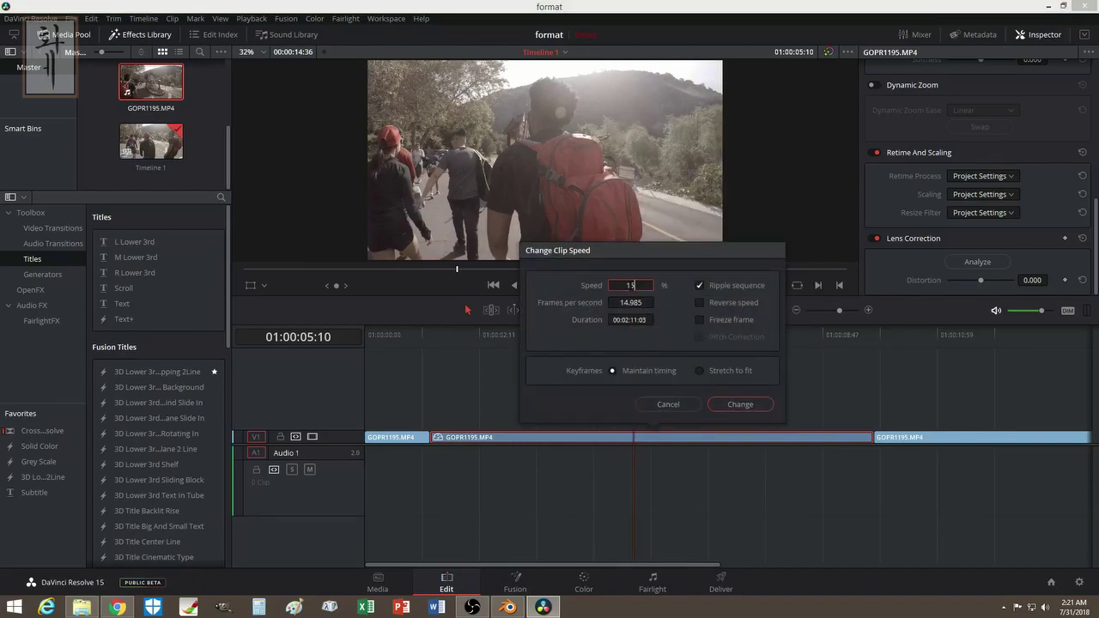
key("Return")
left_click_drag(631, 331, 437, 351)
left_click(551, 285)
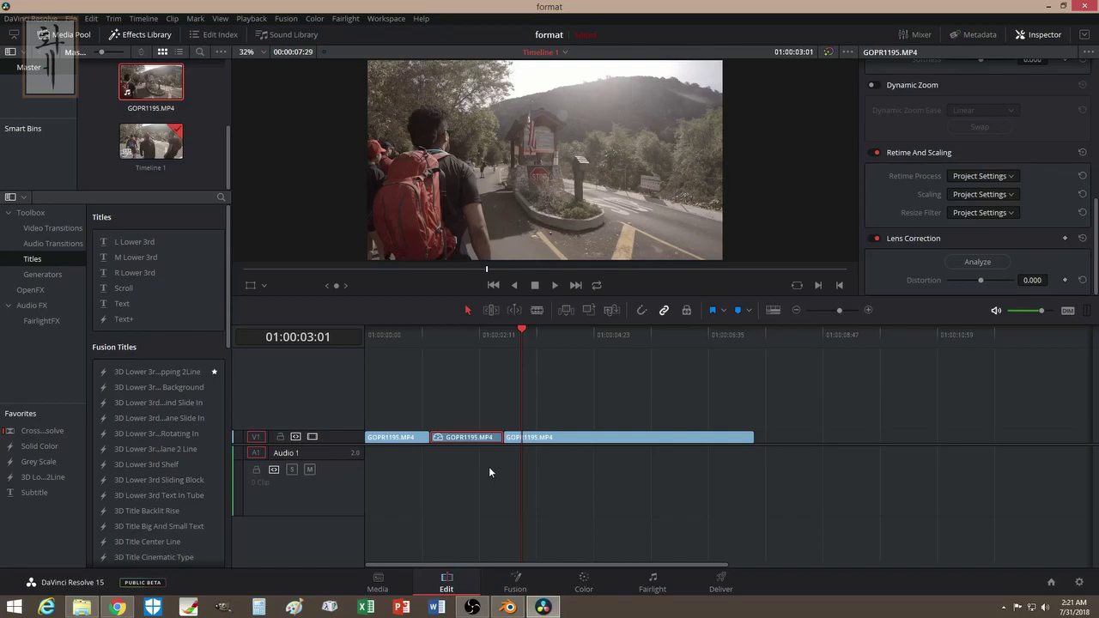
left_click_drag(522, 334, 483, 347)
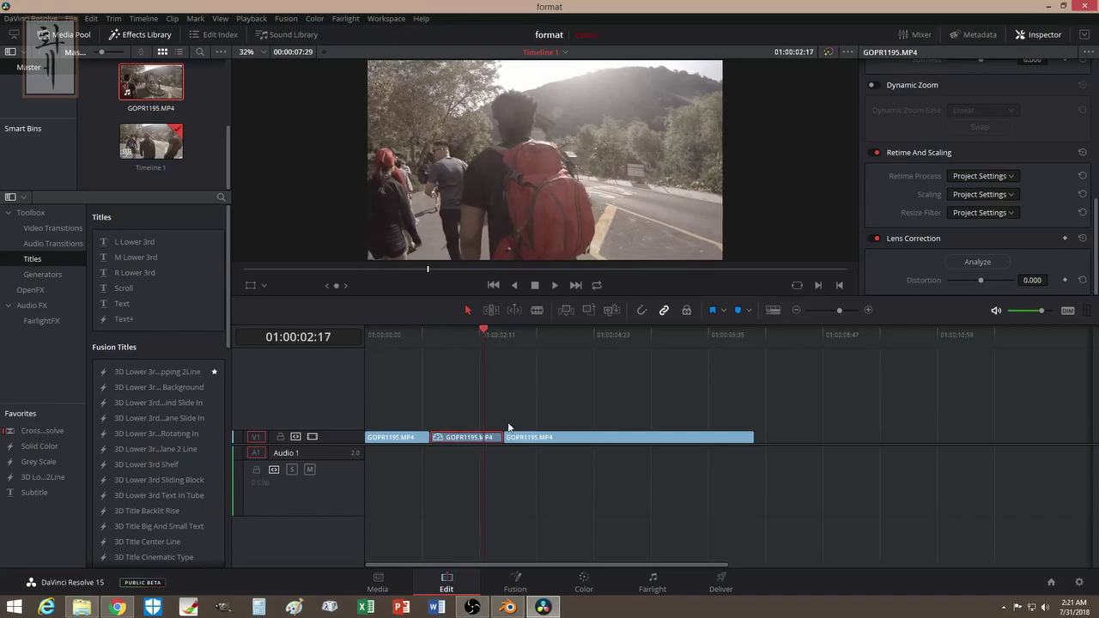
- Undo the speed changes and cuts on the timeline until GOPR1195.MP4 is a single uncut clip
key("ctrl+z")
key("ctrl+z")
key("ctrl+z")
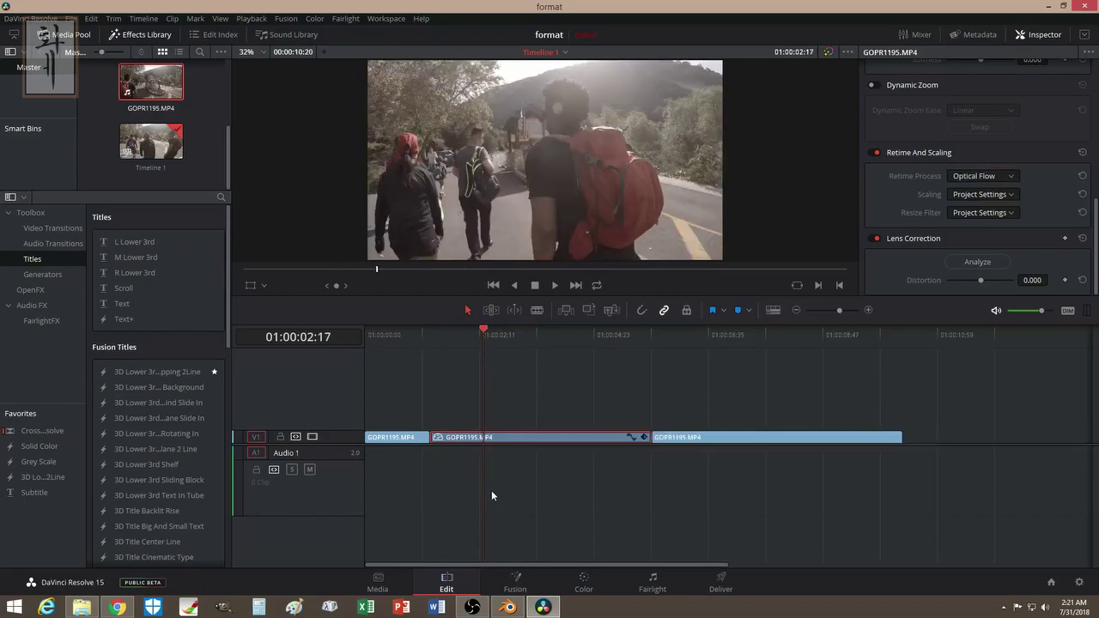
key("ctrl+z")
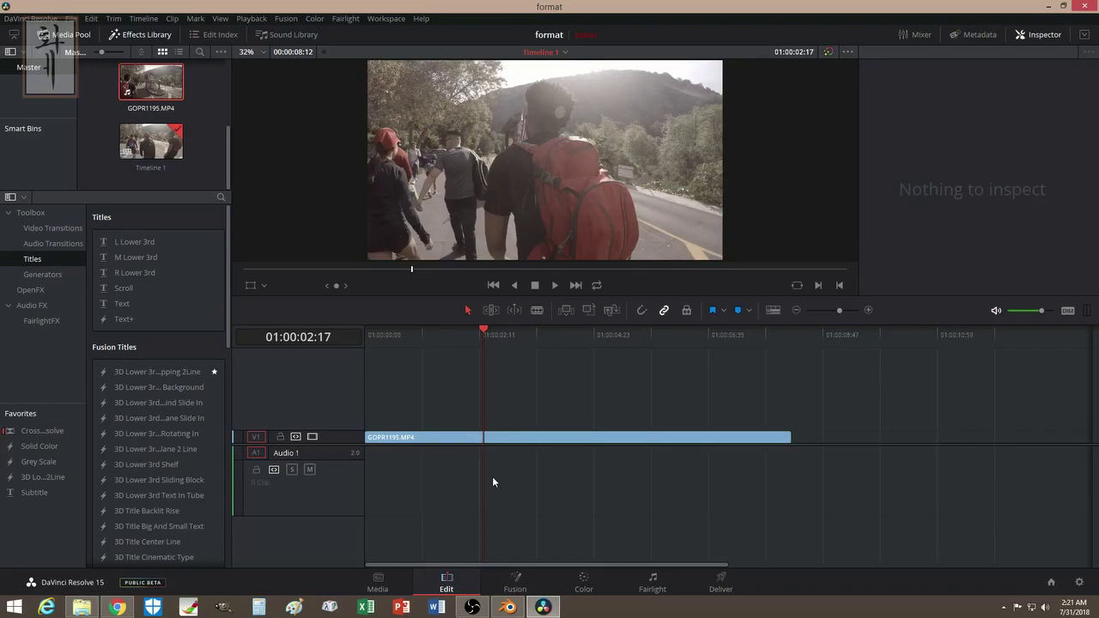
- Switch to Blender, place the playhead at 10+20, and select the end handle of the last GOPR1195 segment
left_click(508, 606)
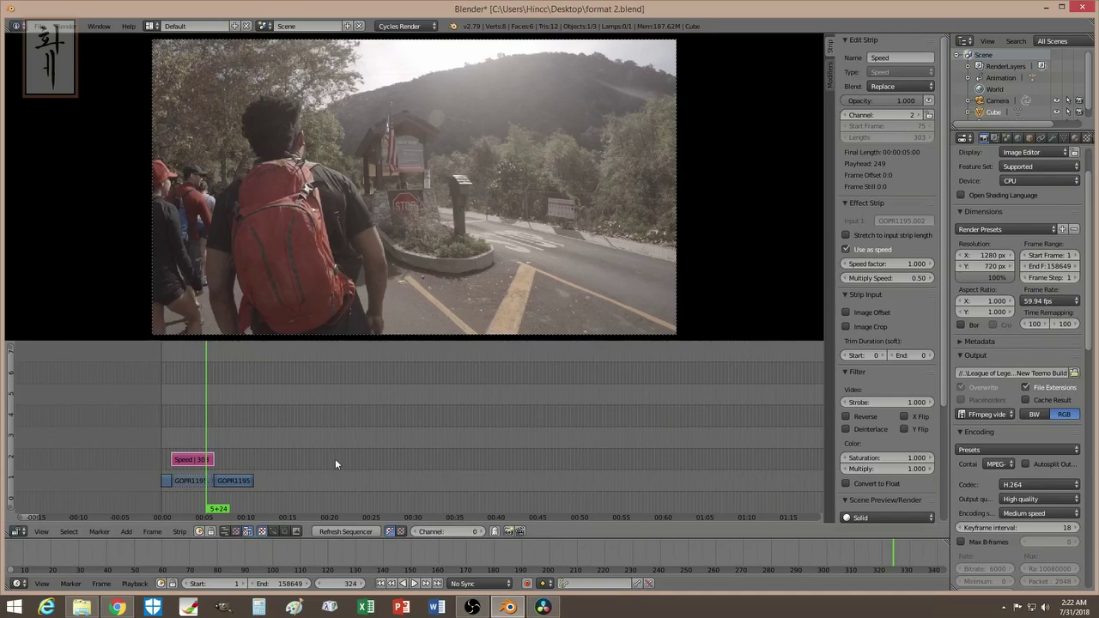
left_click(235, 446)
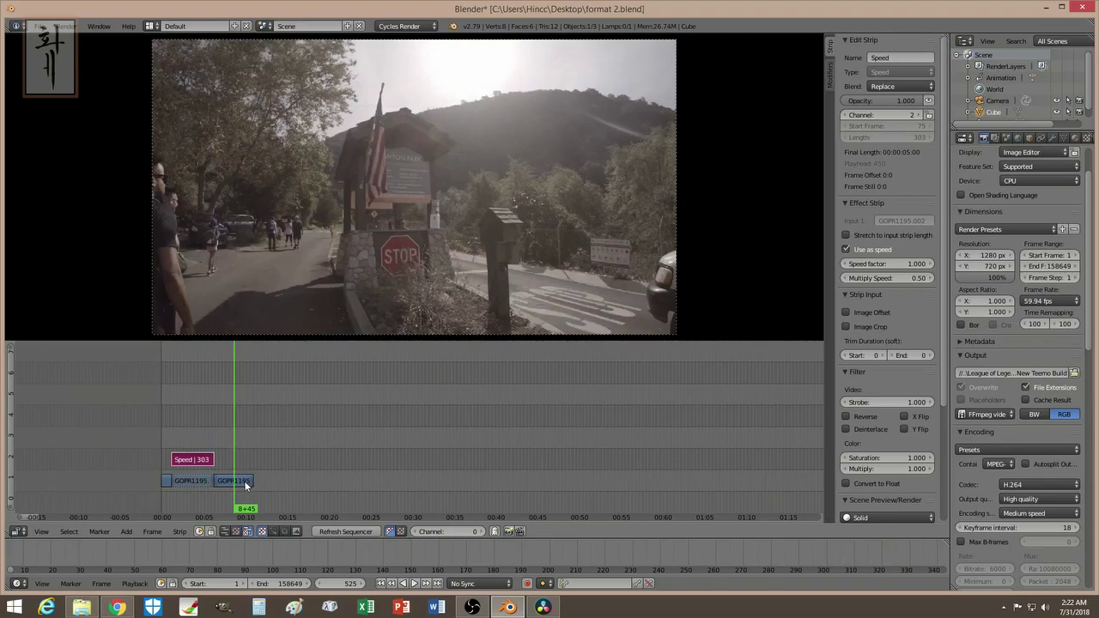
left_click(245, 480)
right_click(243, 480)
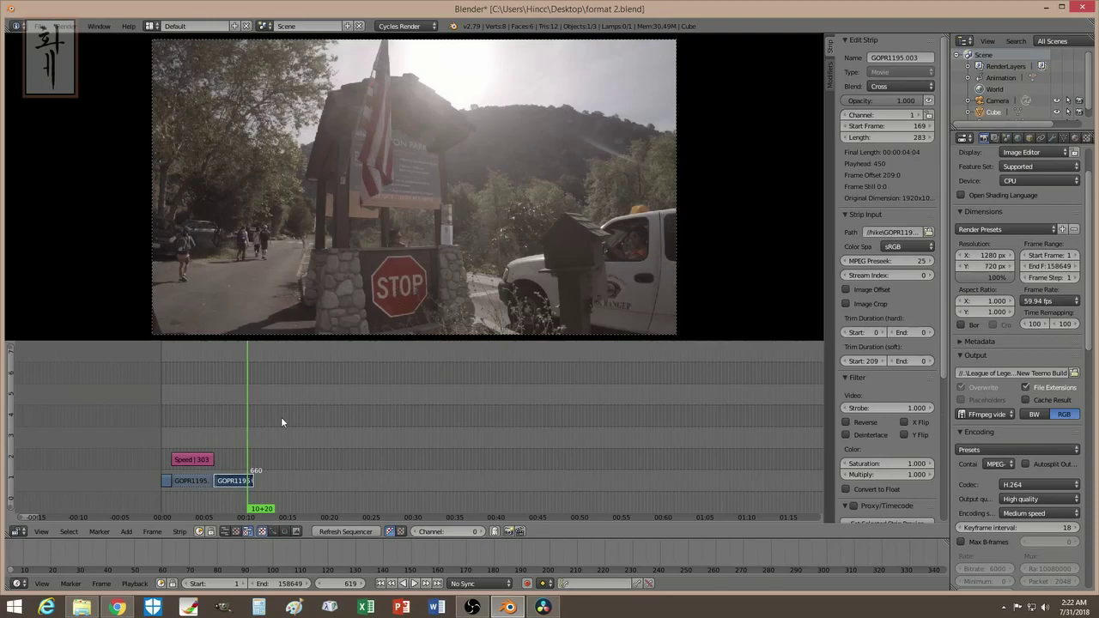
- Advance playback to 10+35 and cut the last GOPR1195 strip there
left_click(415, 584)
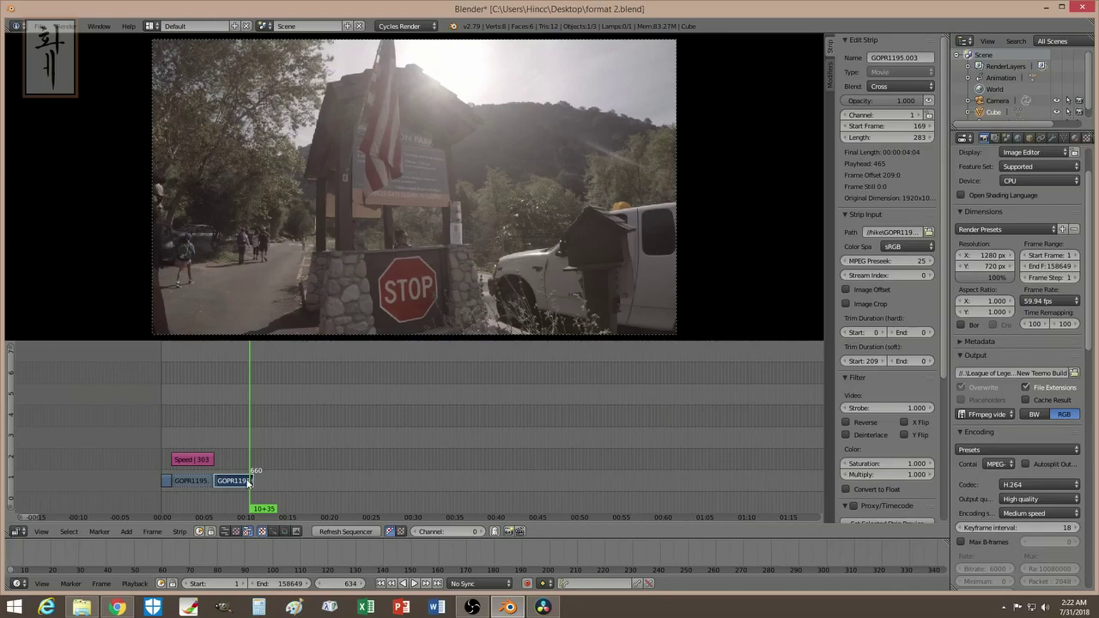
key("shift+k")
- Try erasing the short end piece behind the cut, and undo the erasure
key("x")
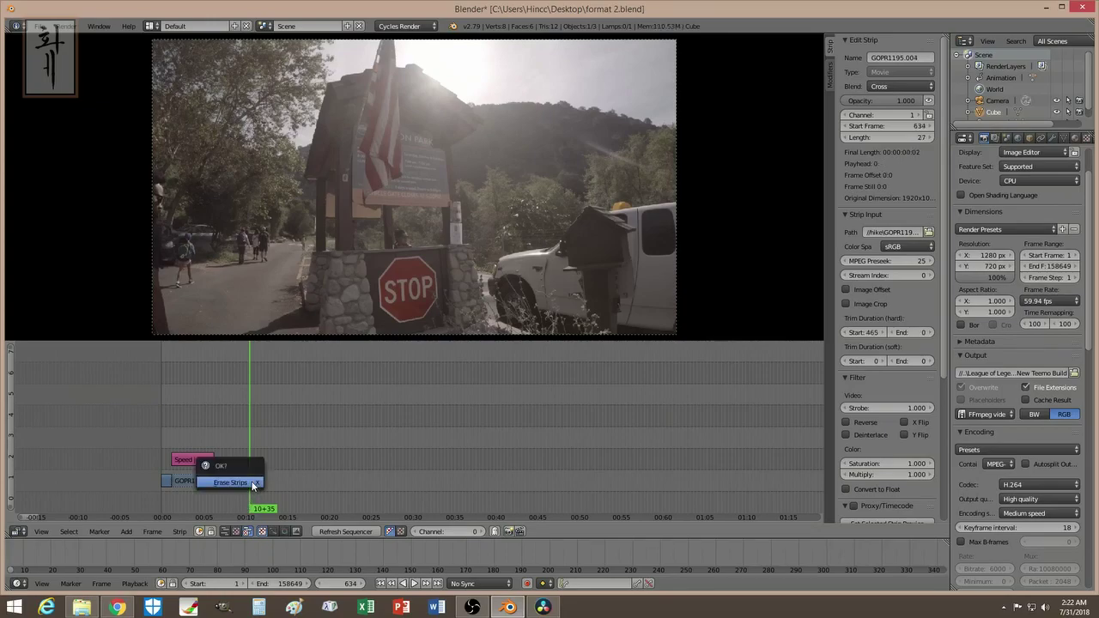
left_click(252, 481)
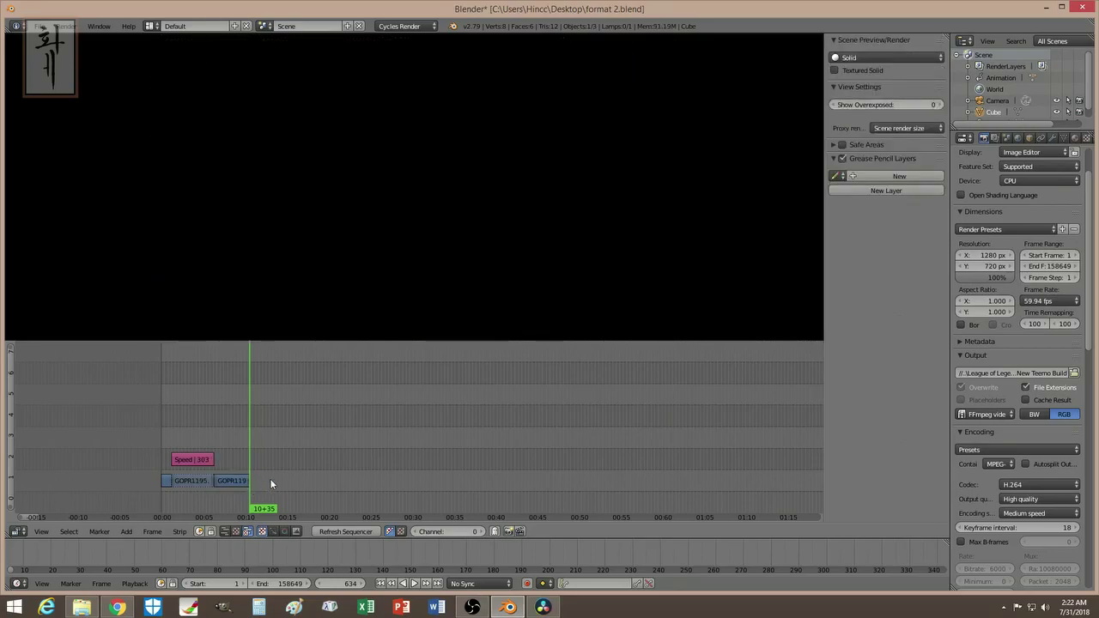
key("ctrl+z")
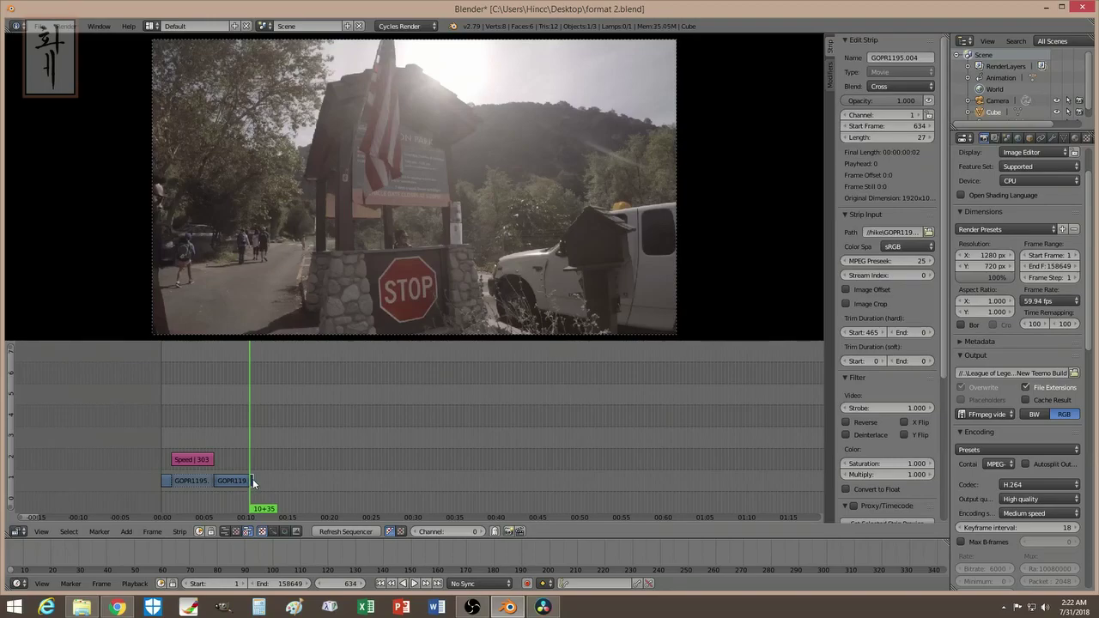
- Slide the short end piece along channel 1 to start at frame 798, opening a gap after the cut
key("g")
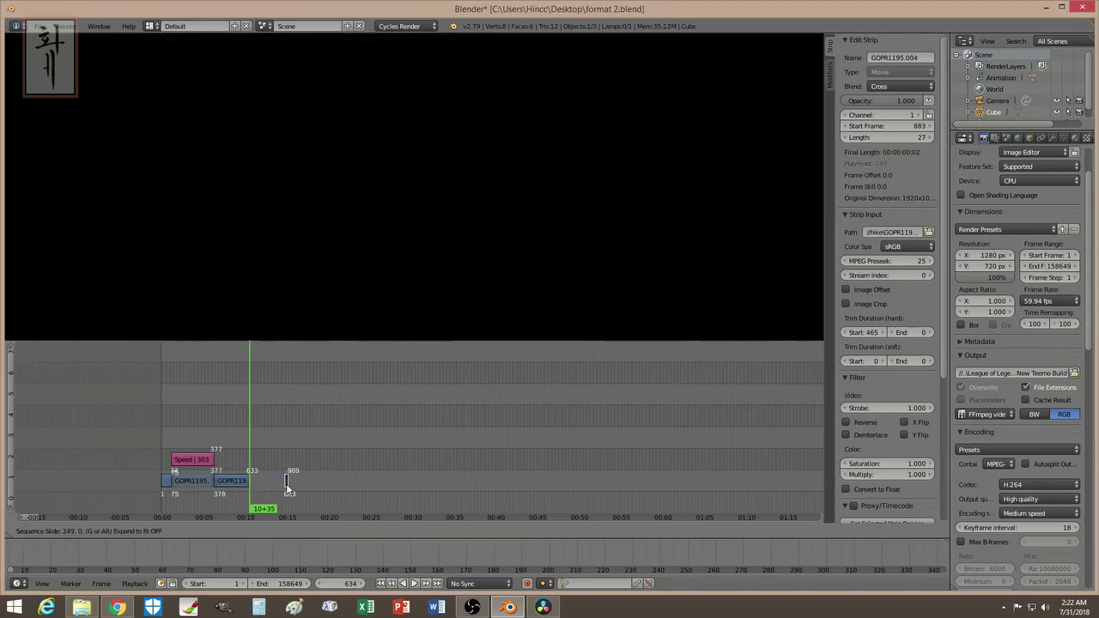
left_click(274, 484)
- Select the GOPR1195.003 strip and extend its length to 410 frames so its last frame holds across the gap
right_click(239, 484)
left_click(854, 137)
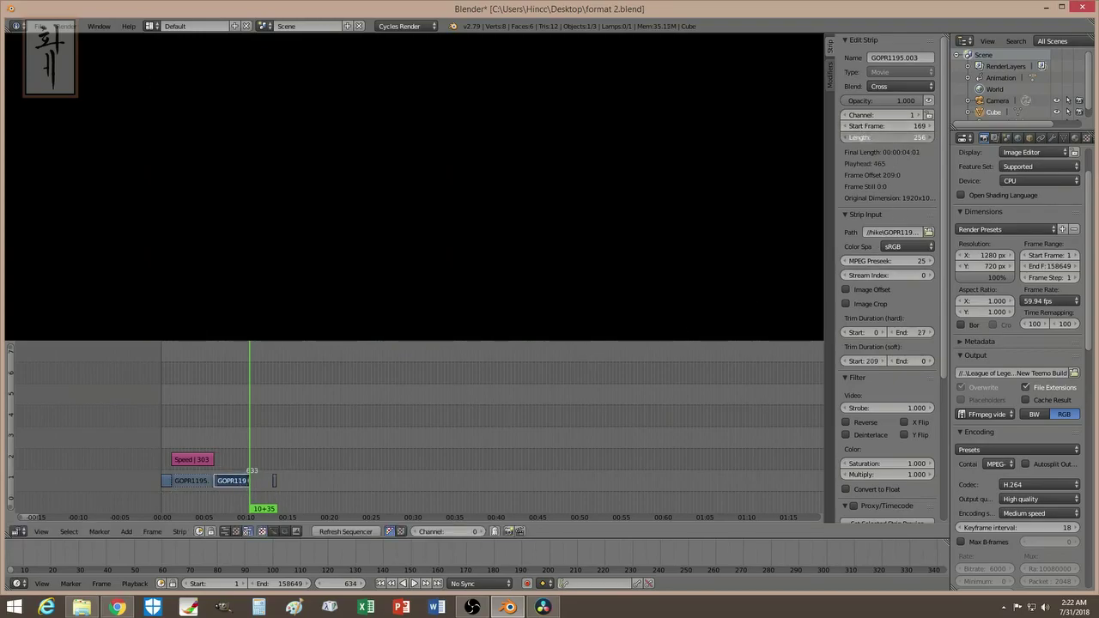
left_click(855, 137)
left_click_drag(854, 137, 751, 152)
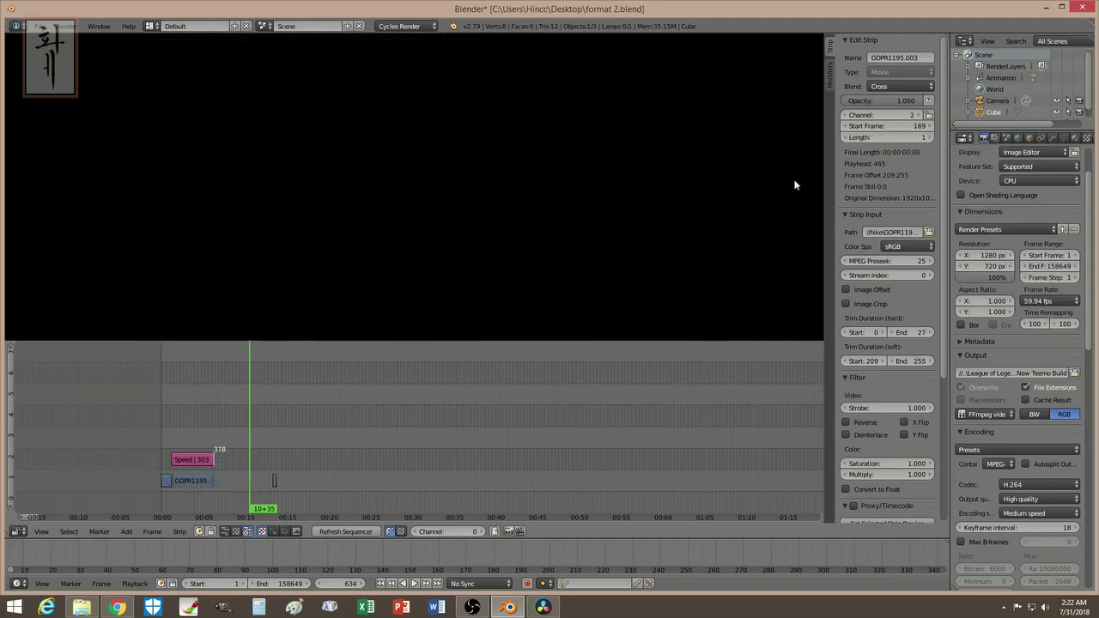
left_click_drag(880, 137, 1024, 138)
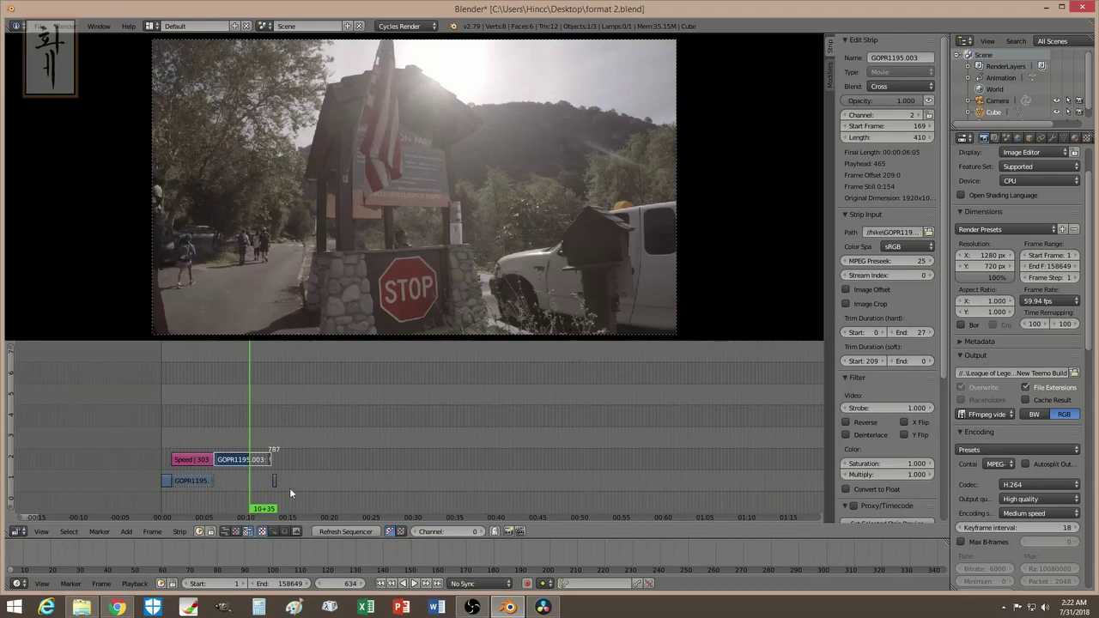
- Move the short end piece to channel 2, starting at frame 788 directly behind the extended strip
right_click(274, 485)
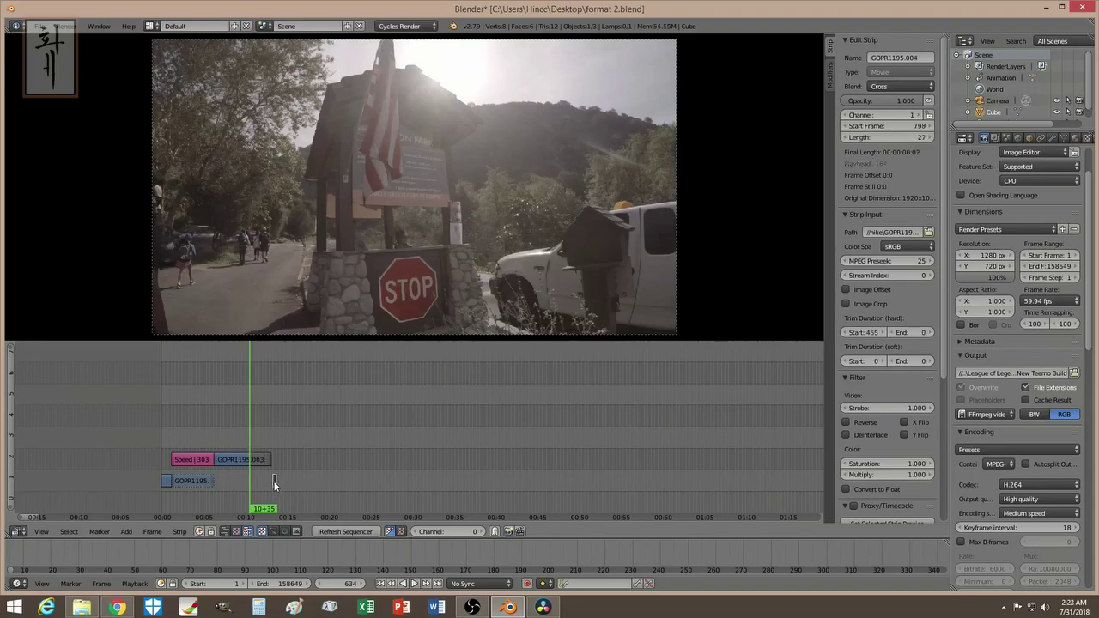
left_click(273, 481)
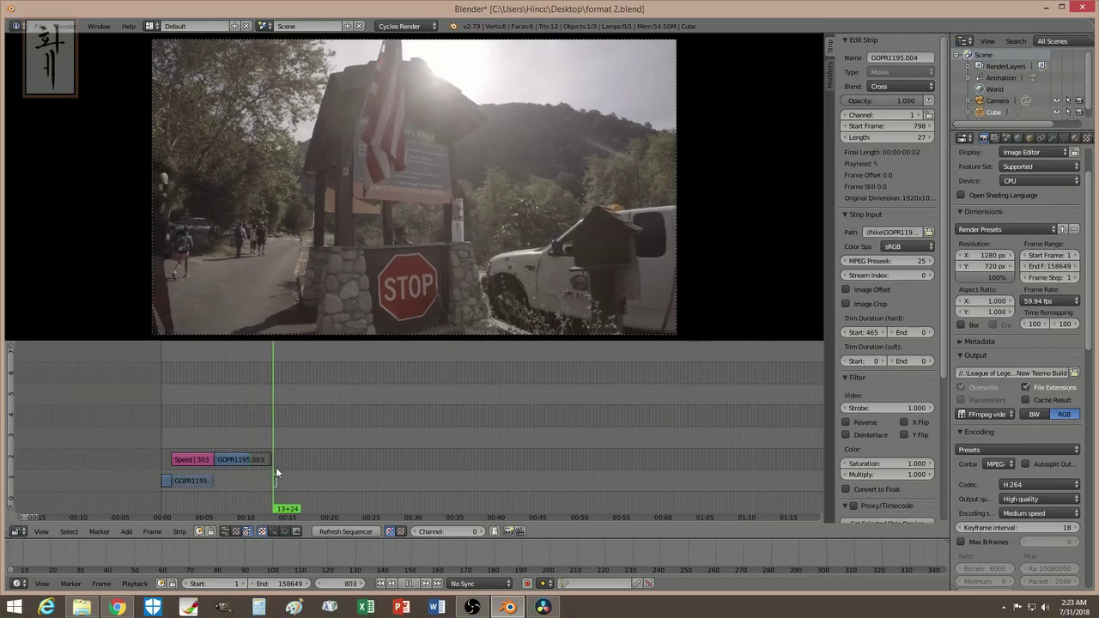
key("g")
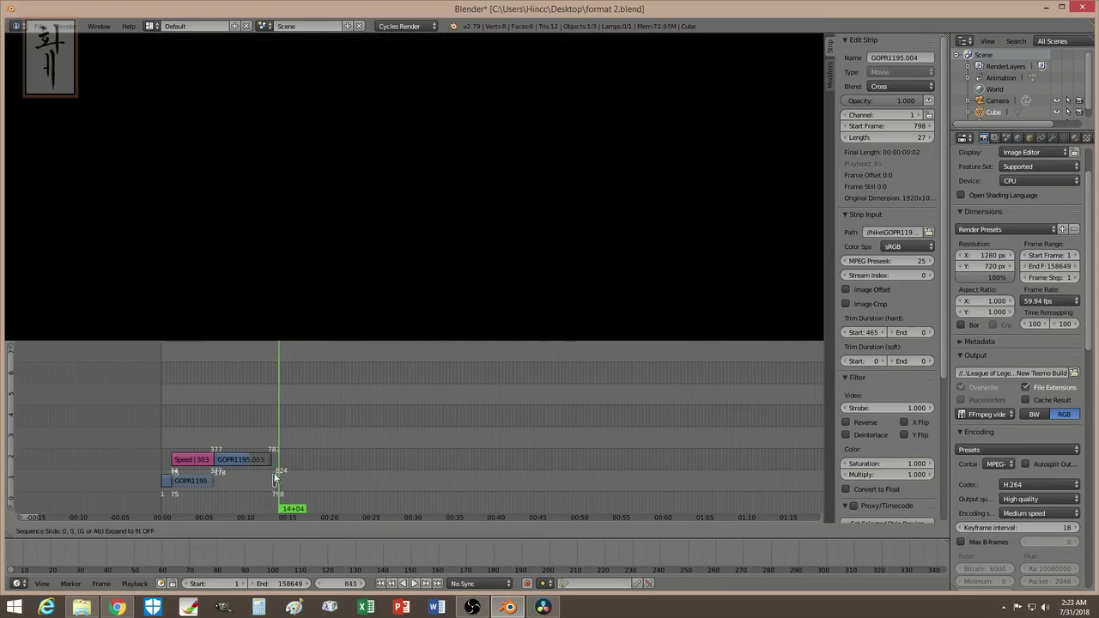
left_click(269, 461)
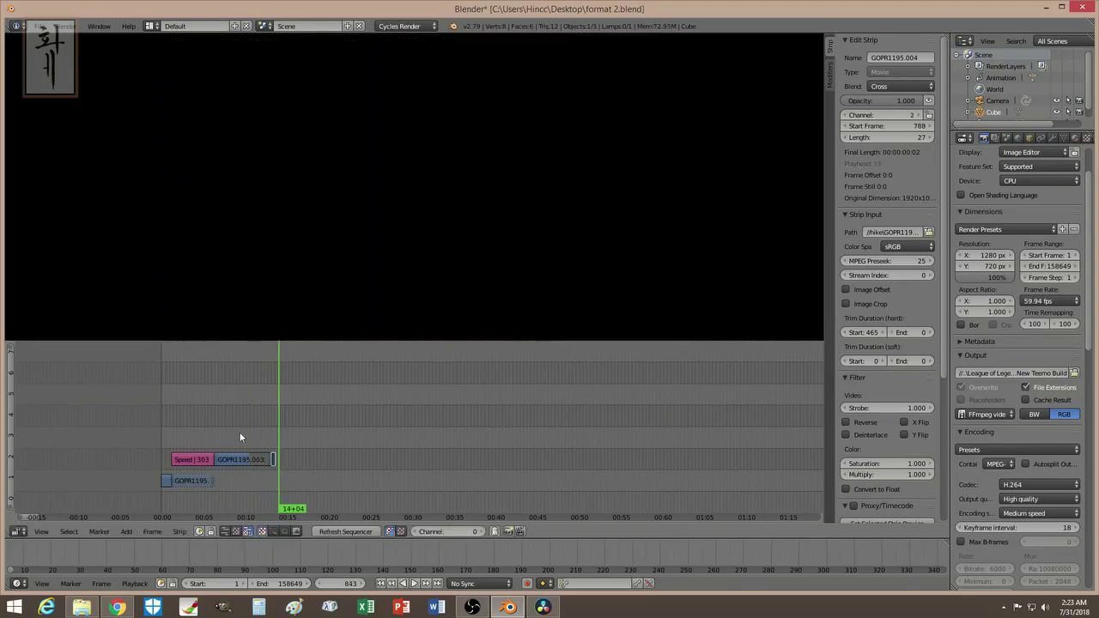
- Play, scrub and step through the held frame and its transition into the end piece
left_click(249, 431)
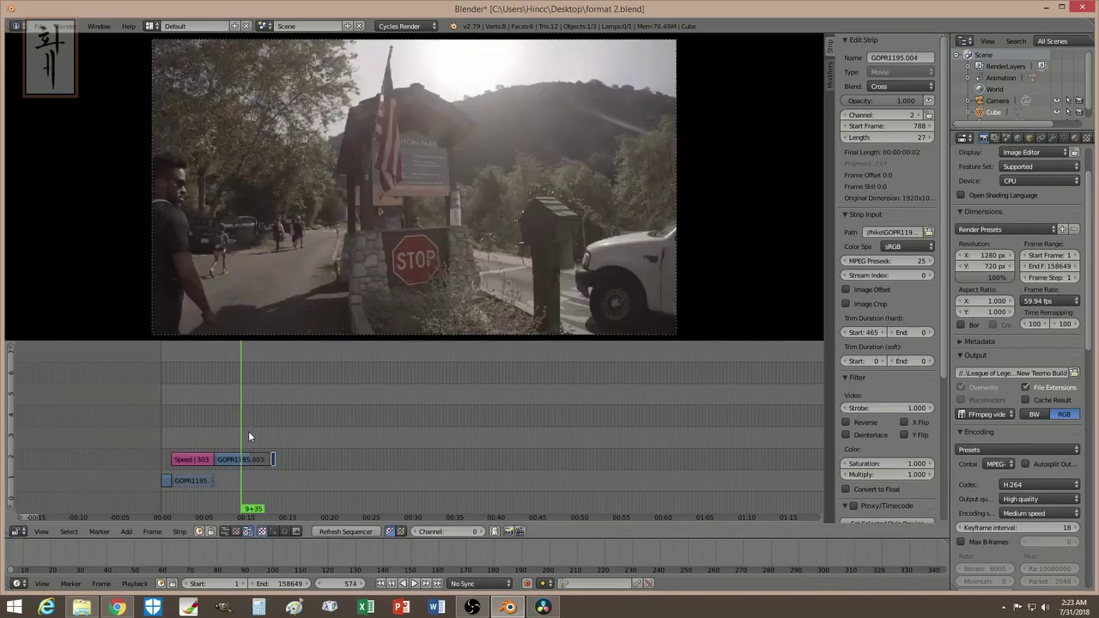
key("alt+a")
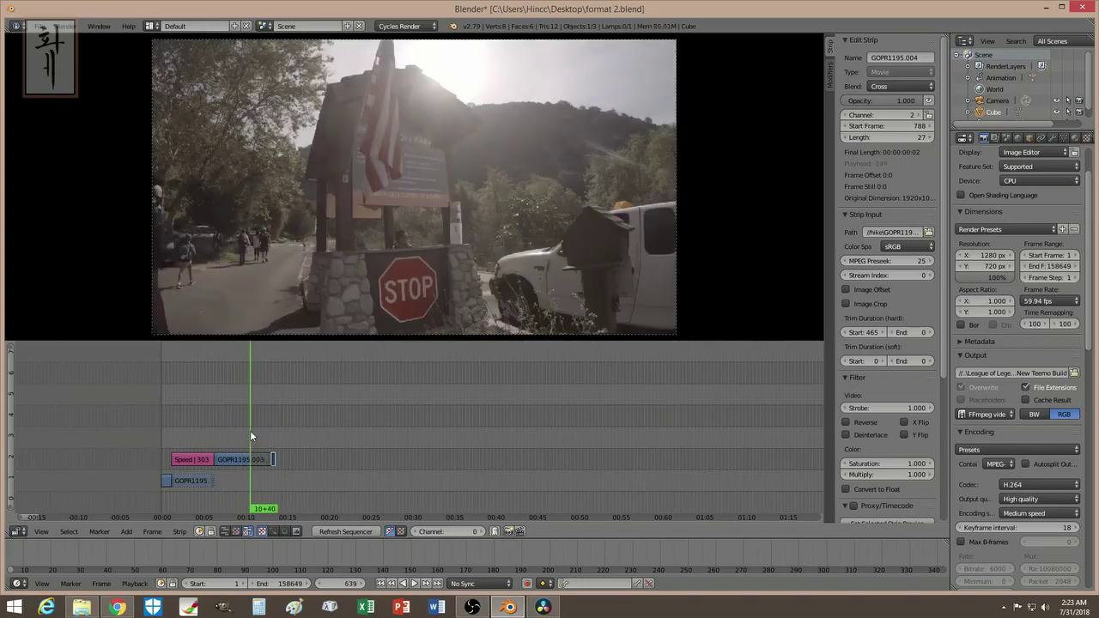
key("alt+a")
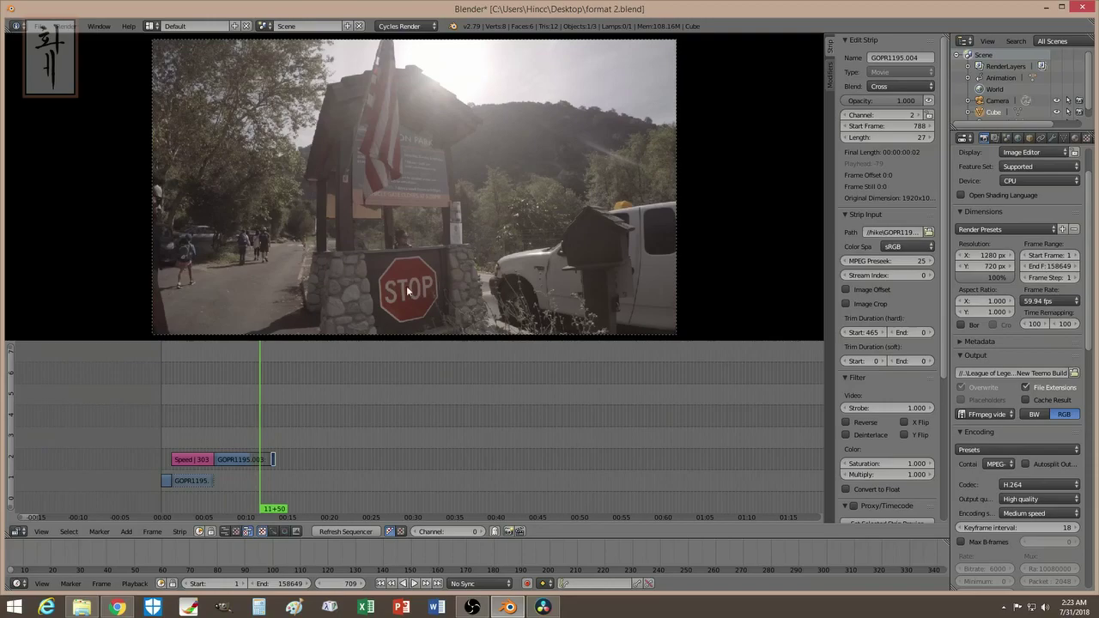
left_click_drag(268, 429, 274, 429)
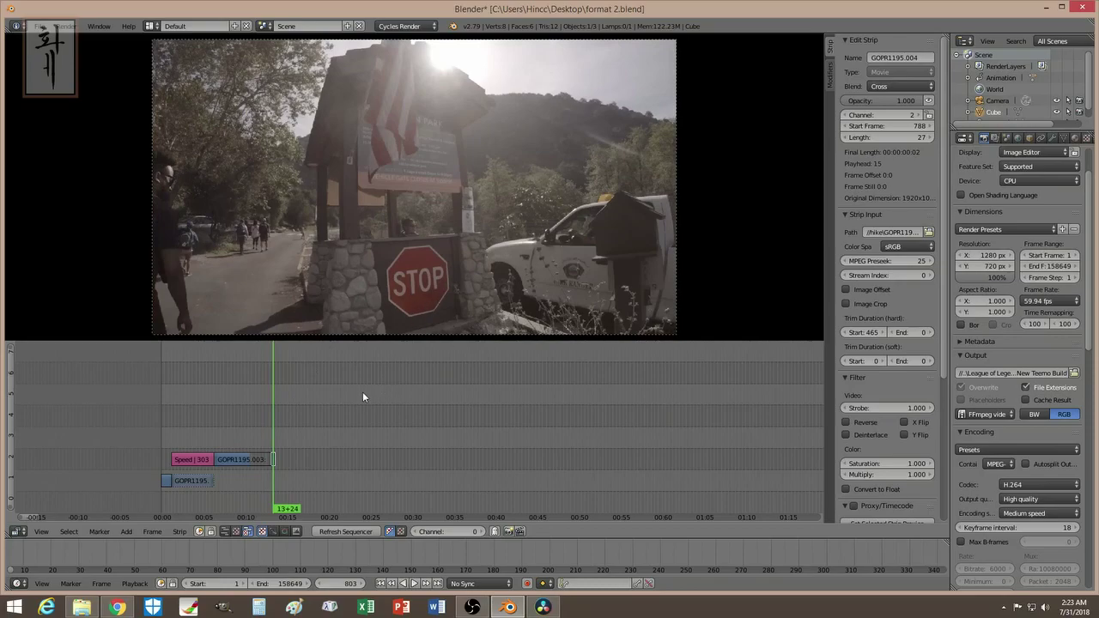
key("Left")
key("Left")
key("Left")
key("Left")
key("Left")
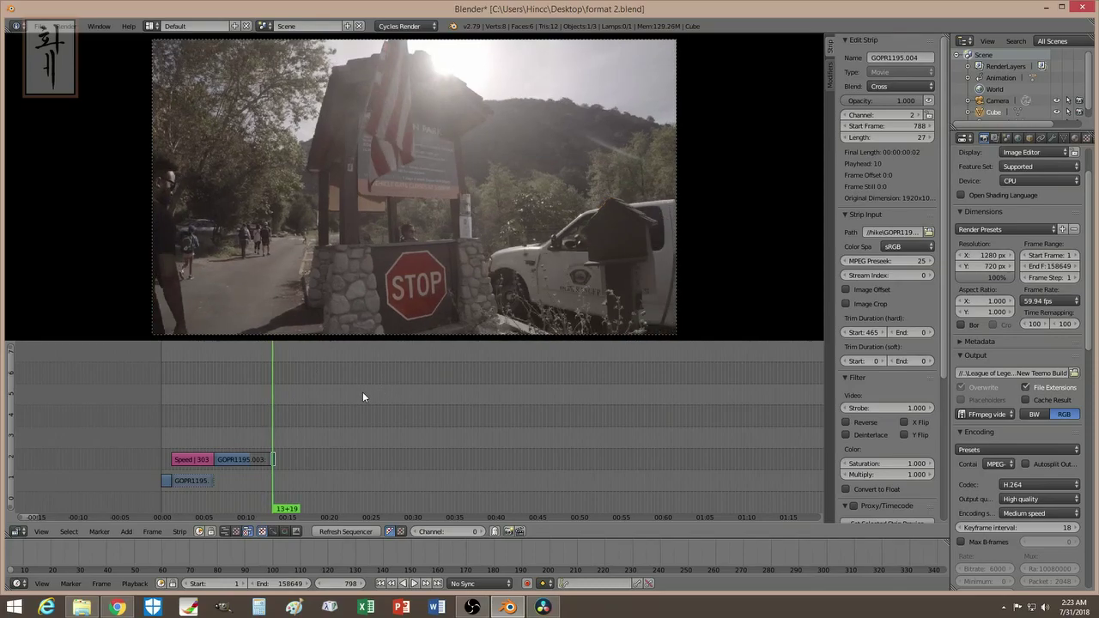
mouse_move(252, 424)
left_mouse_down()
mouse_move(267, 426)
mouse_move(252, 428)
left_mouse_up()
left_click(268, 424)
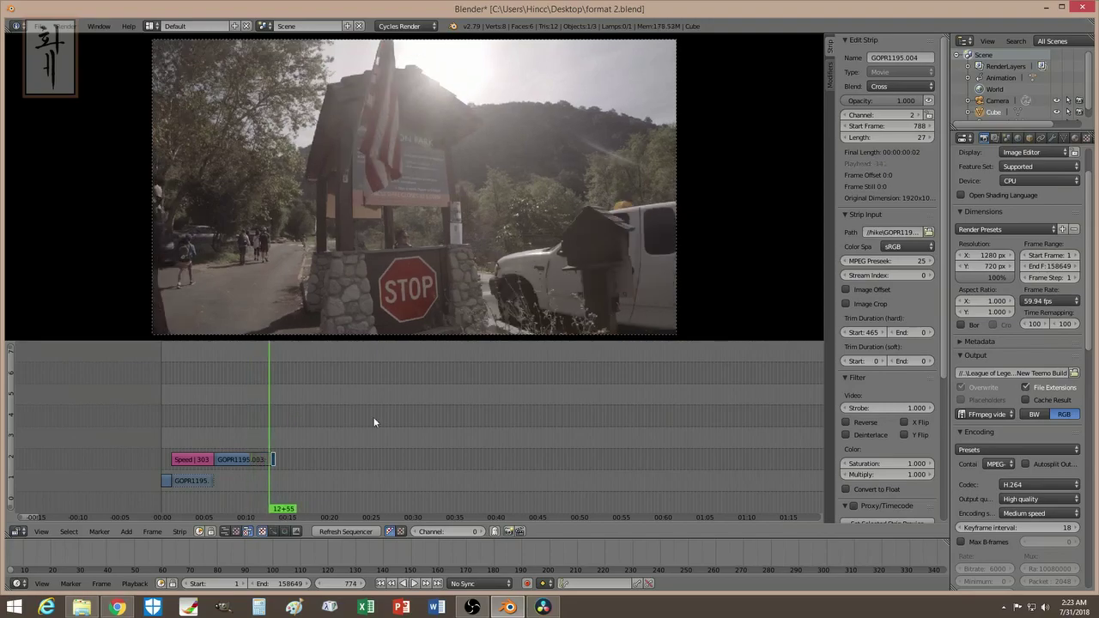
- Switch to DaVinci Resolve and cut the GOPR1195.MP4 clip at 01:00:02:07
left_click(542, 607)
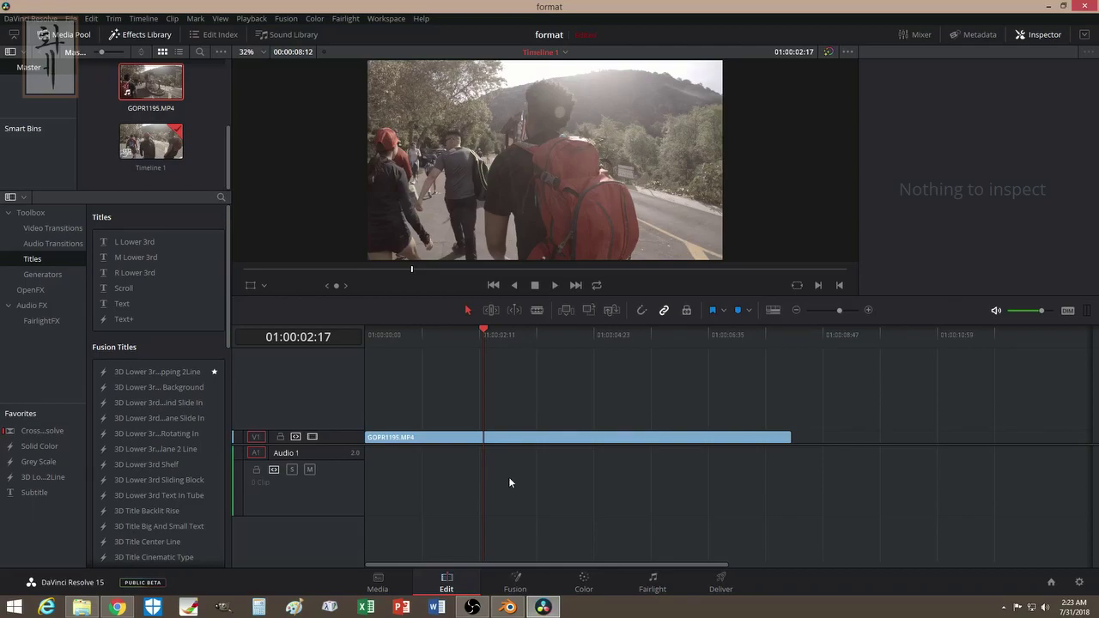
mouse_move(485, 333)
left_mouse_down()
mouse_move(443, 331)
mouse_move(476, 334)
left_mouse_up()
key("ctrl+b")
left_click(537, 310)
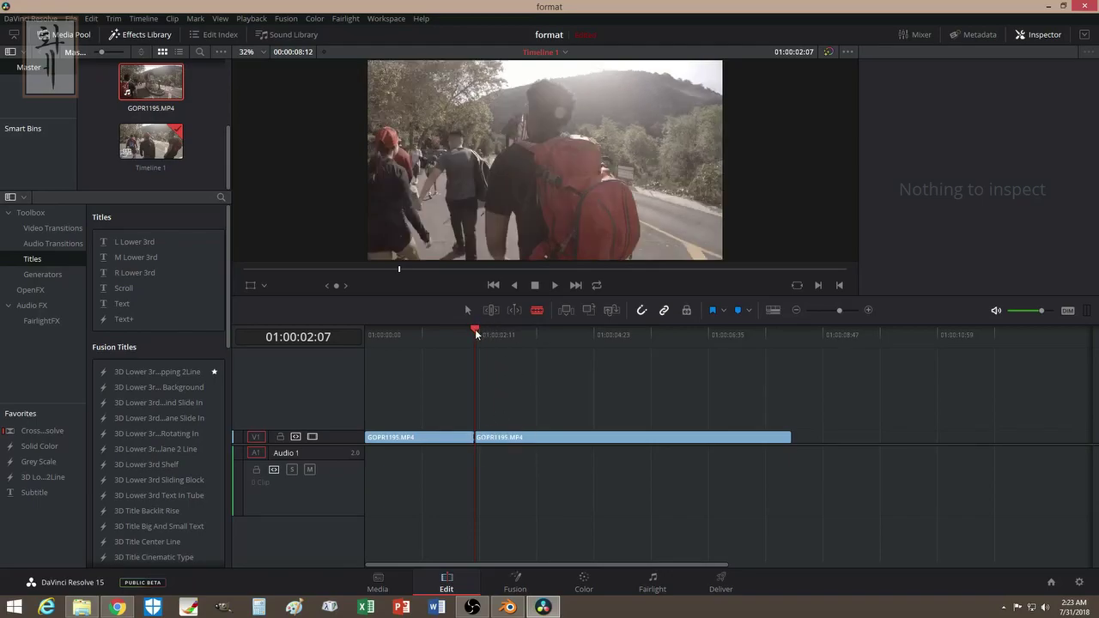
mouse_move(476, 333)
left_mouse_down()
mouse_move(544, 337)
mouse_move(479, 339)
left_mouse_up()
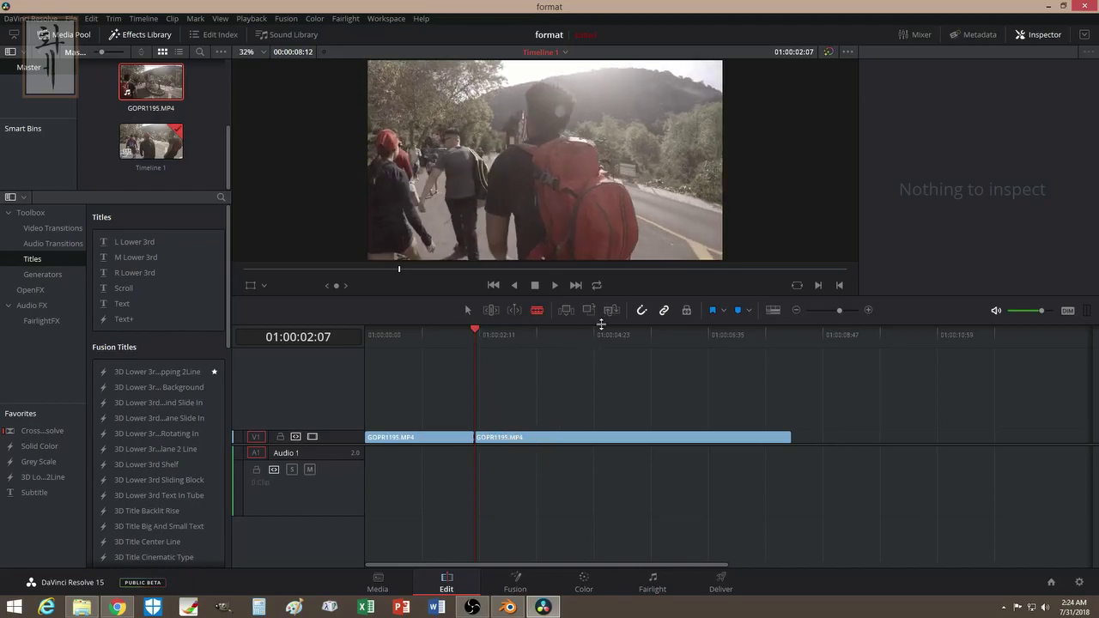
- Shift the second GOPR1195.MP4 clip later to open a gap, and extend the first clip's end into it
left_click(468, 310)
left_click_drag(545, 440, 608, 440)
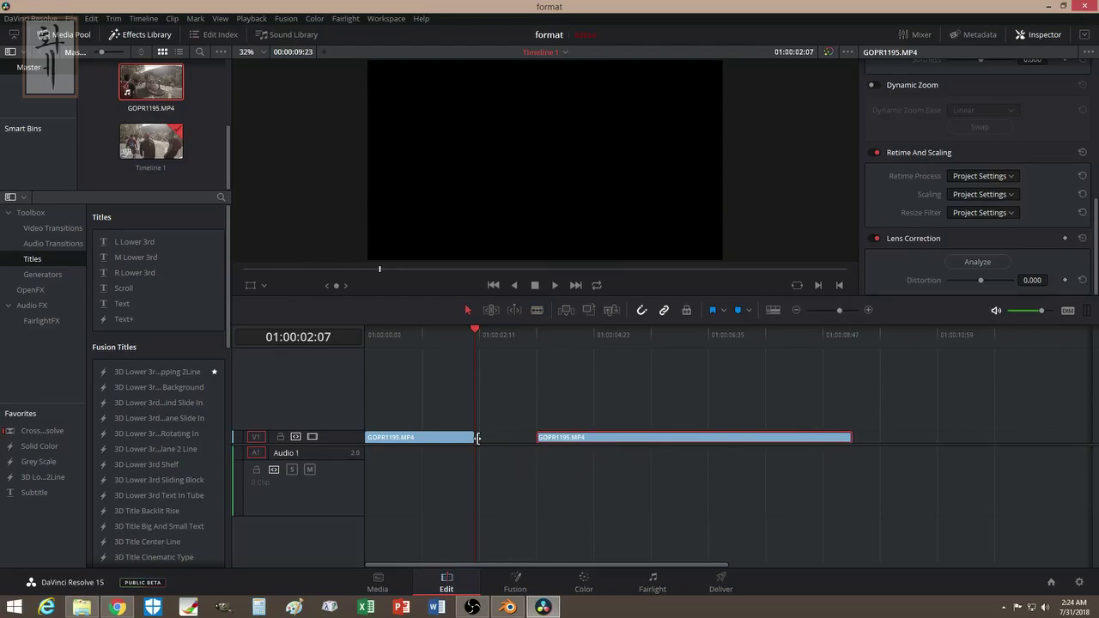
left_click_drag(474, 437, 513, 440)
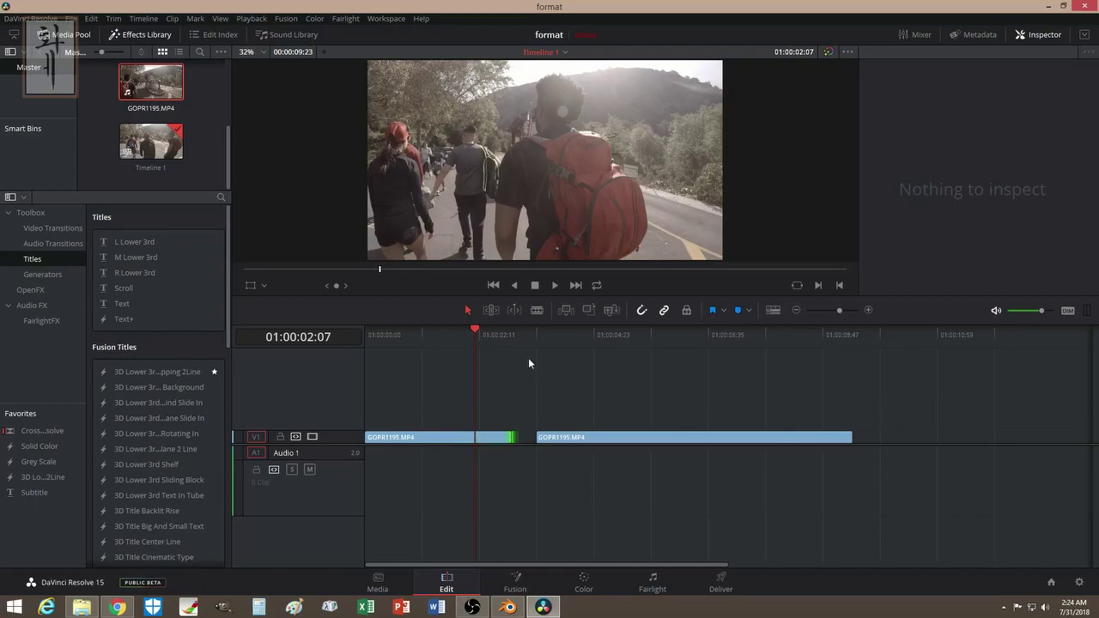
- Split the extended first clip at 01:00:02:07 to separate the extension as its own middle clip
left_click(537, 310)
left_click(477, 438)
left_click(468, 310)
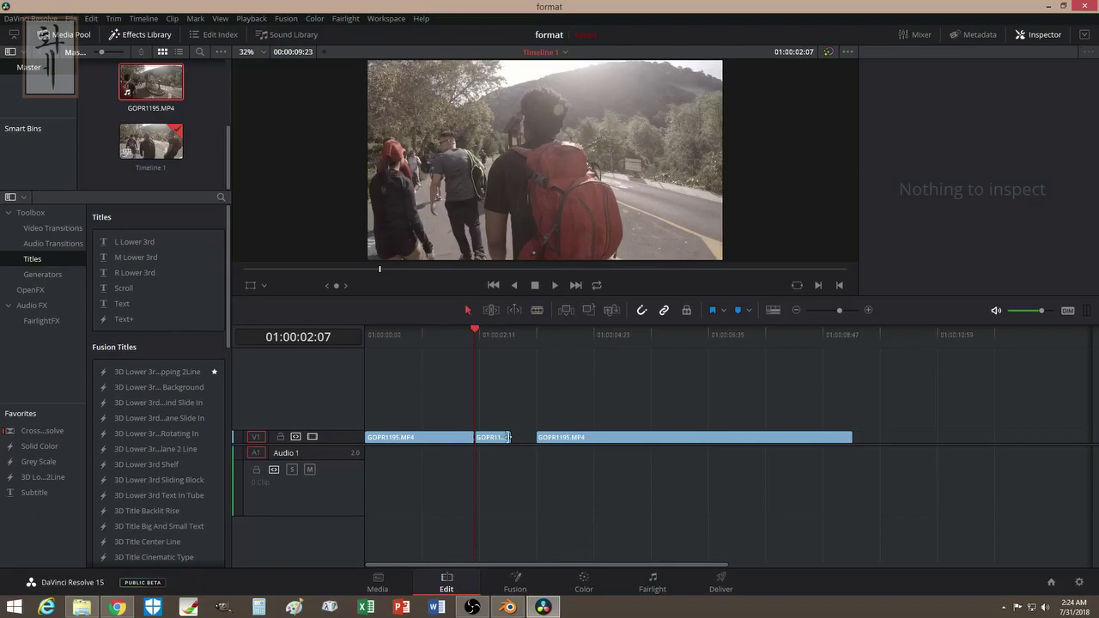
- Lengthen the middle clip slightly and move the last clip up against its end to close the gap
left_click_drag(512, 438, 521, 440)
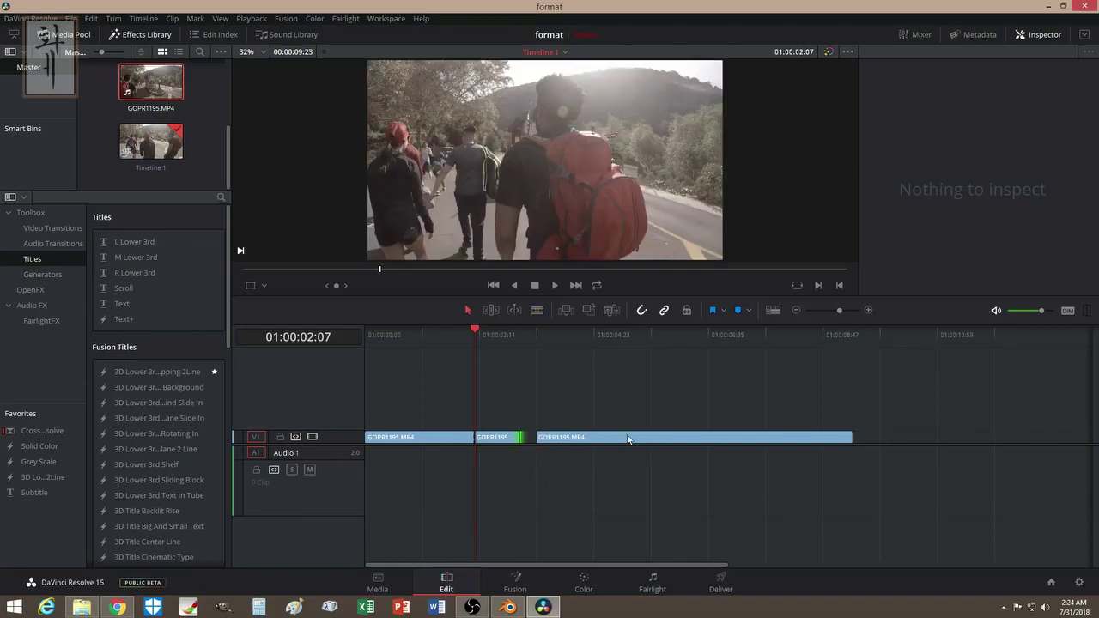
left_click_drag(628, 441, 612, 441)
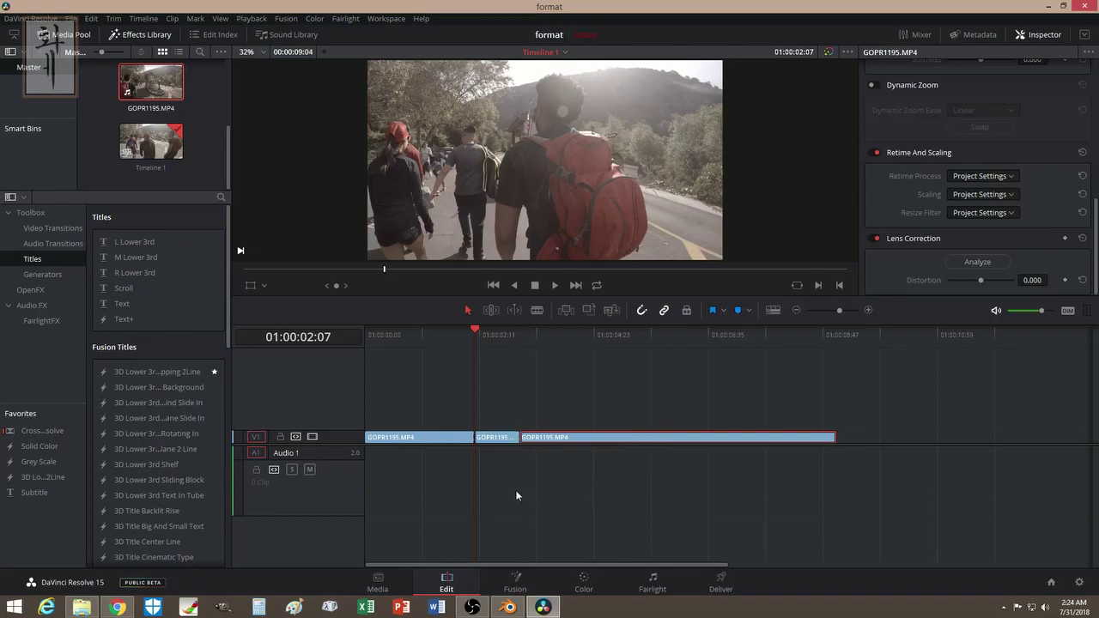
- Change the middle clip's speed settings to Freeze frame with Ripple sequence turned off
right_click(496, 439)
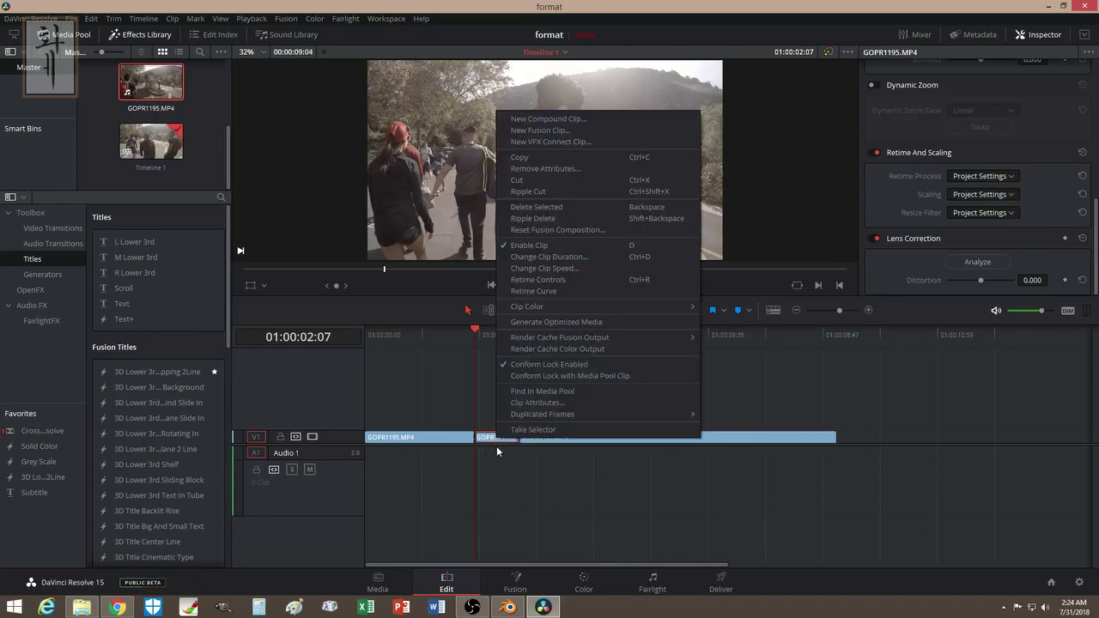
left_click(567, 268)
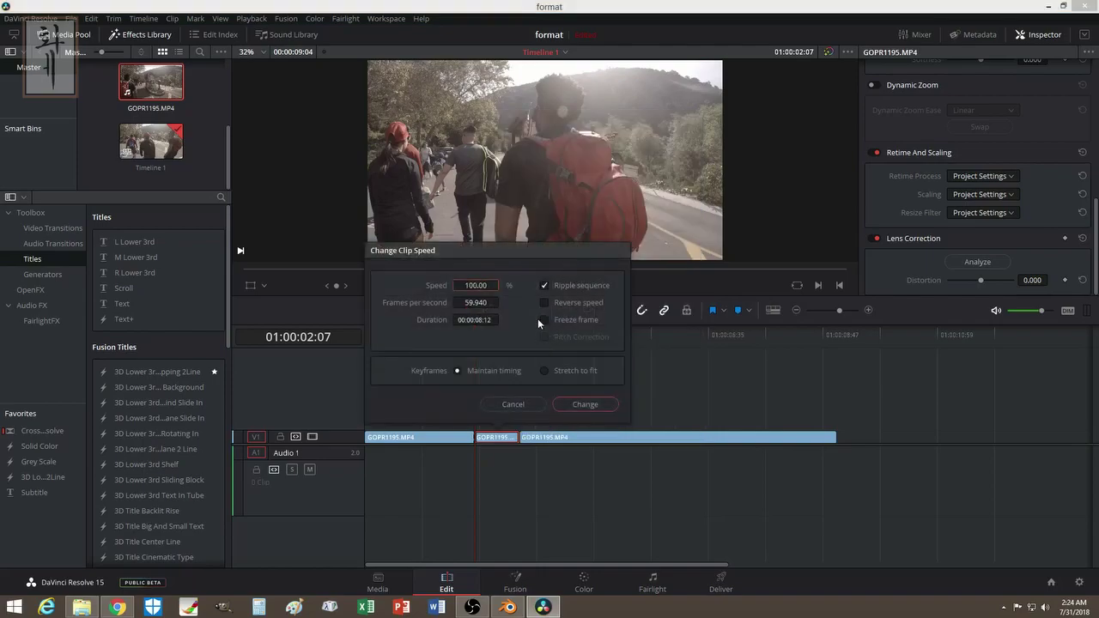
left_click(542, 317)
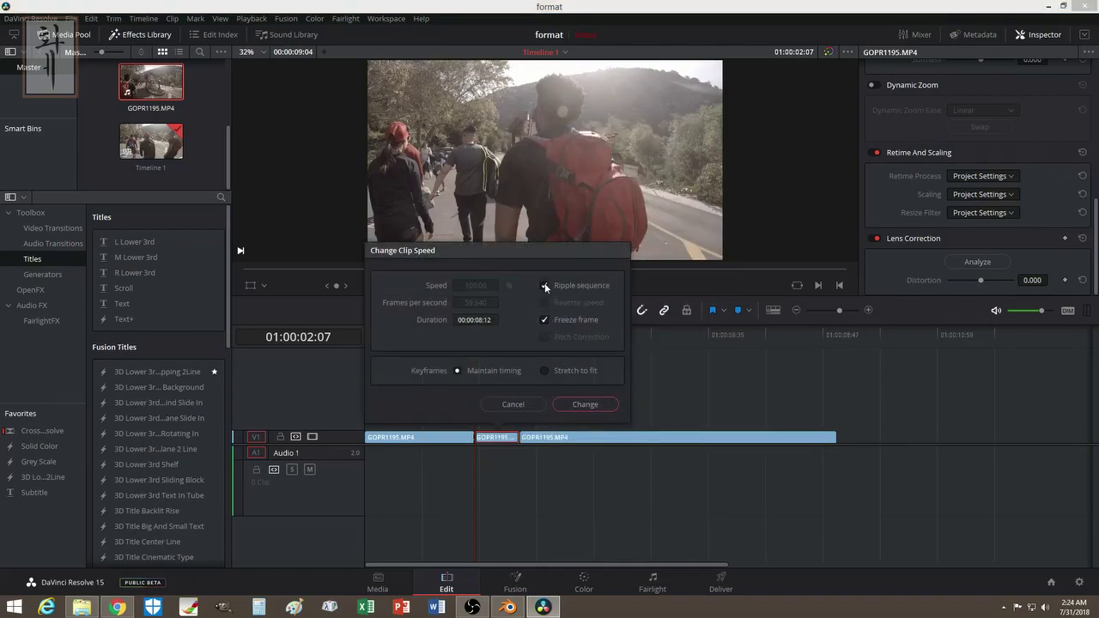
left_click(545, 285)
left_click(584, 404)
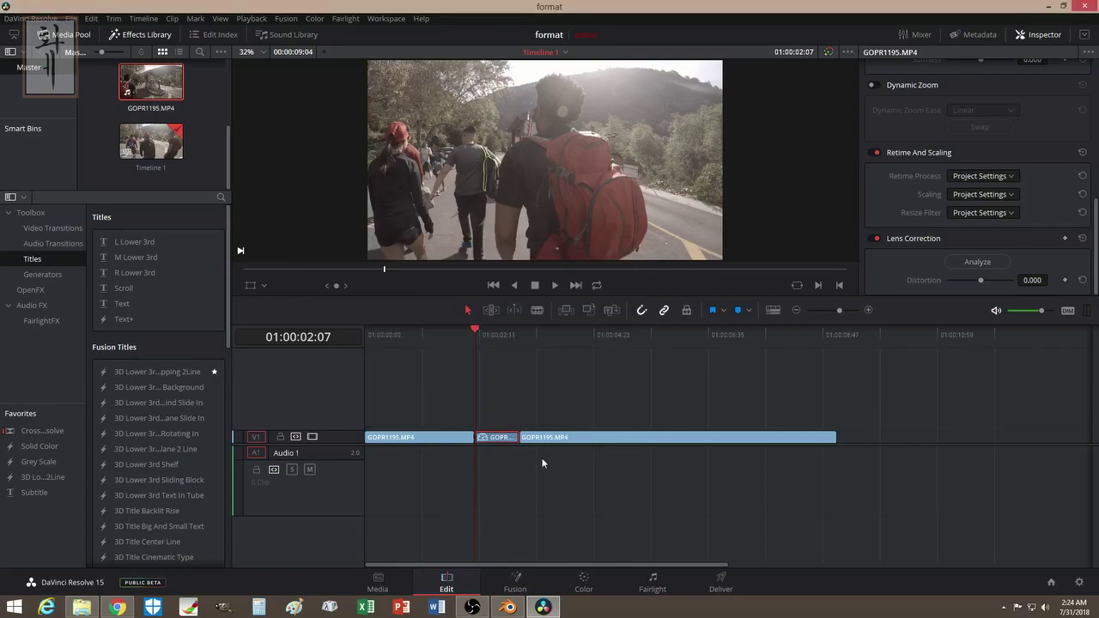
- Play the timeline from 01:00:01:54 through the freeze frame and into the last clip
left_click_drag(475, 330, 460, 333)
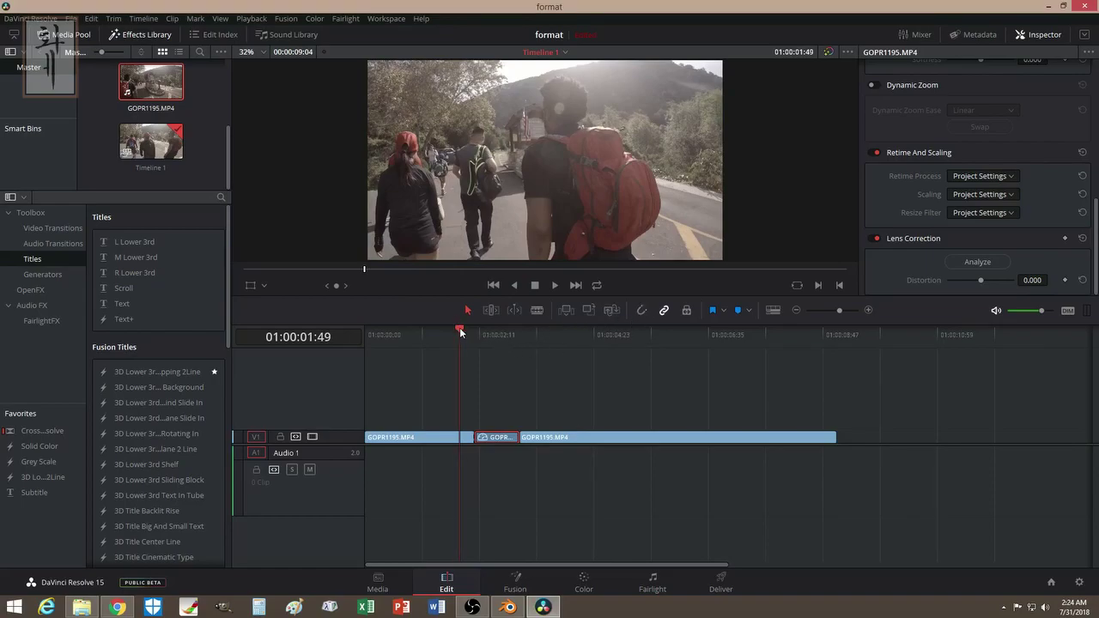
mouse_move(459, 327)
left_mouse_down()
mouse_move(591, 336)
mouse_move(463, 349)
left_mouse_up()
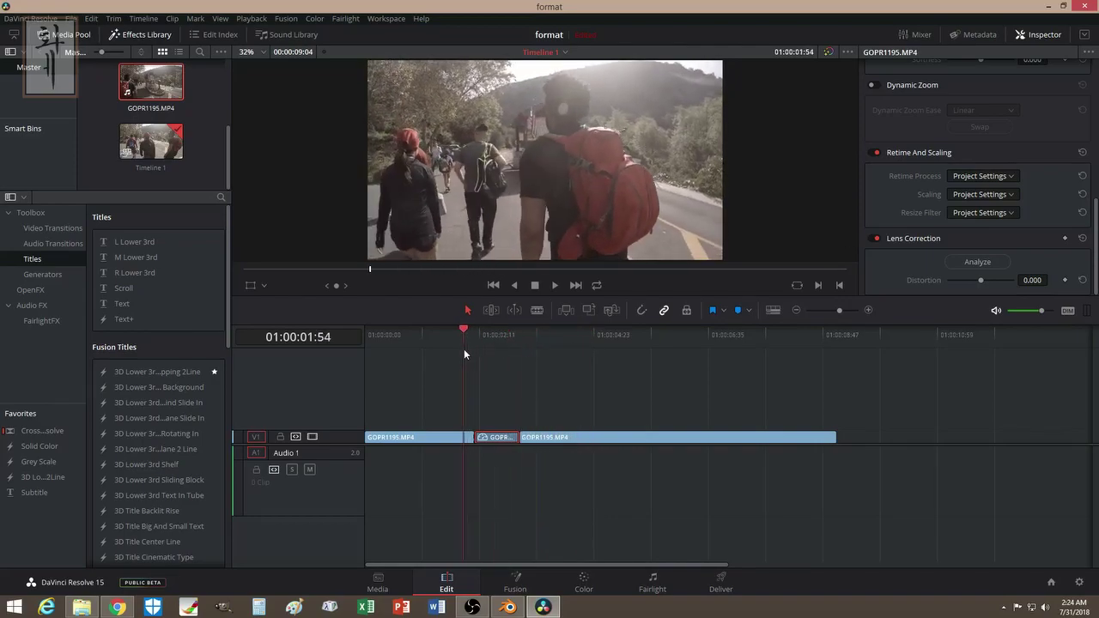
left_click(555, 285)
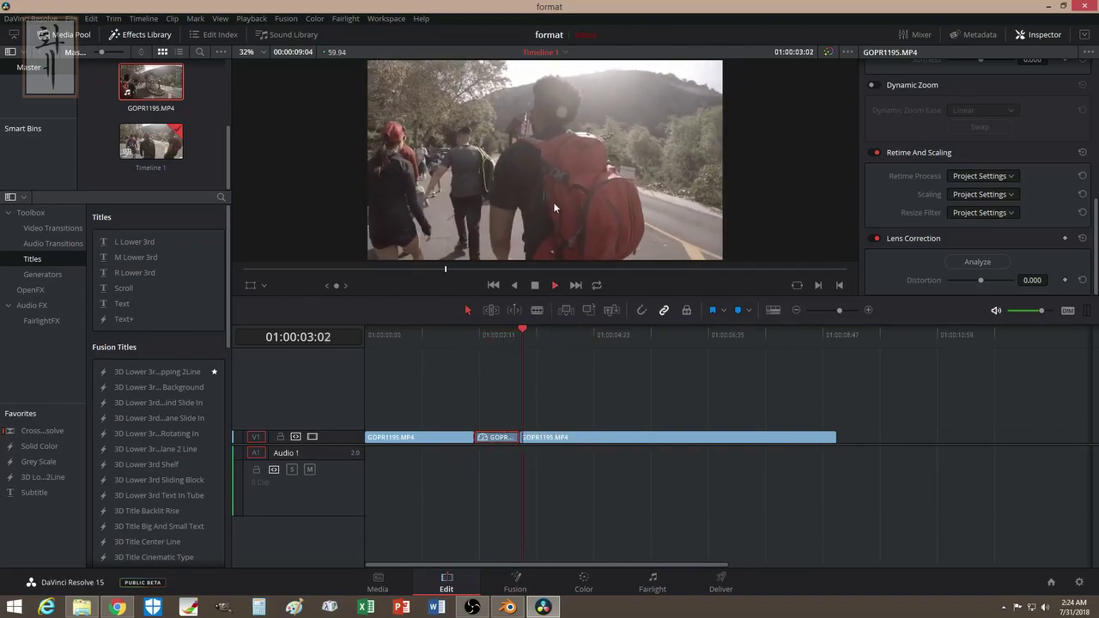
left_click(531, 285)
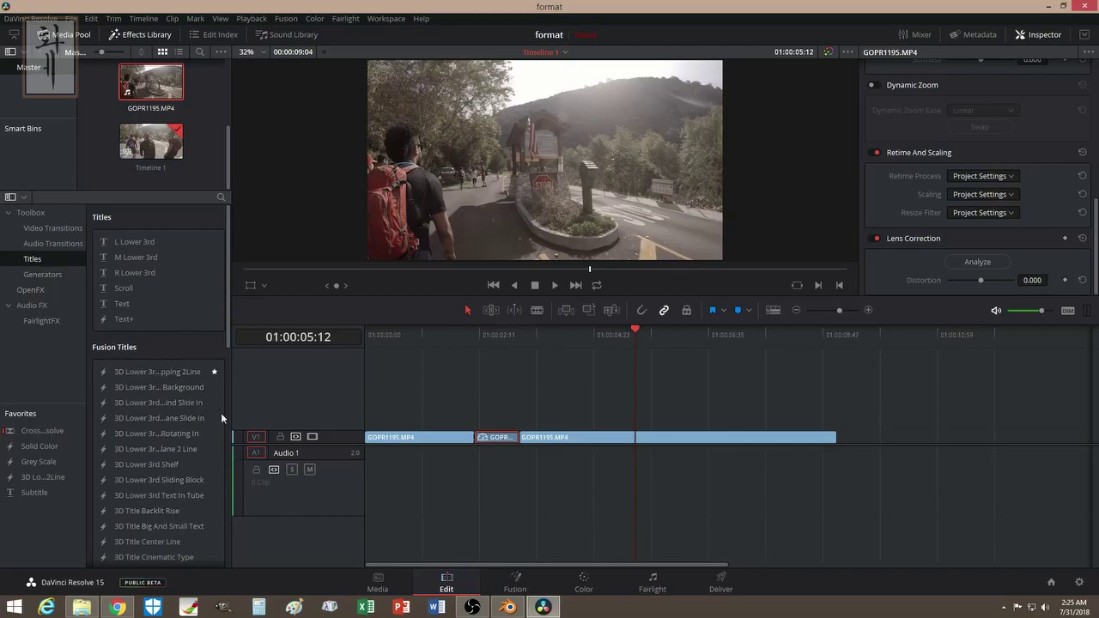
- Add the Title Three Line Drop effect on a new video track above the start of the footage and preview it at 01:00:00:54
scroll(206, 448, "down", 15)
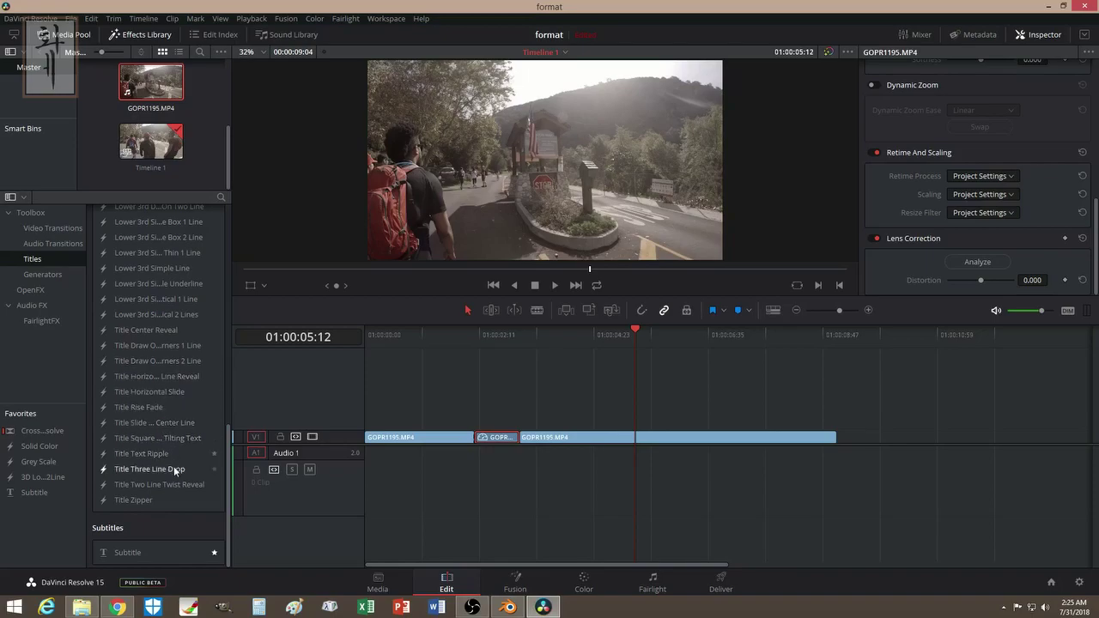
left_click_drag(170, 469, 371, 427)
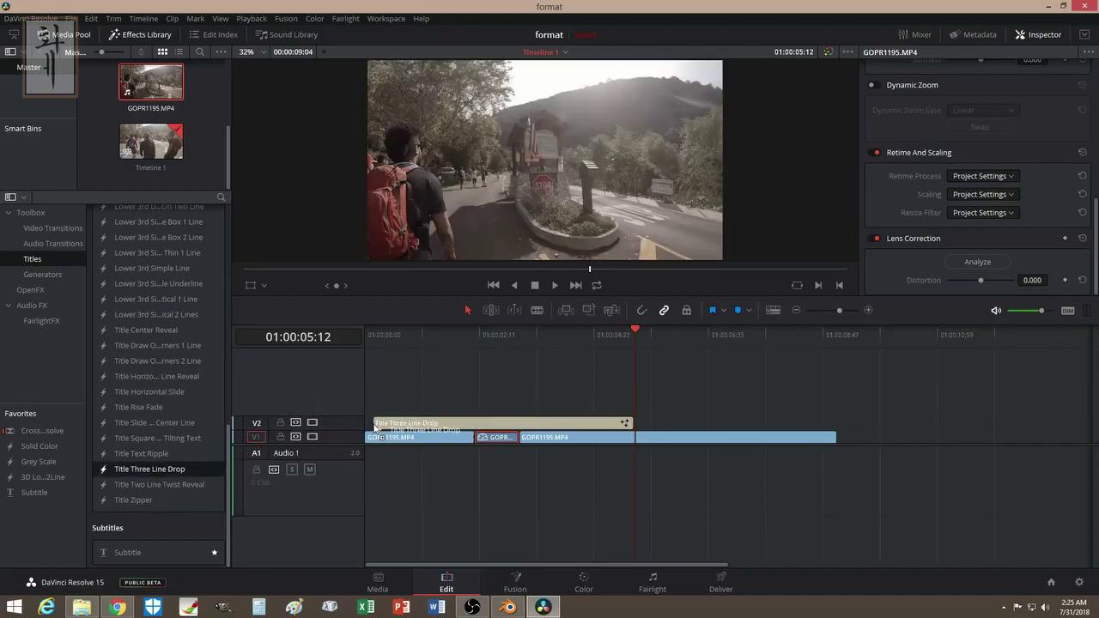
left_click_drag(635, 331, 411, 347)
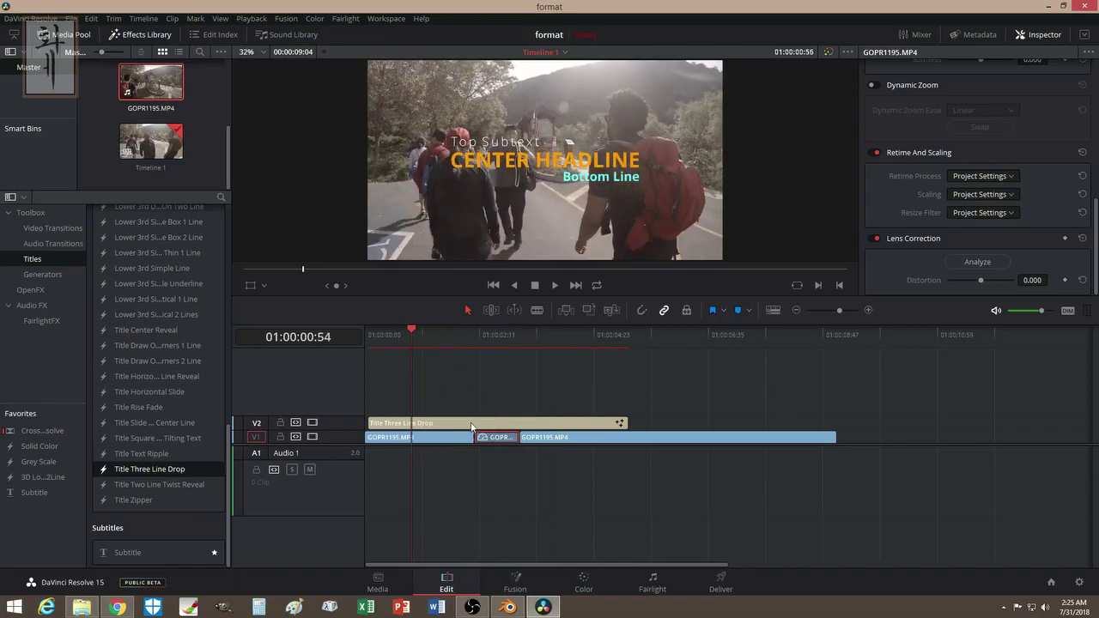
- Set the top text of the Title Three Line Drop clip to "Example"
left_click(470, 423)
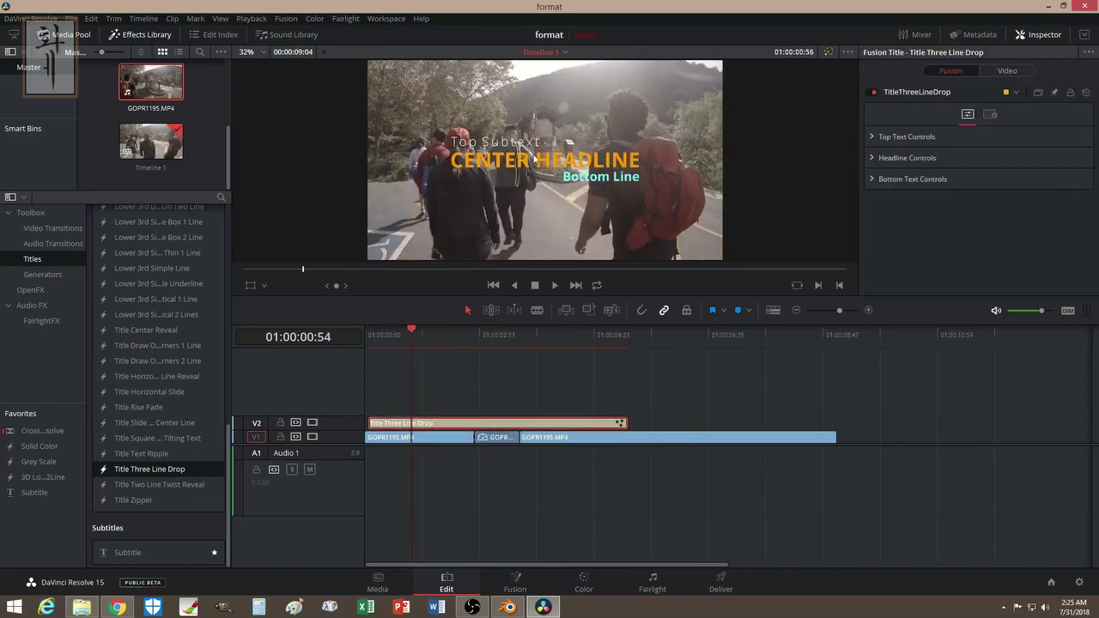
left_click(873, 138)
left_click(922, 160)
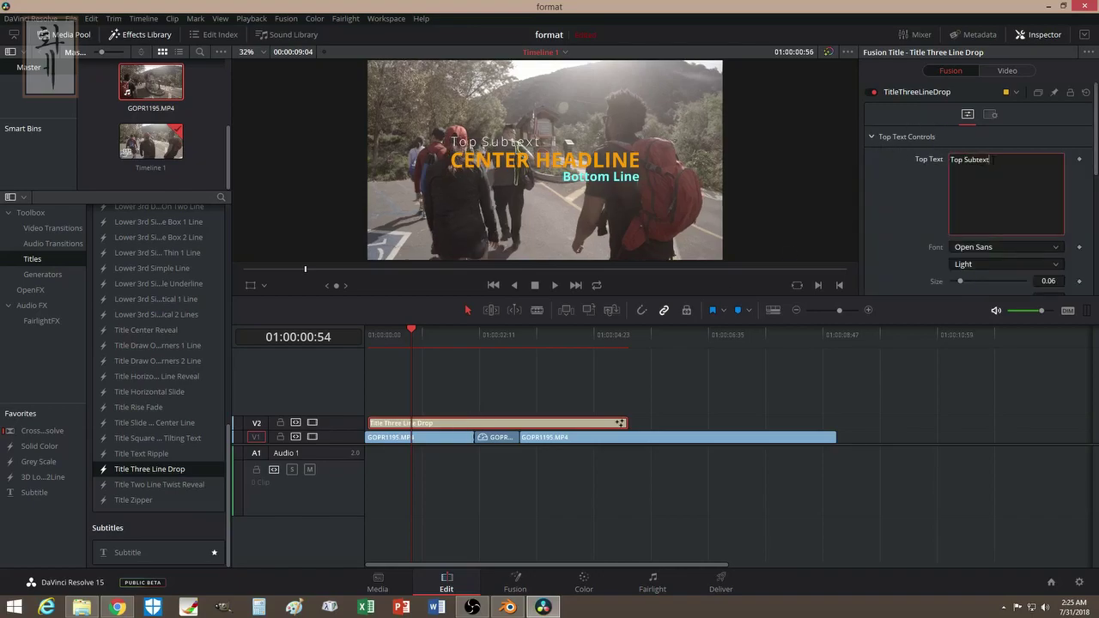
key("ctrl+a")
type("Example")
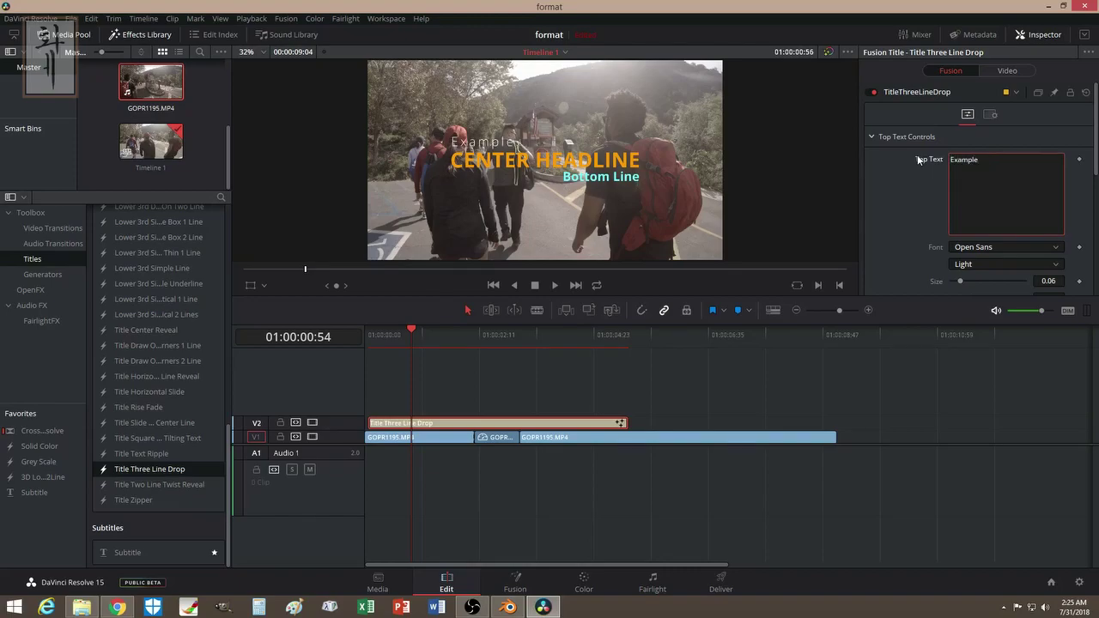
left_click(870, 137)
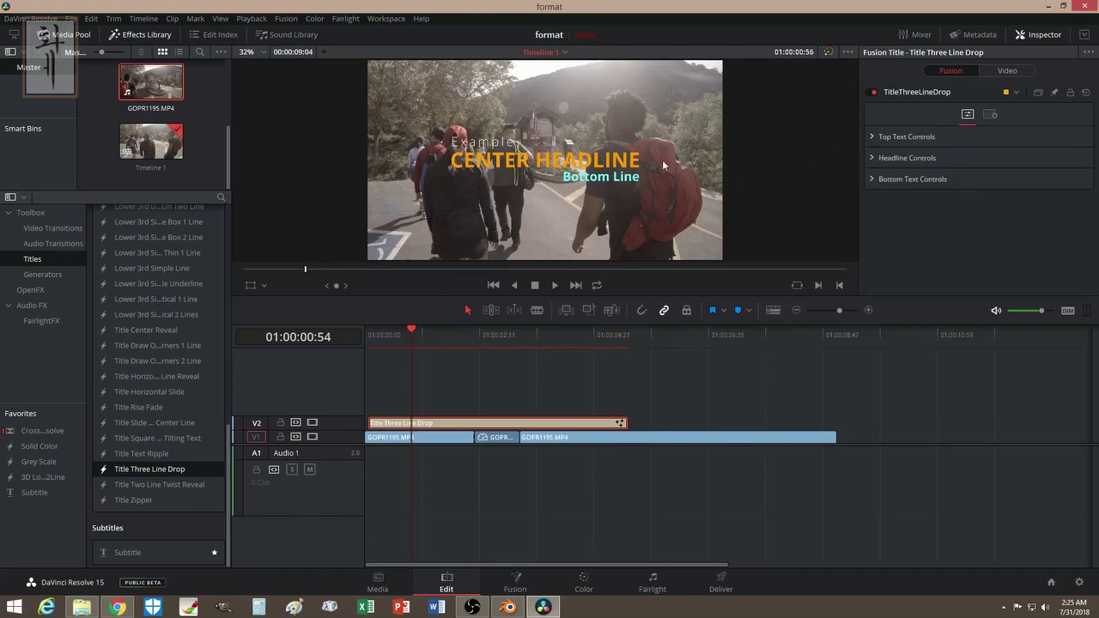
- Set the title's headline to "Oh Yea" and its bottom text to "Hiking"
left_click(870, 158)
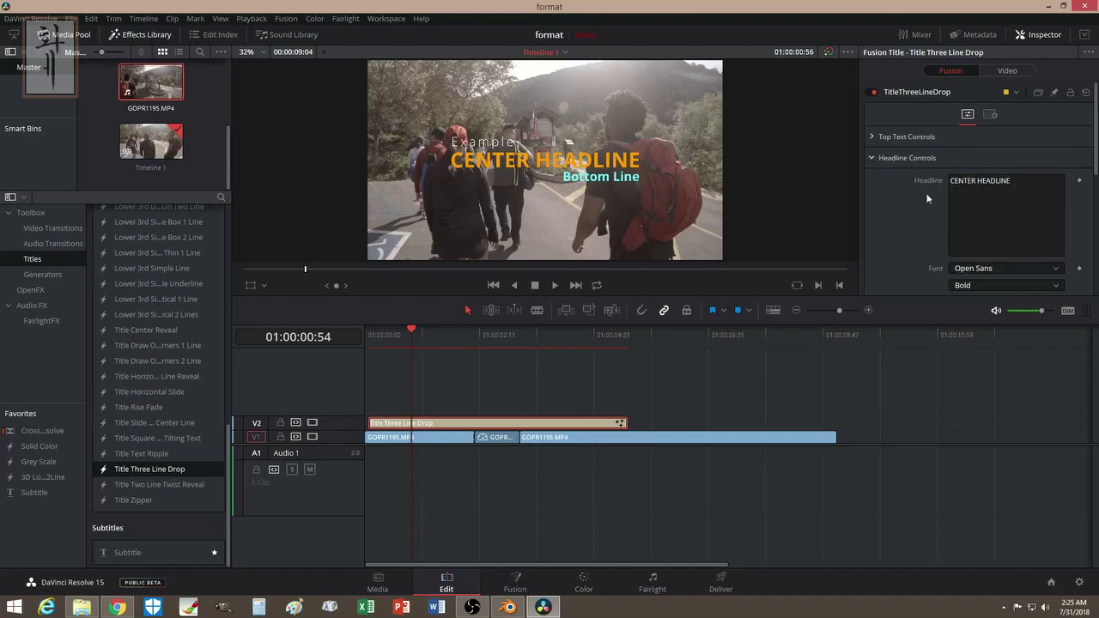
left_click(979, 180)
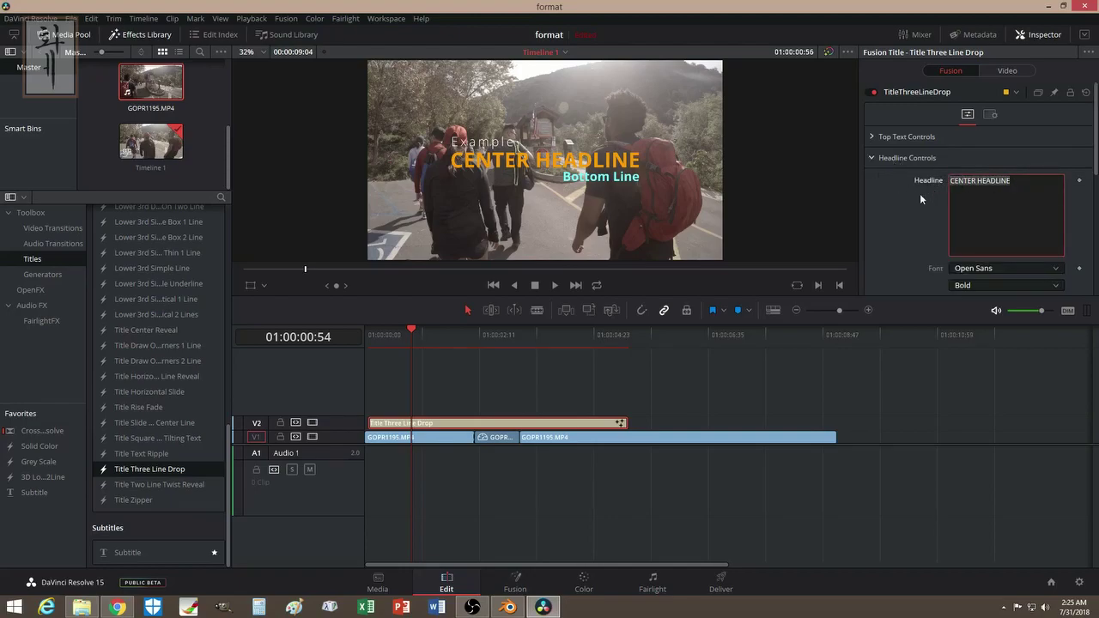
type("Oh Yea")
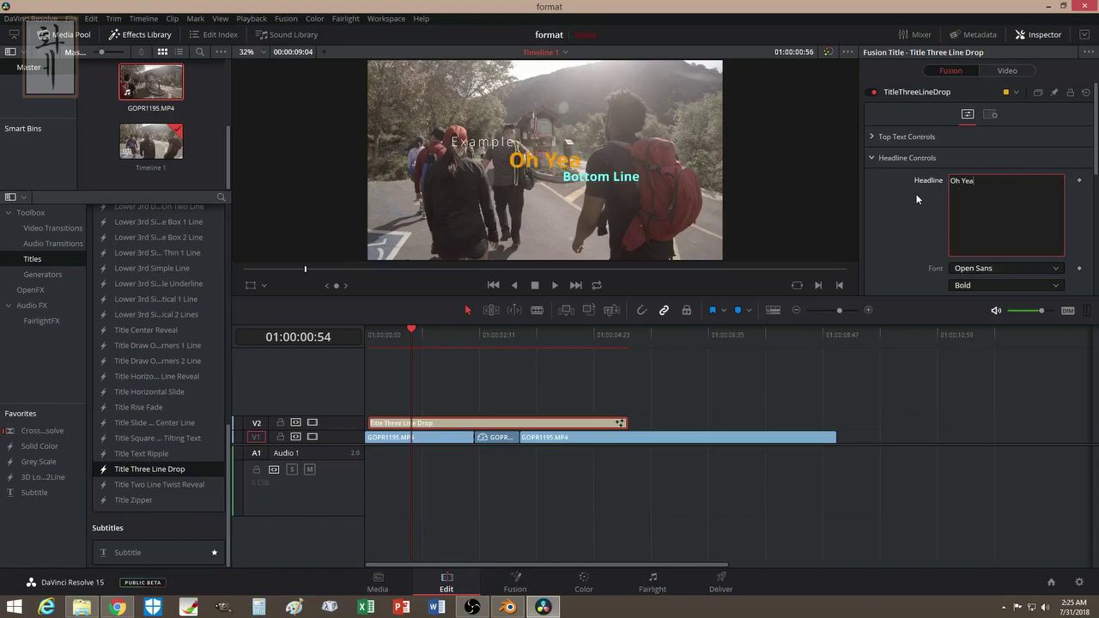
left_click(871, 159)
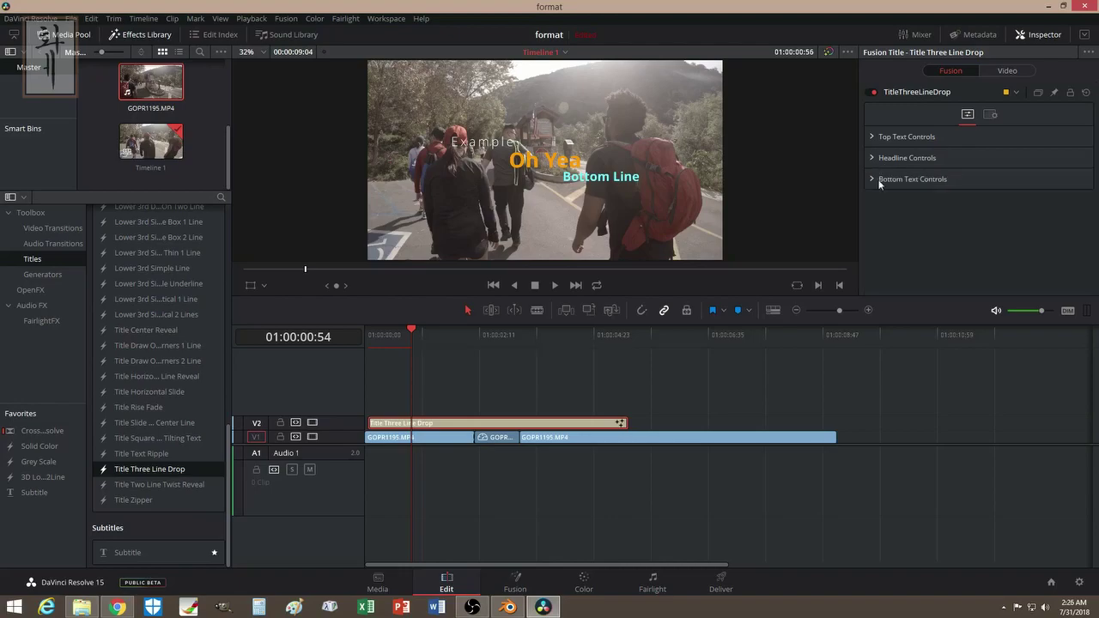
left_click(871, 180)
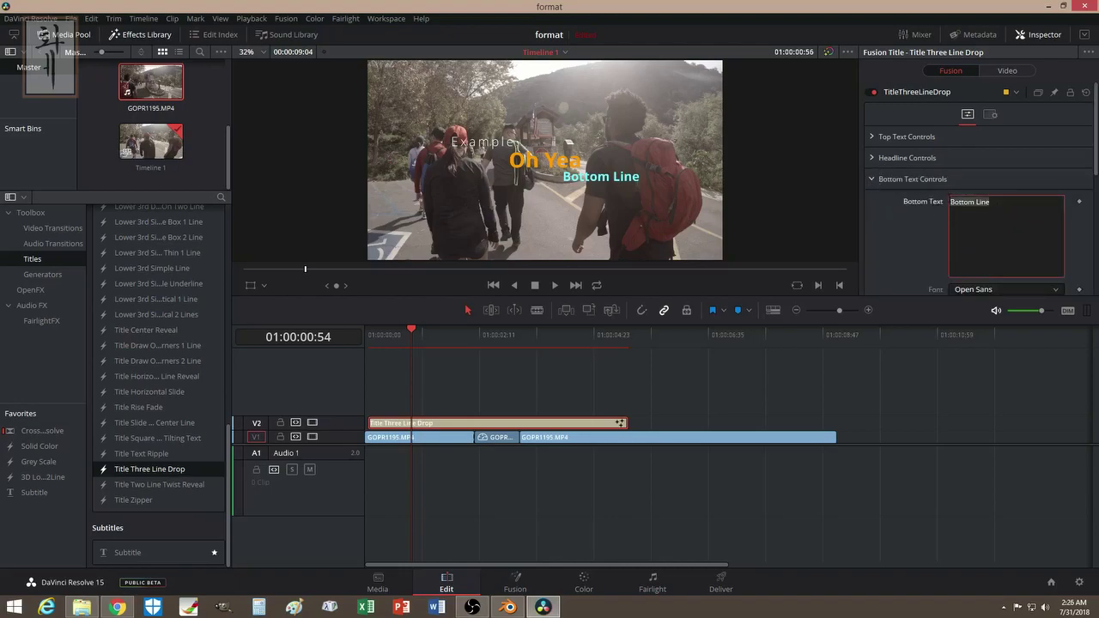
type("Hiking")
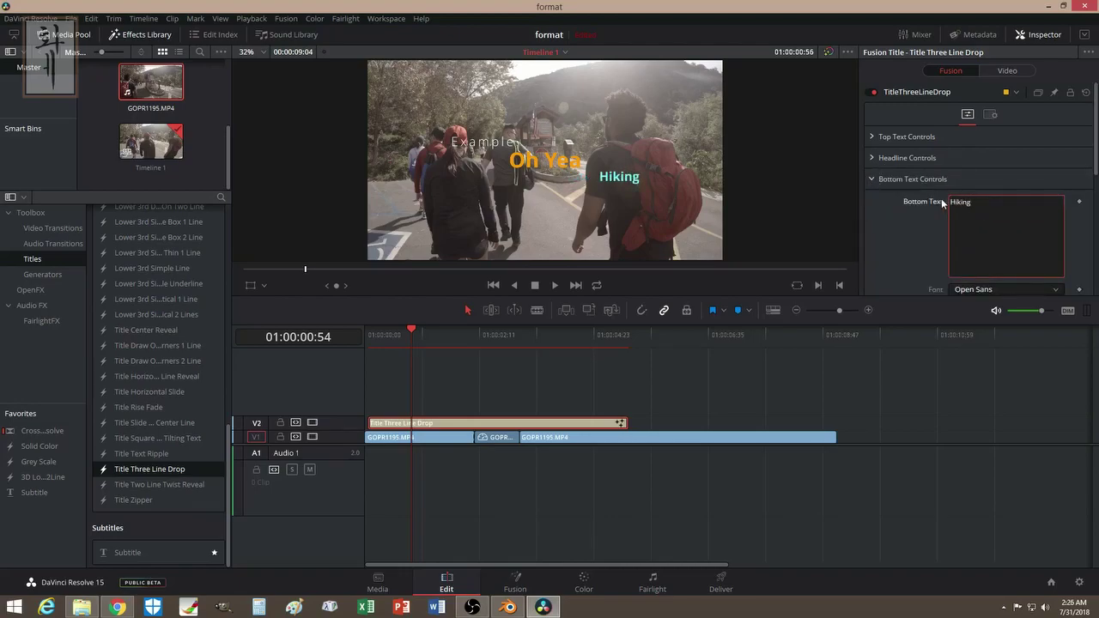
left_click(871, 180)
- Convert the title clip on V2 into a compound clip named 12
mouse_move(417, 335)
left_mouse_down()
mouse_move(373, 337)
mouse_move(503, 341)
mouse_move(417, 343)
left_mouse_up()
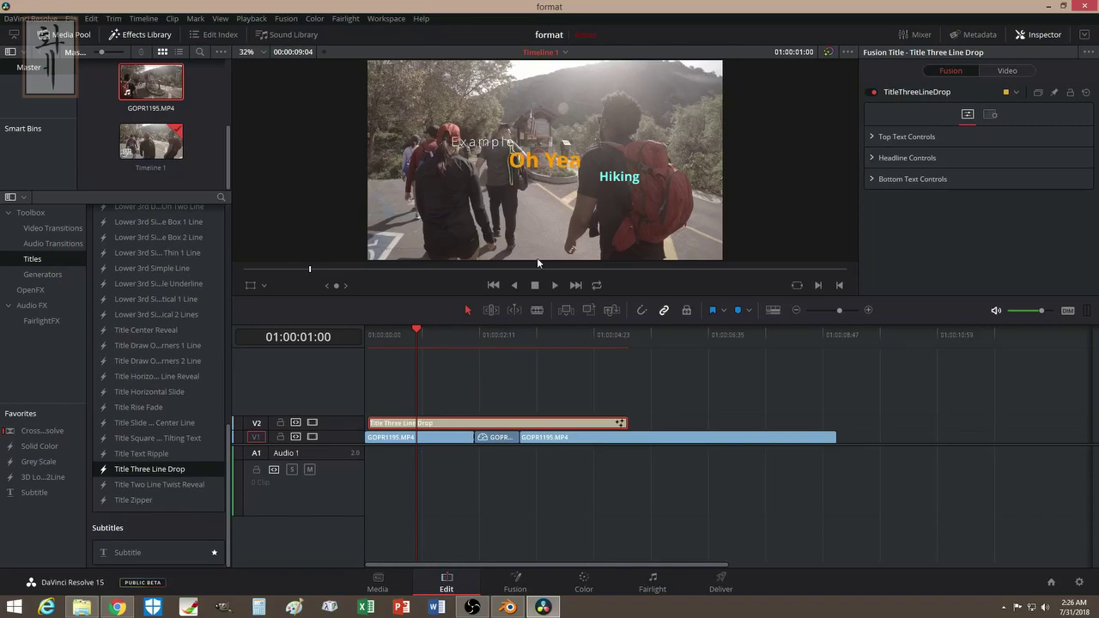
left_click_drag(420, 340, 427, 336)
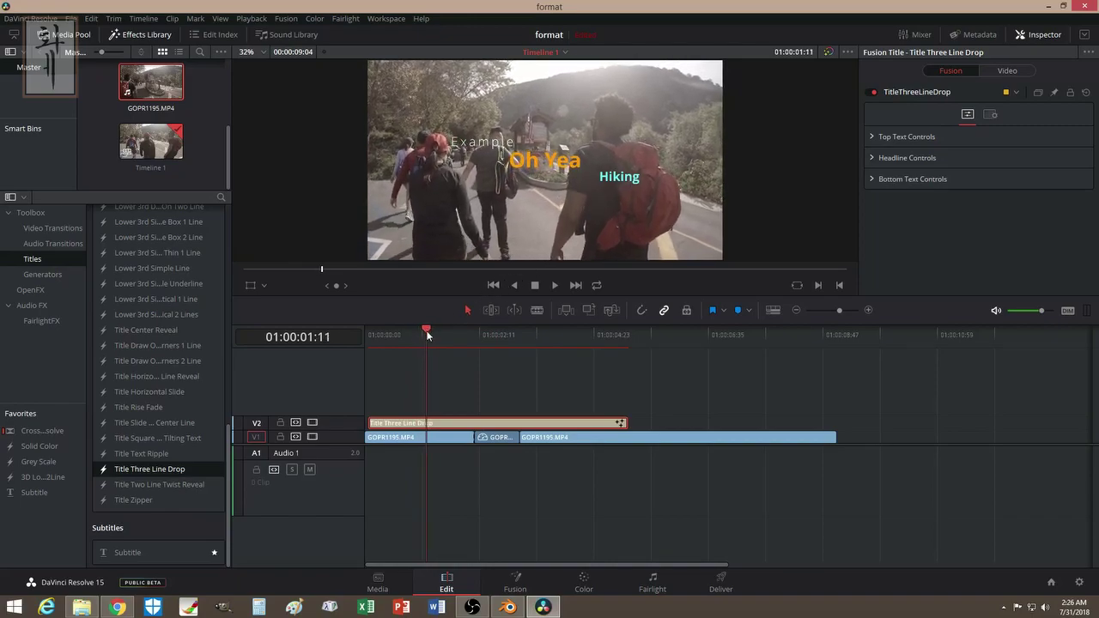
right_click(470, 427)
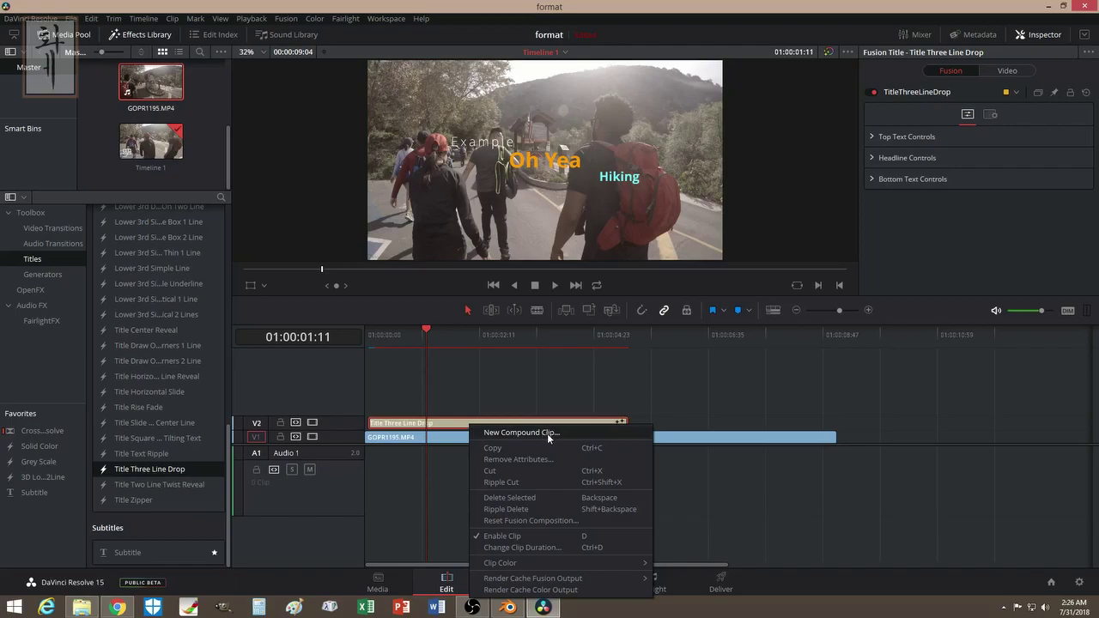
left_click(514, 433)
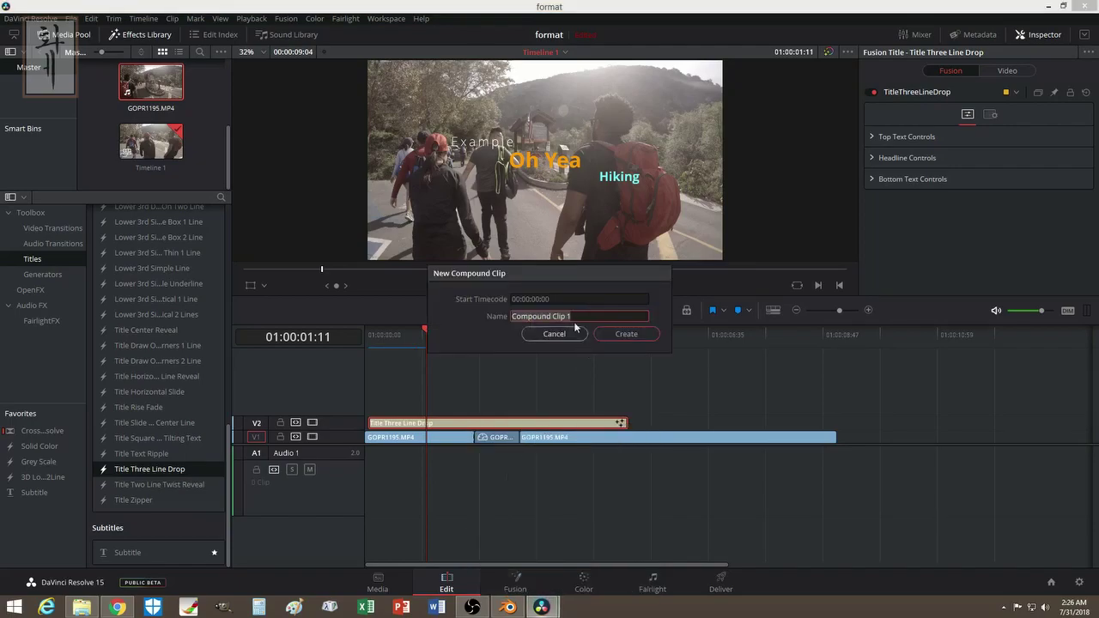
type("1")
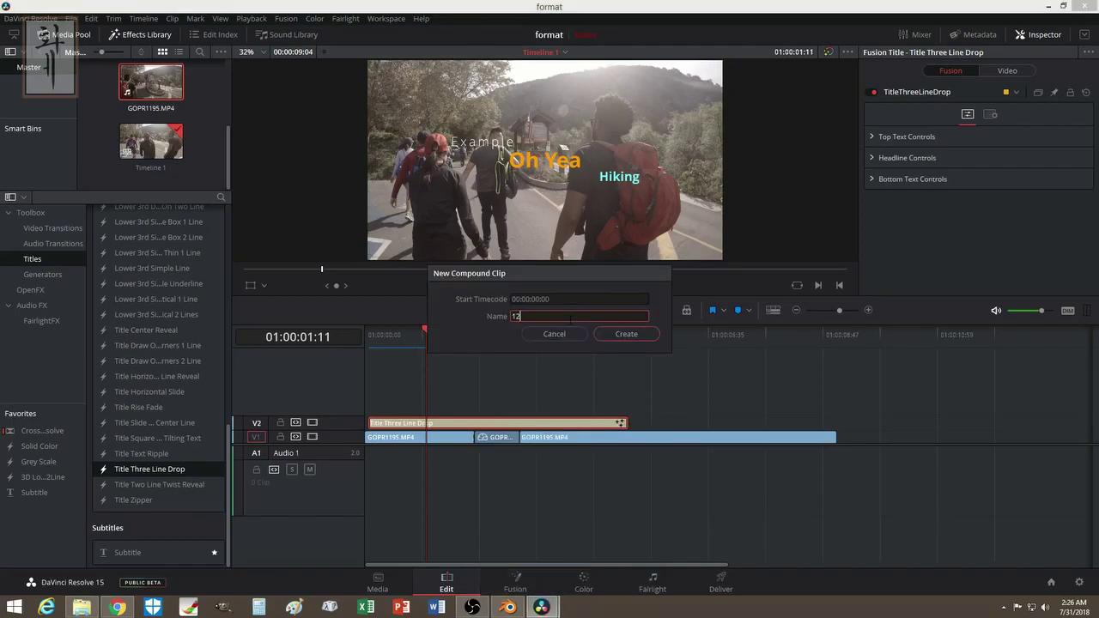
type("2")
left_click(623, 334)
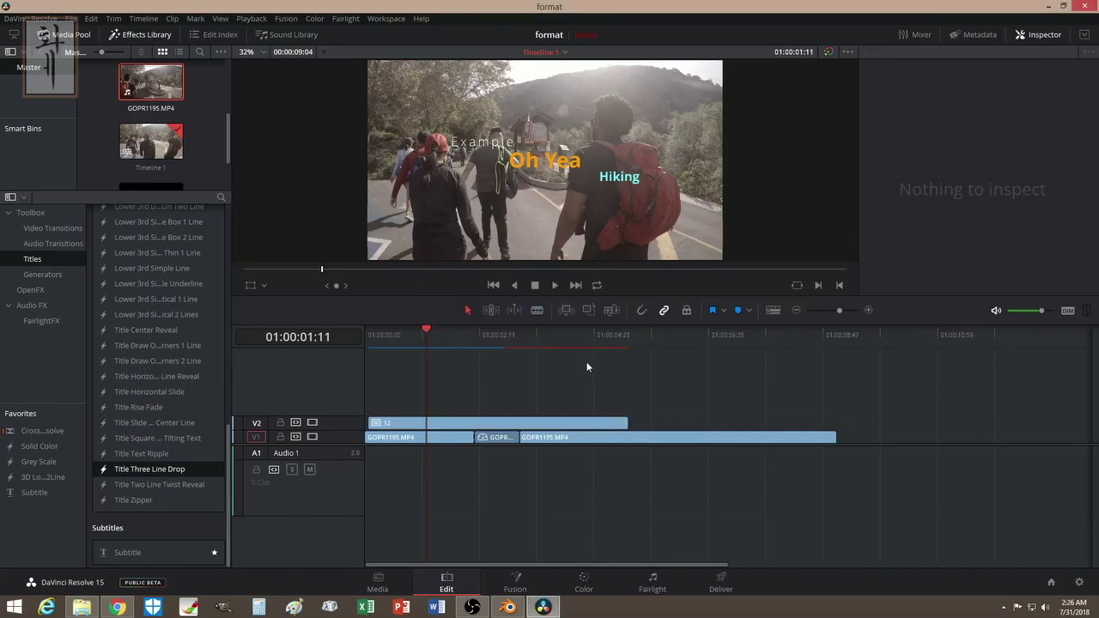
- Split compound clip 12 on V2 at 01:00:01:22
right_click(425, 426)
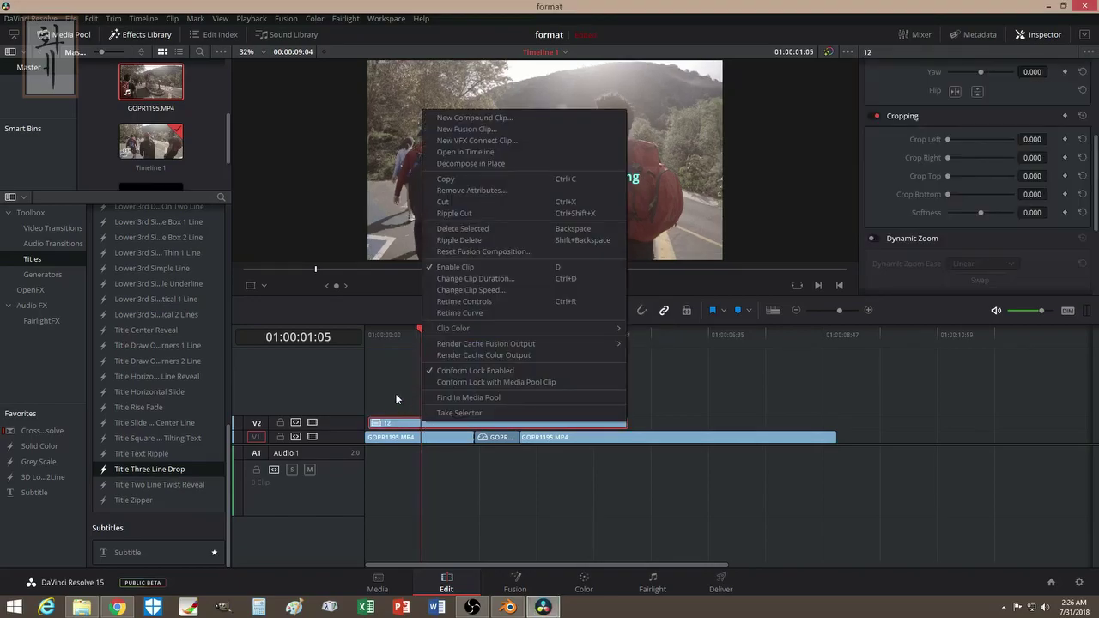
left_click(395, 398)
left_click_drag(420, 329, 436, 334)
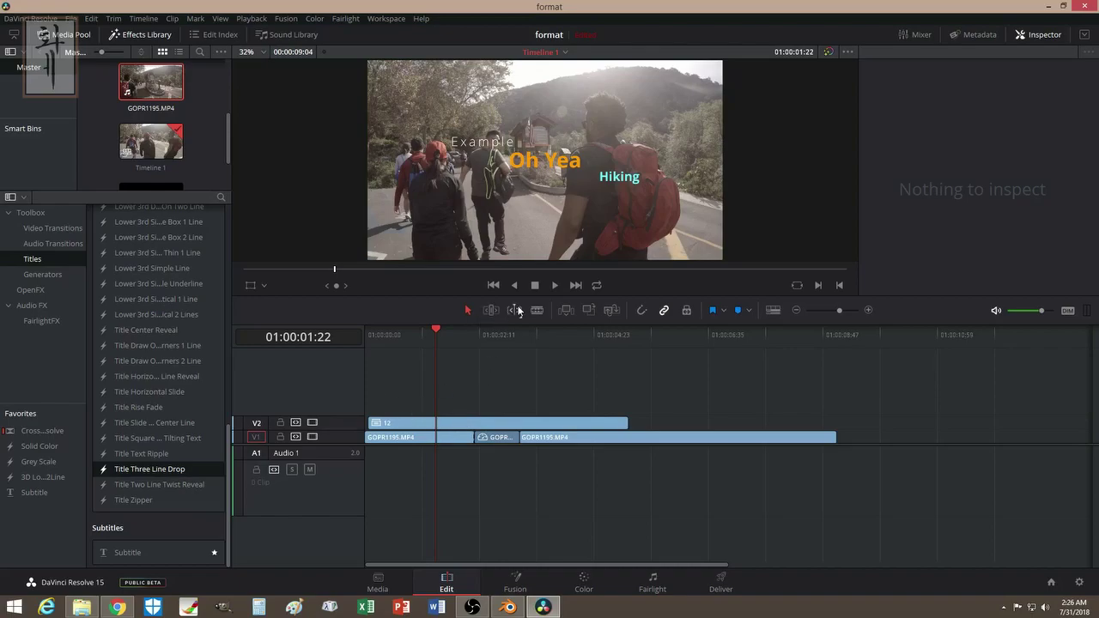
left_click(536, 311)
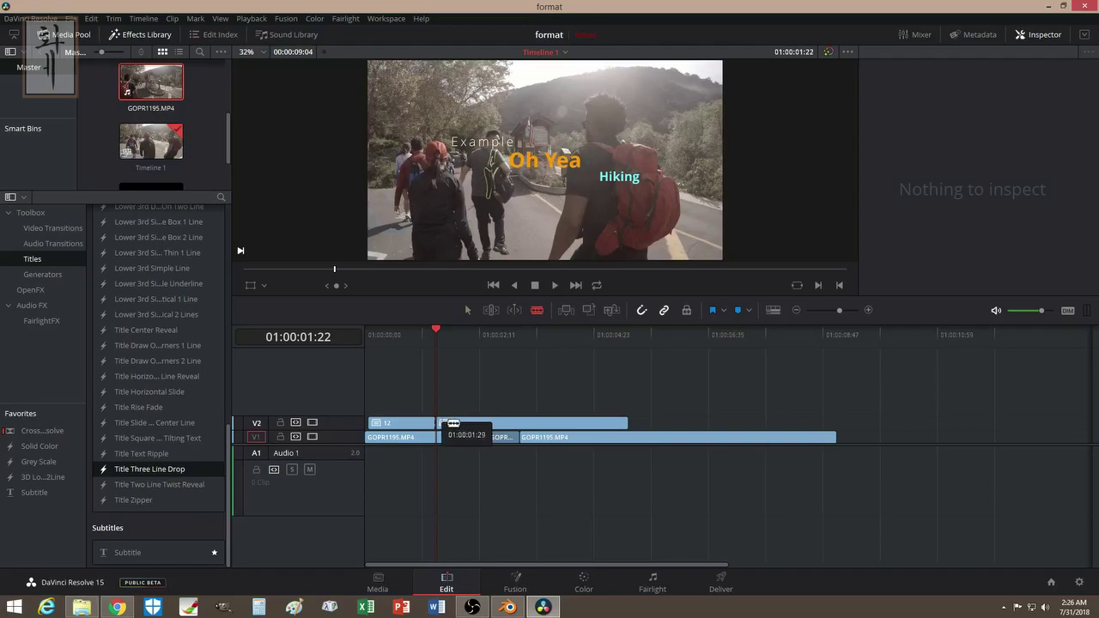
left_click(475, 437)
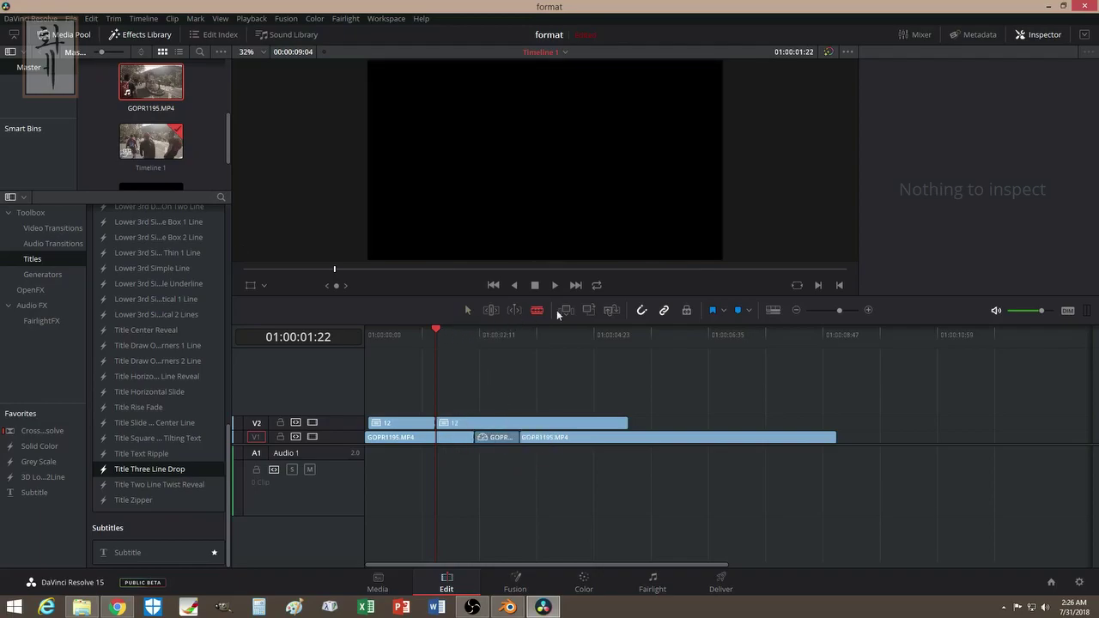
- Move the second part of the title later on V2 and extend the first part to the end of the first video clip
left_click_drag(474, 425, 519, 423)
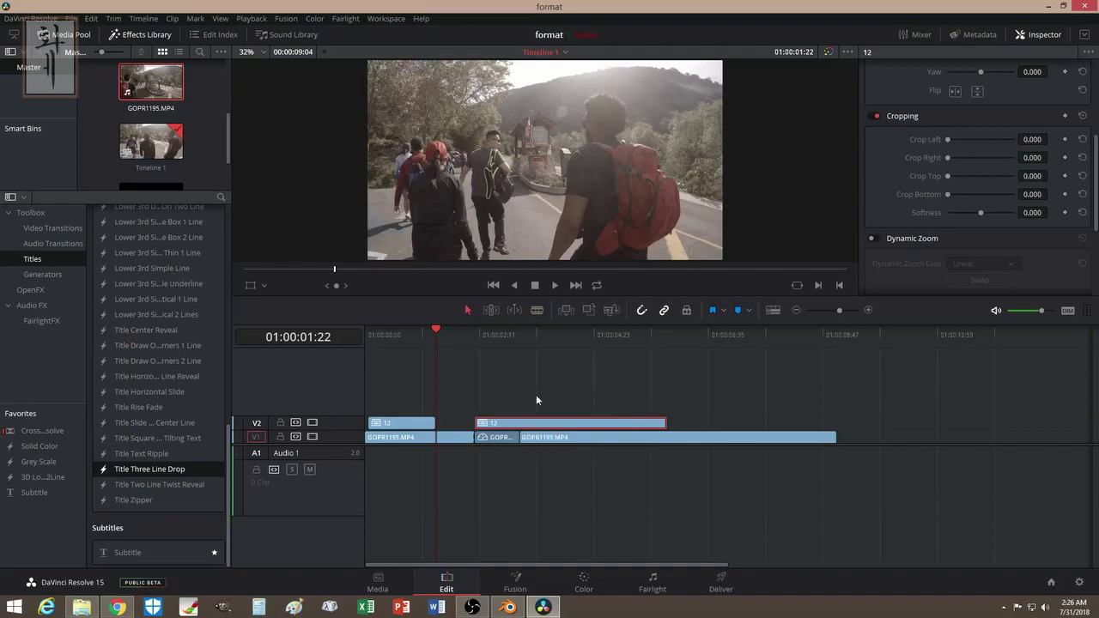
left_click_drag(496, 425, 524, 424)
left_click_drag(436, 422, 477, 423)
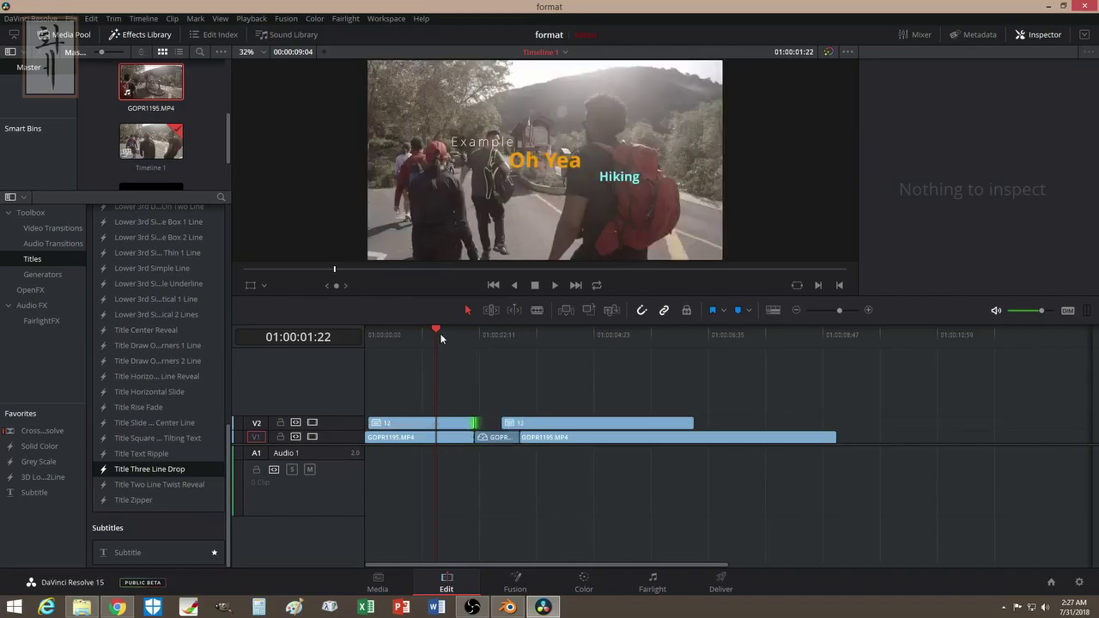
- Split the extended title clip at 01:00:01:22 and move the last title clip up against the new middle piece
left_click(536, 310)
left_click(439, 424)
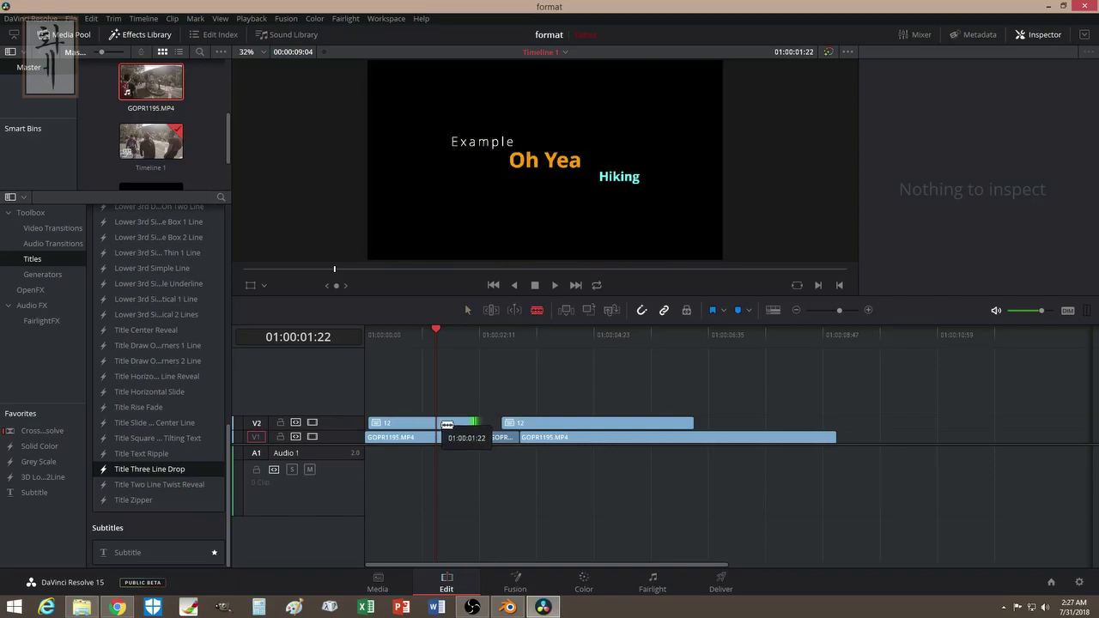
left_click(467, 310)
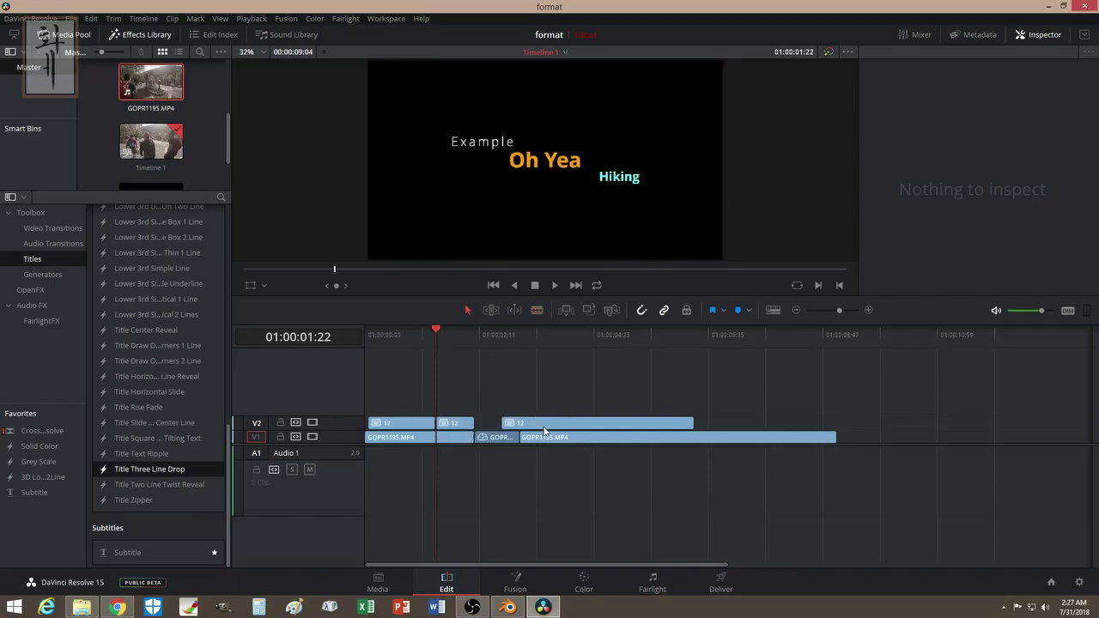
left_click_drag(550, 425, 527, 426)
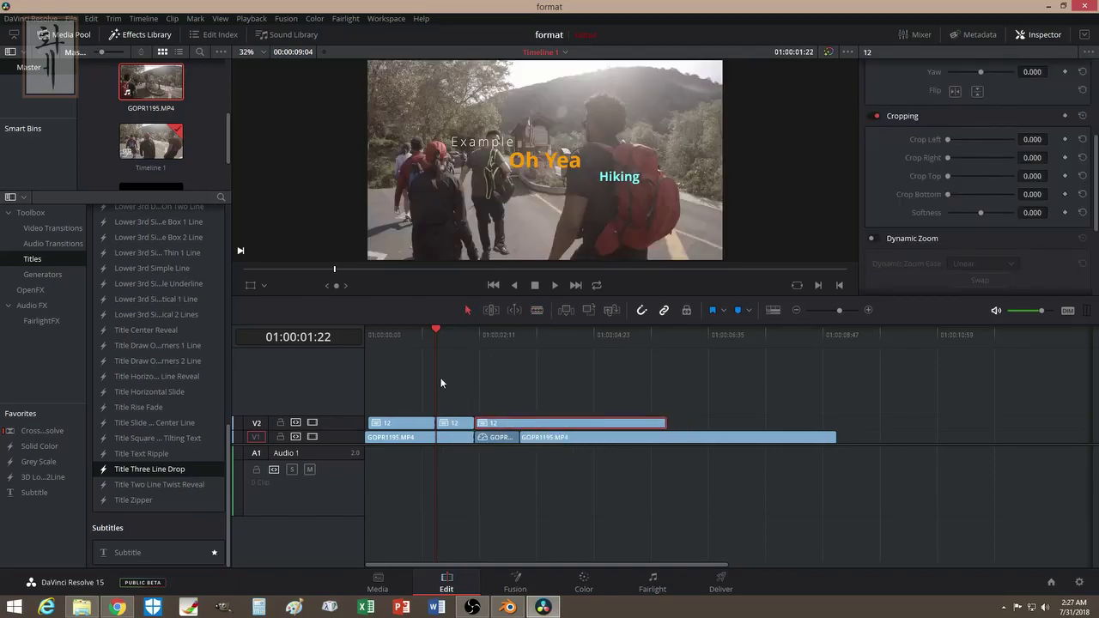
- Change the middle title clip's speed settings to Freeze frame with Ripple sequence turned off
right_click(453, 426)
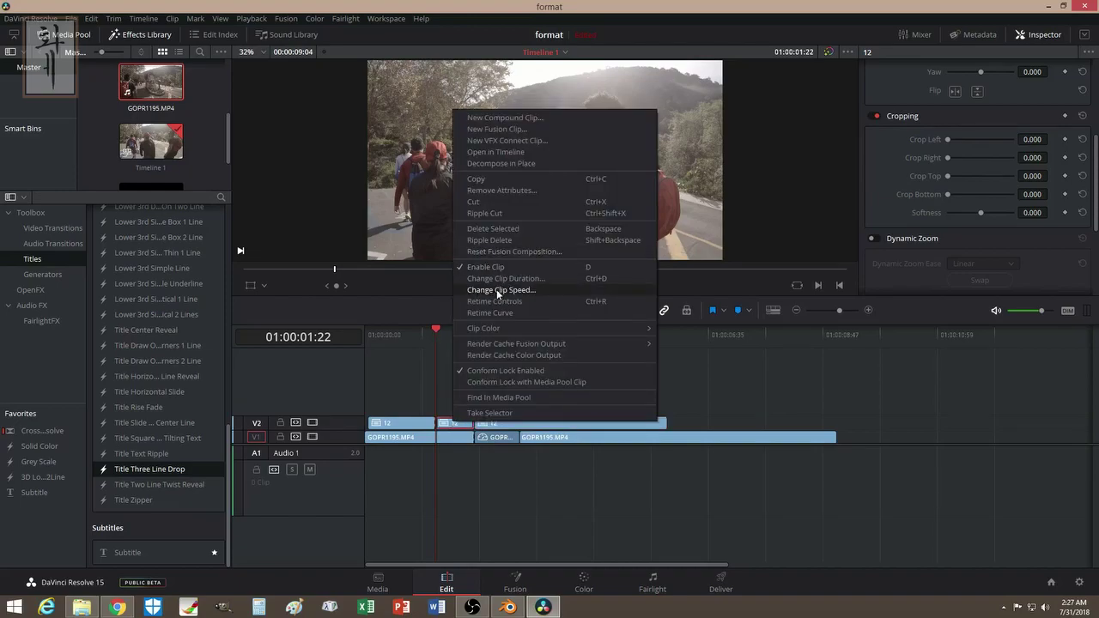
left_click(496, 289)
left_click(526, 303)
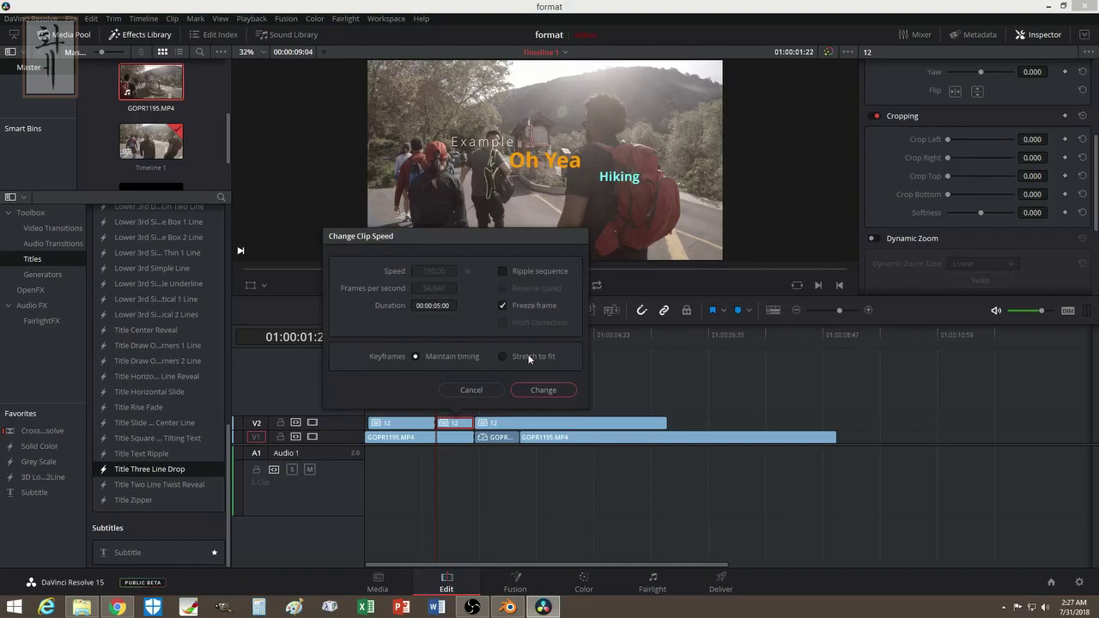
left_click(535, 390)
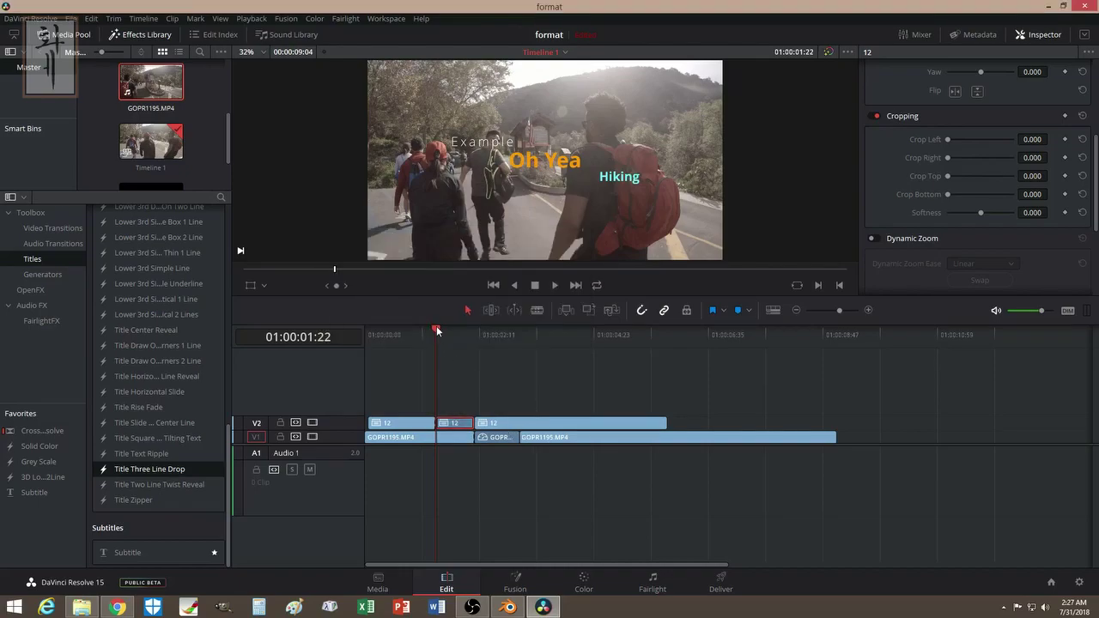
- Scrub the timeline from the start to 01:00:05:27 and review the title over the freeze frame up to 01:00:02:55
left_click_drag(431, 332, 371, 334)
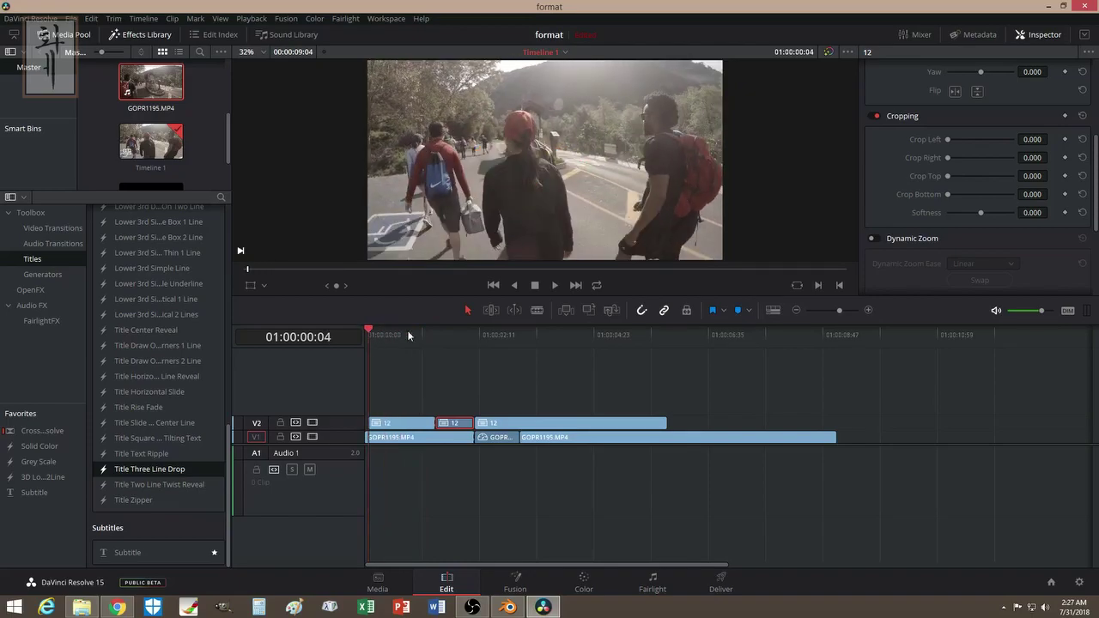
left_click_drag(371, 335, 648, 360)
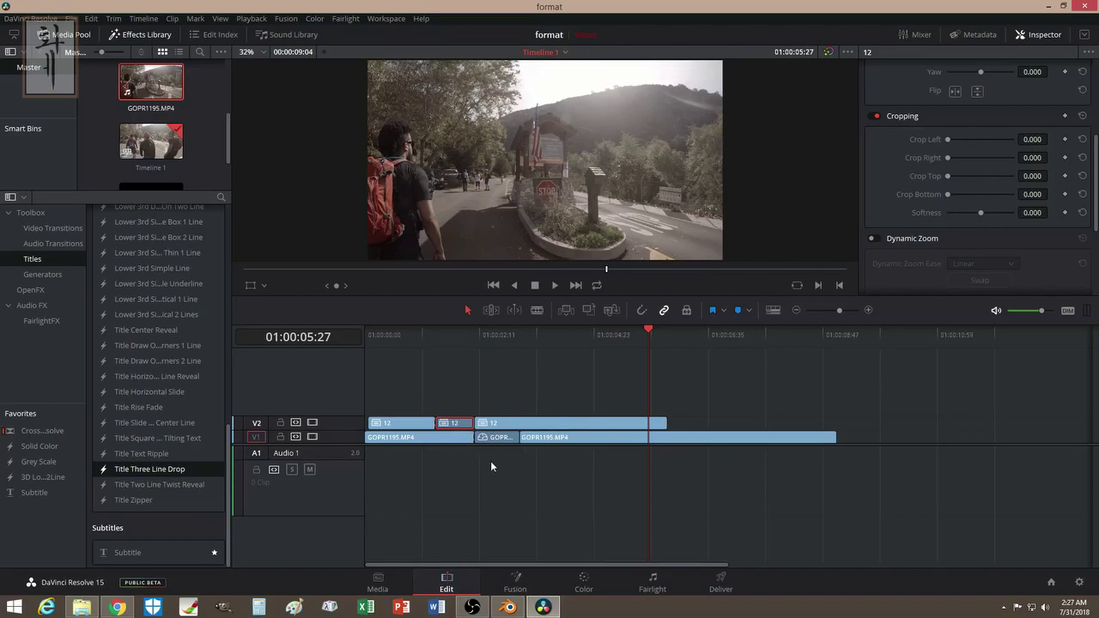
left_click_drag(654, 331, 492, 341)
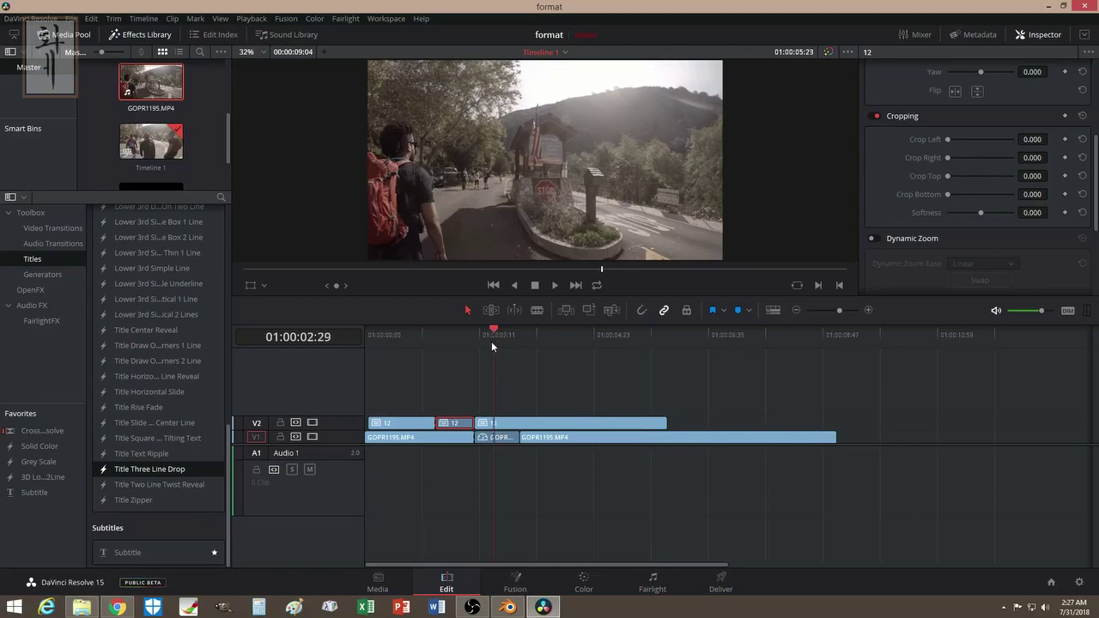
left_click(509, 607)
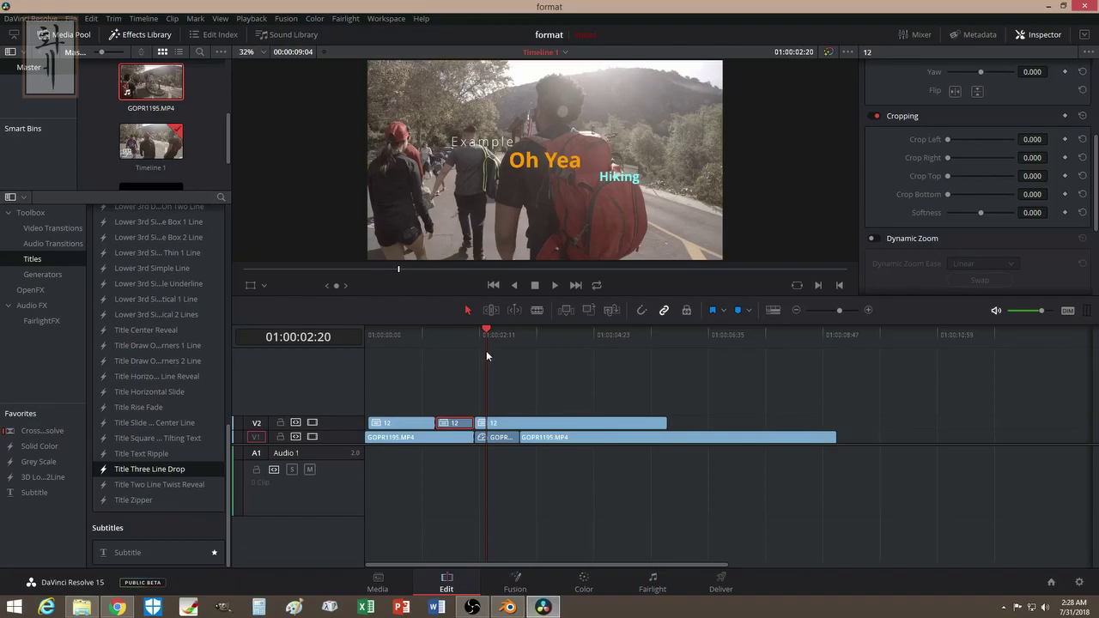
left_click_drag(487, 333, 517, 337)
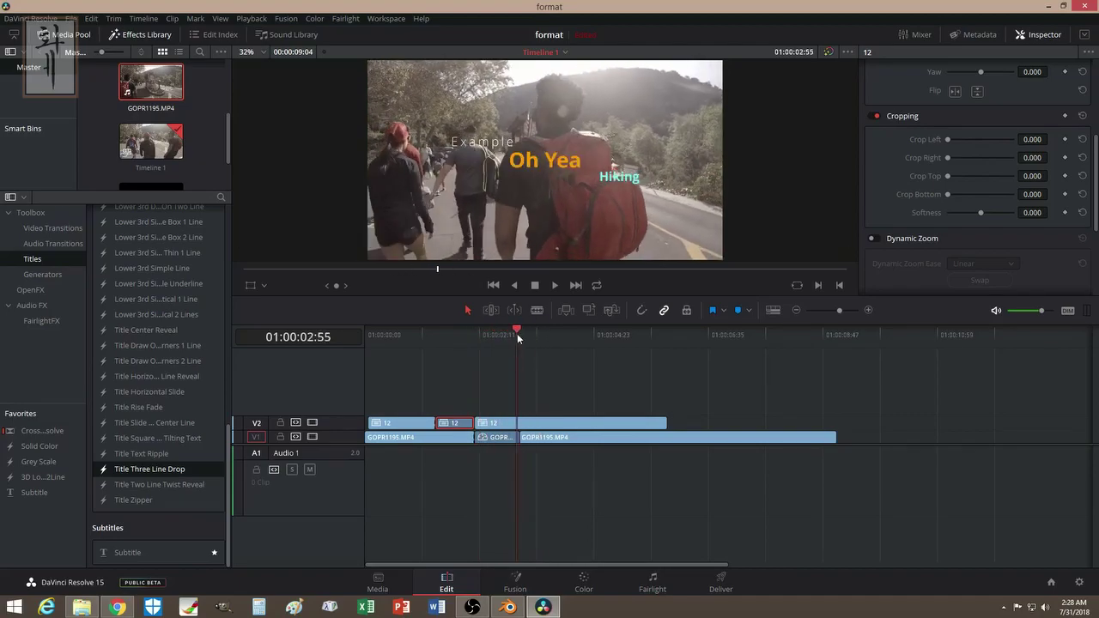